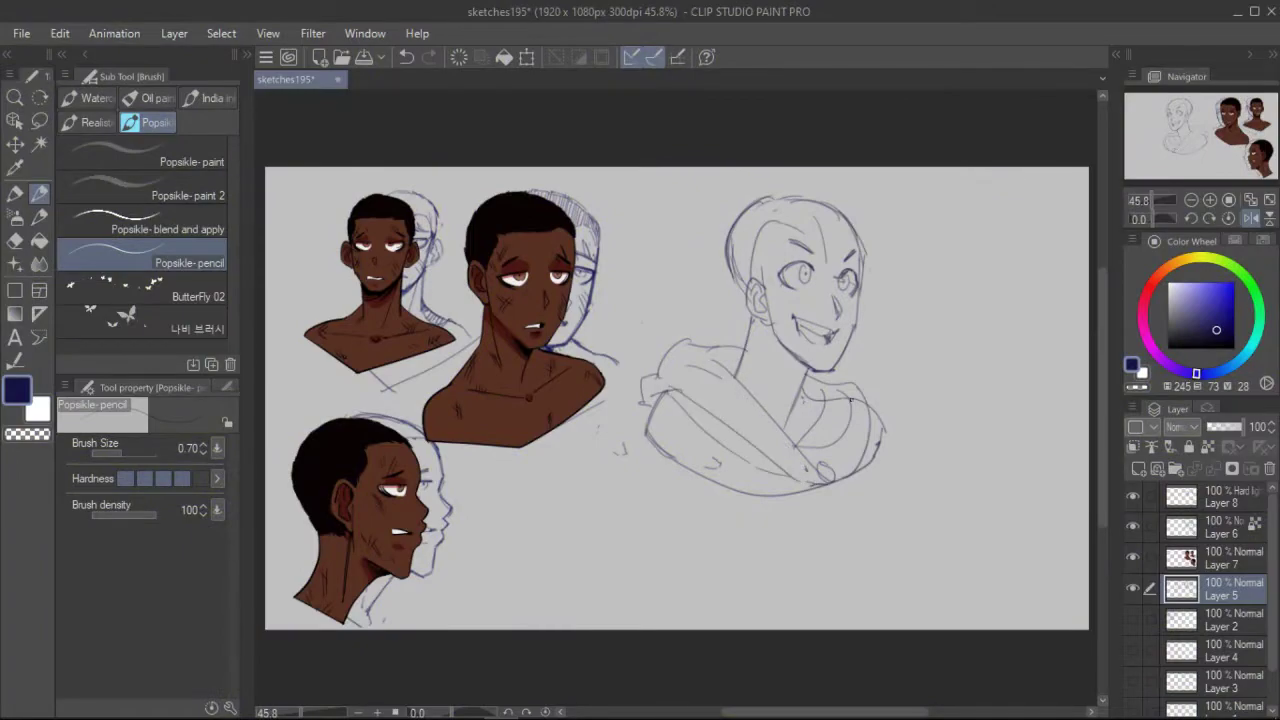
# Sketch a bun of tied-back locs behind the smiling bust's head, undoing strokes that miss.
pyautogui.press('h')
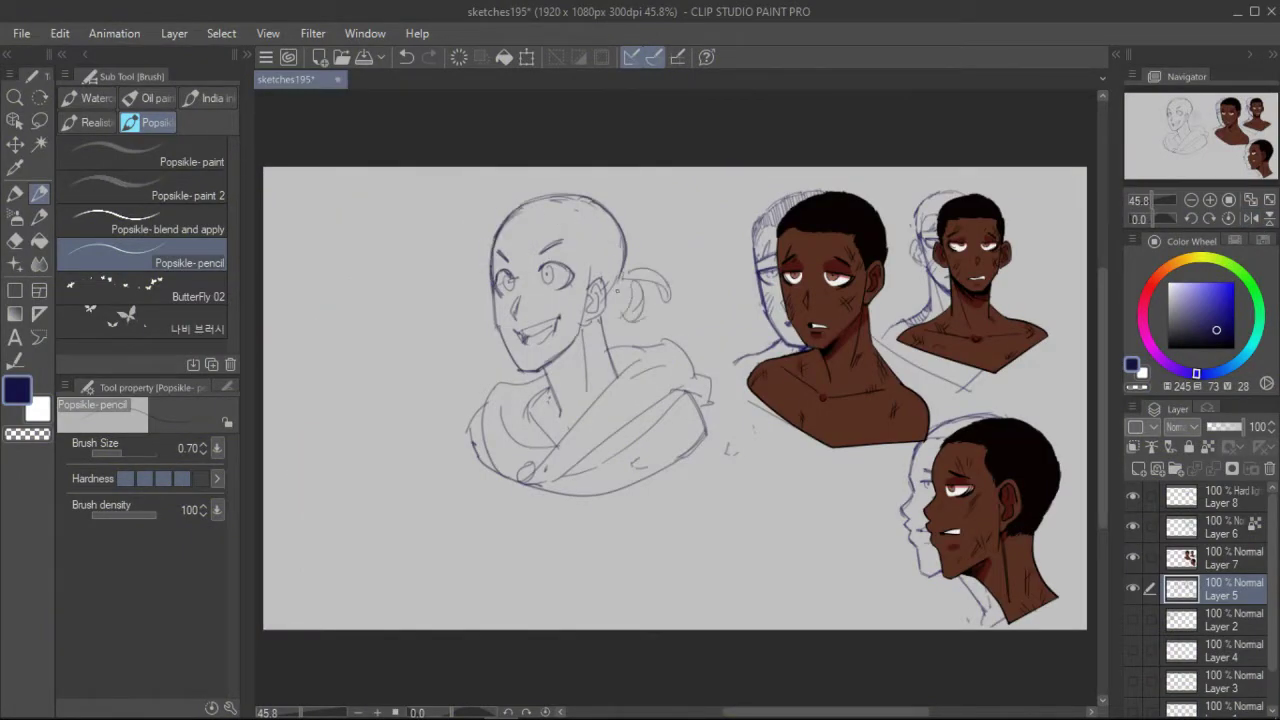
pyautogui.hotkey('ctrl', 'z')
pyautogui.moveTo(622, 281)
pyautogui.mouseDown()
pyautogui.moveTo(641, 301)
pyautogui.moveTo(630, 311)
pyautogui.mouseUp()
pyautogui.hotkey('ctrl', 'z')
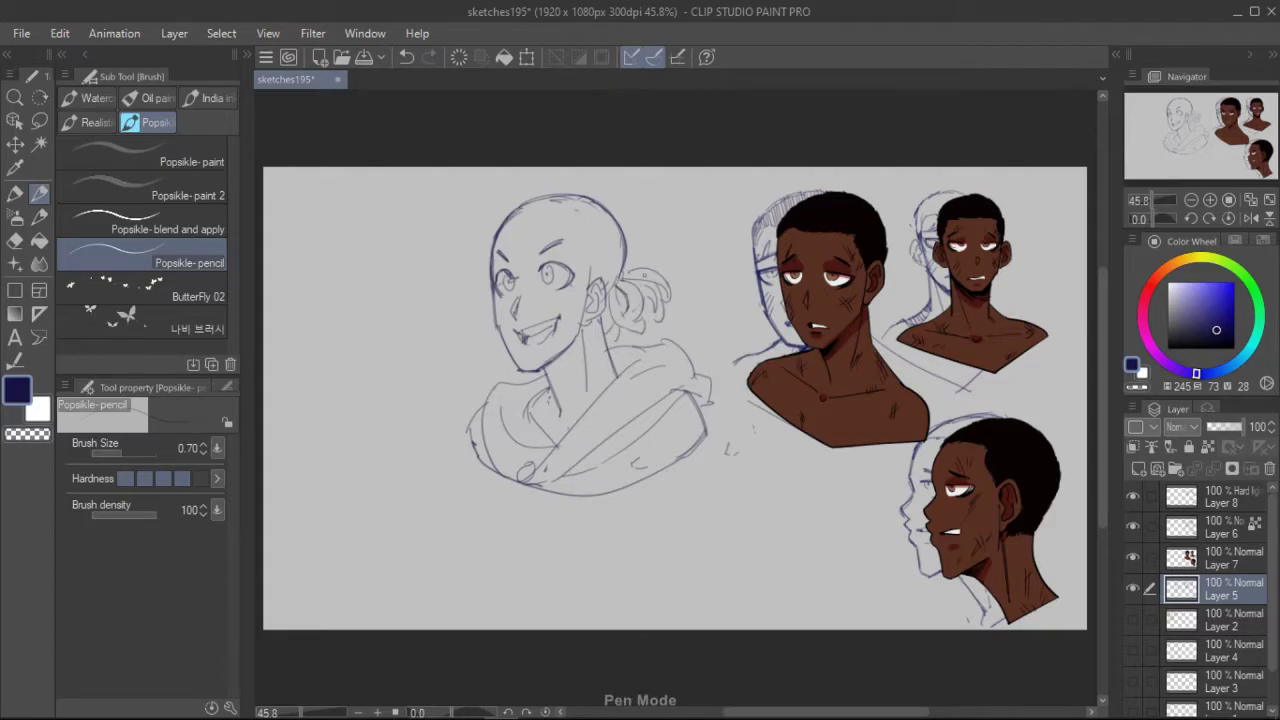
# Draw the smiling bust's hairline and swept-back strands above the ear, and rework the top outline of the hair.
pyautogui.press('h')
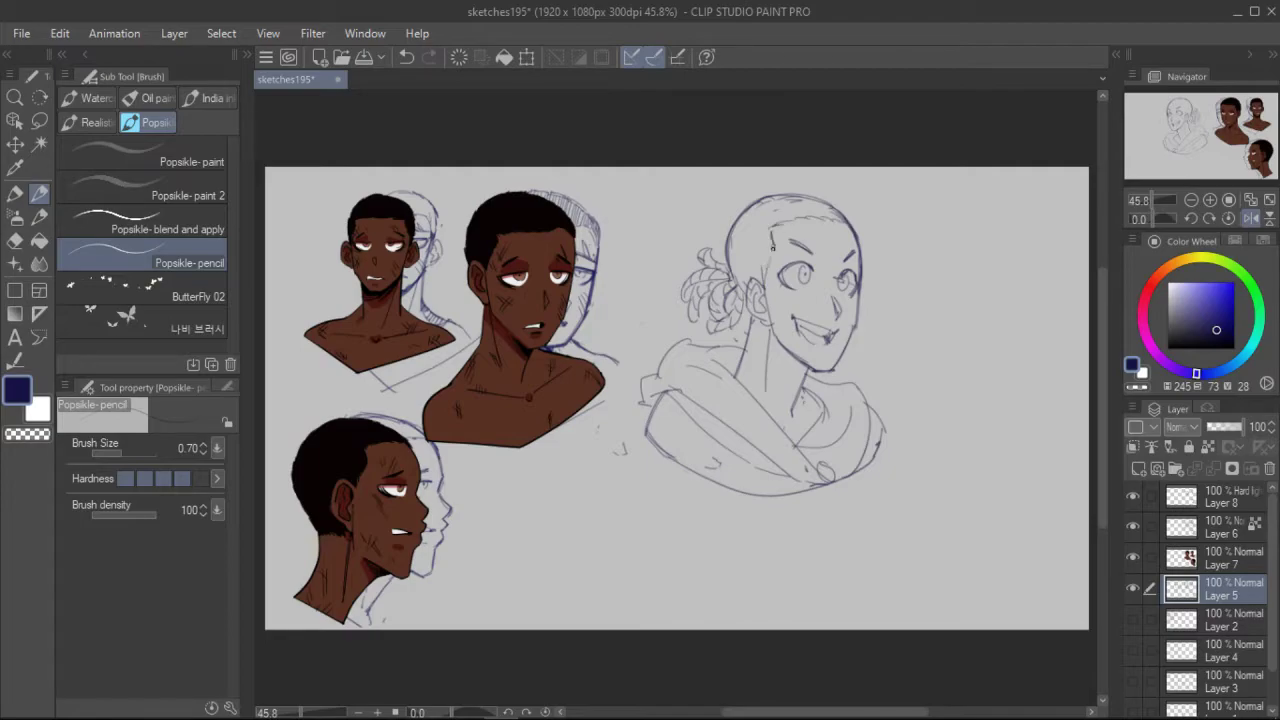
pyautogui.press('h')
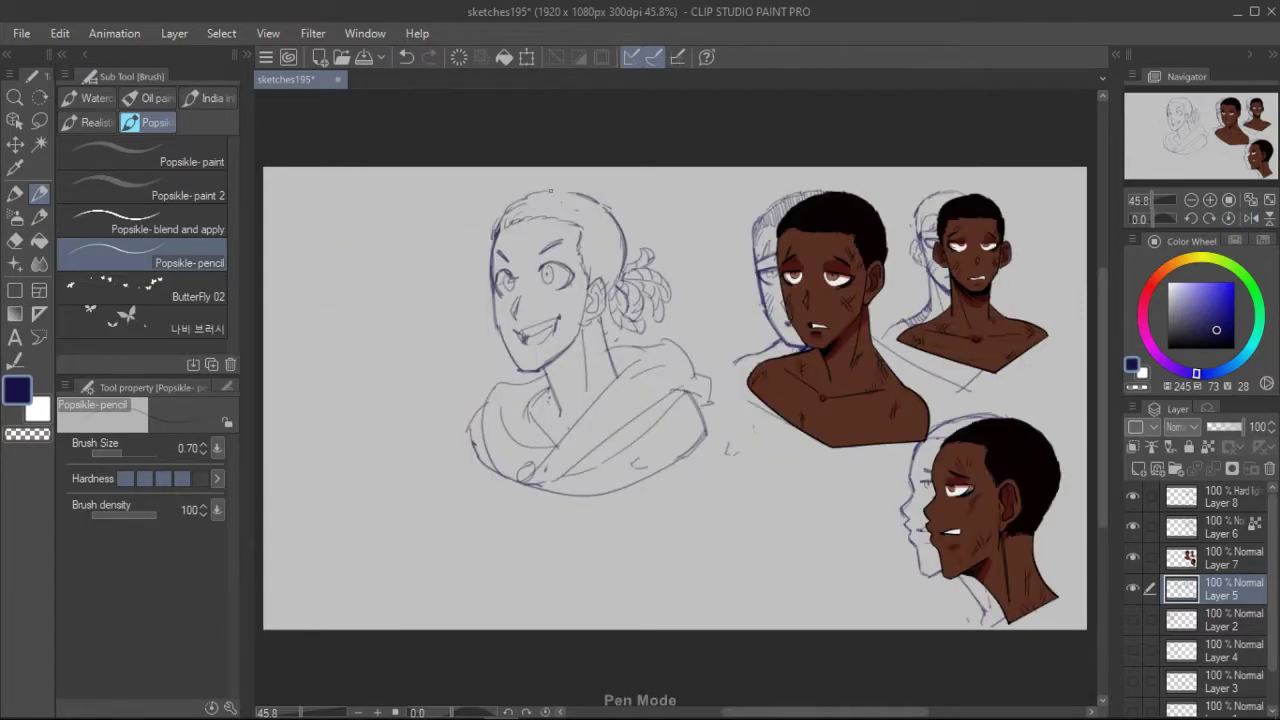
pyautogui.hotkey('ctrl', 'z')
pyautogui.moveTo(572, 190)
pyautogui.mouseDown()
pyautogui.moveTo(621, 218)
pyautogui.moveTo(624, 262)
pyautogui.moveTo(624, 241)
pyautogui.mouseUp()
pyautogui.moveTo(582, 238); pyautogui.dragTo(628, 246)
pyautogui.press('h')
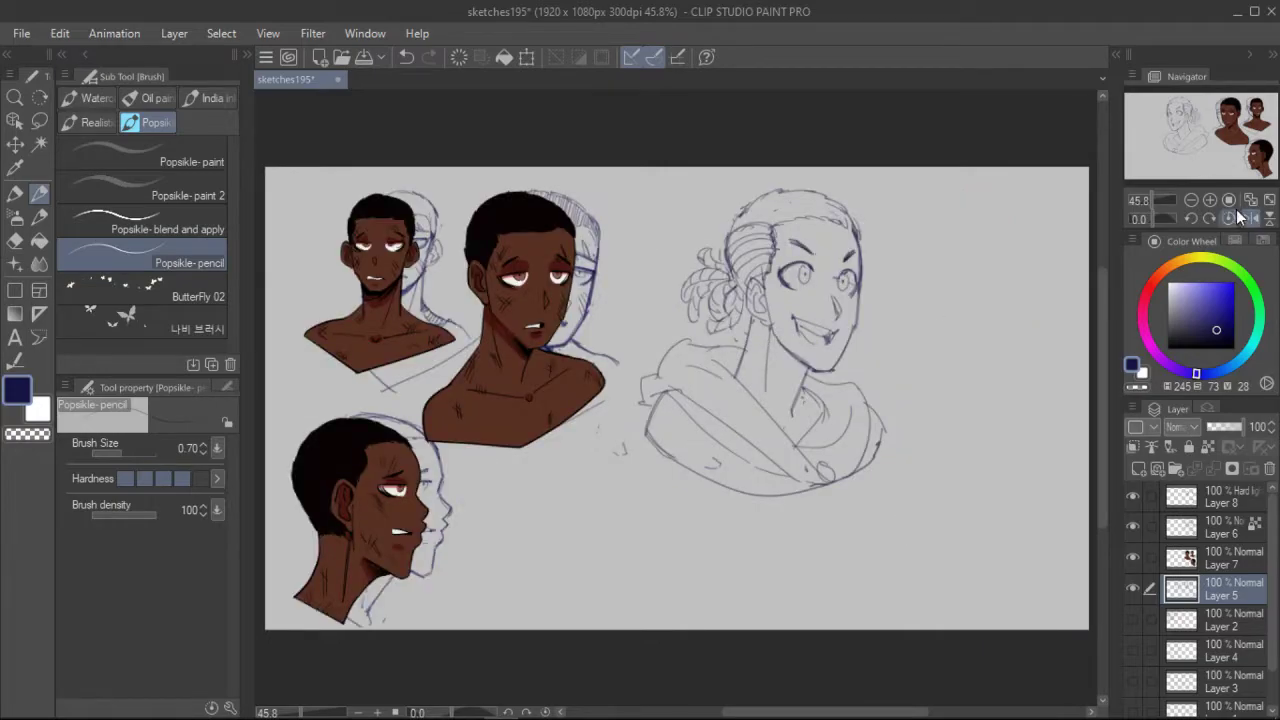
# Hatch the shadow under the smiling bust's jaw and strengthen the neck and collar lines.
pyautogui.press('h')
pyautogui.moveTo(602, 280)
pyautogui.mouseDown()
pyautogui.moveTo(589, 326)
pyautogui.moveTo(602, 330)
pyautogui.moveTo(598, 300)
pyautogui.moveTo(542, 374)
pyautogui.mouseUp()
pyautogui.moveTo(584, 332); pyautogui.dragTo(554, 385)
pyautogui.moveTo(550, 386)
pyautogui.mouseDown()
pyautogui.moveTo(536, 426)
pyautogui.moveTo(527, 381)
pyautogui.mouseUp()
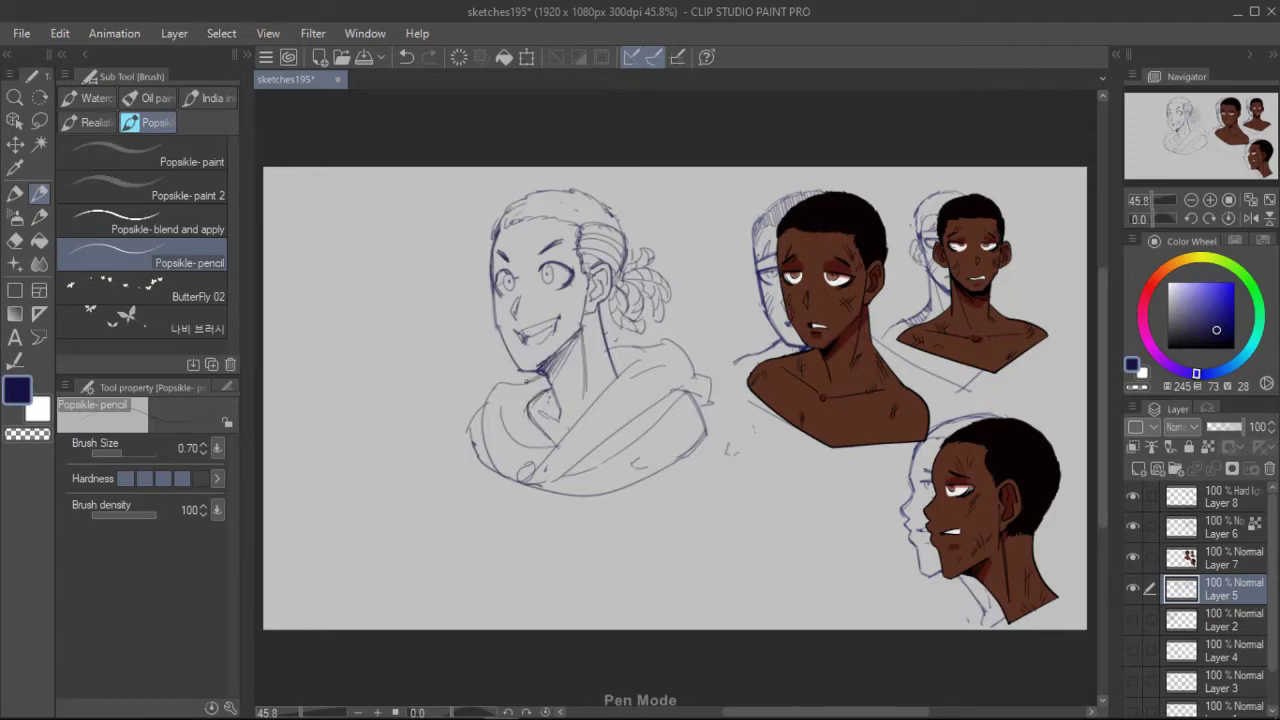
# Extend the smiling bust's scarf into a hanging tattered end and add jagged tears along its folds.
pyautogui.press('h')
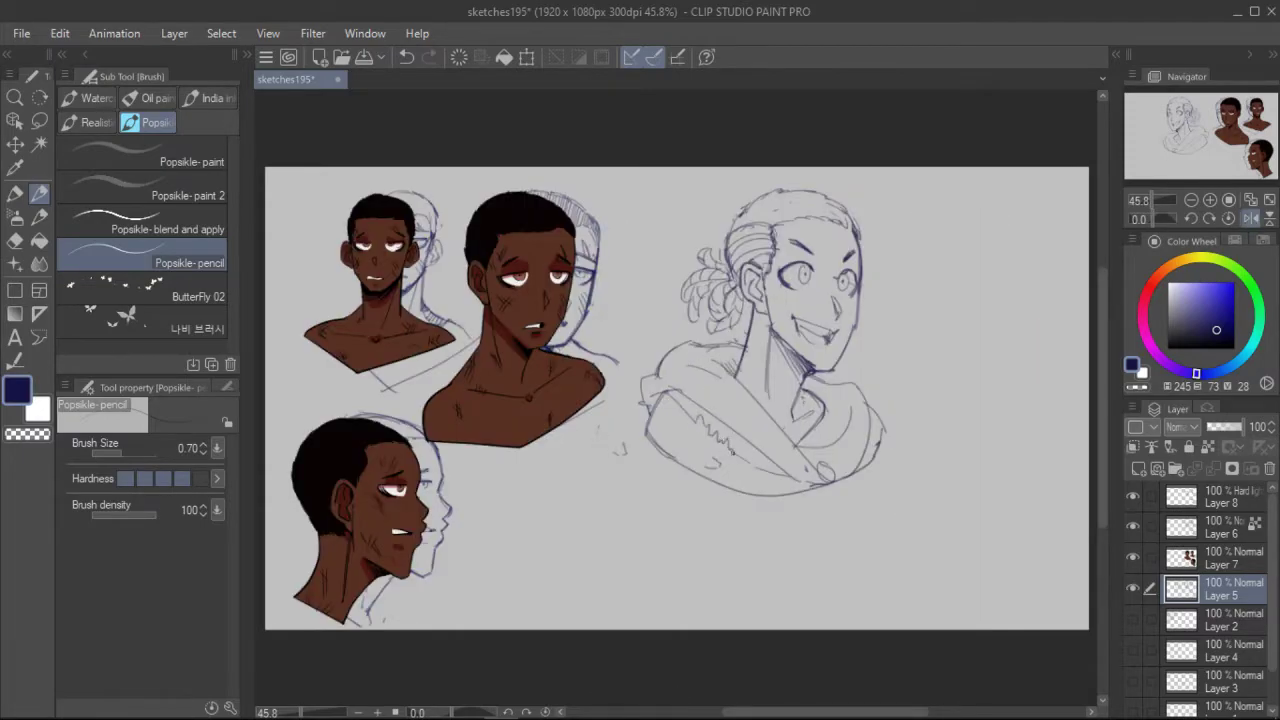
pyautogui.moveTo(733, 453); pyautogui.dragTo(760, 468)
pyautogui.moveTo(893, 438); pyautogui.dragTo(898, 597)
pyautogui.moveTo(780, 478); pyautogui.dragTo(828, 556)
pyautogui.moveTo(828, 556); pyautogui.dragTo(897, 597)
pyautogui.moveTo(864, 470)
pyautogui.mouseDown()
pyautogui.moveTo(798, 491)
pyautogui.moveTo(888, 520)
pyautogui.mouseUp()
pyautogui.moveTo(892, 478); pyautogui.dragTo(905, 515)
pyautogui.moveTo(815, 377); pyautogui.dragTo(839, 384)
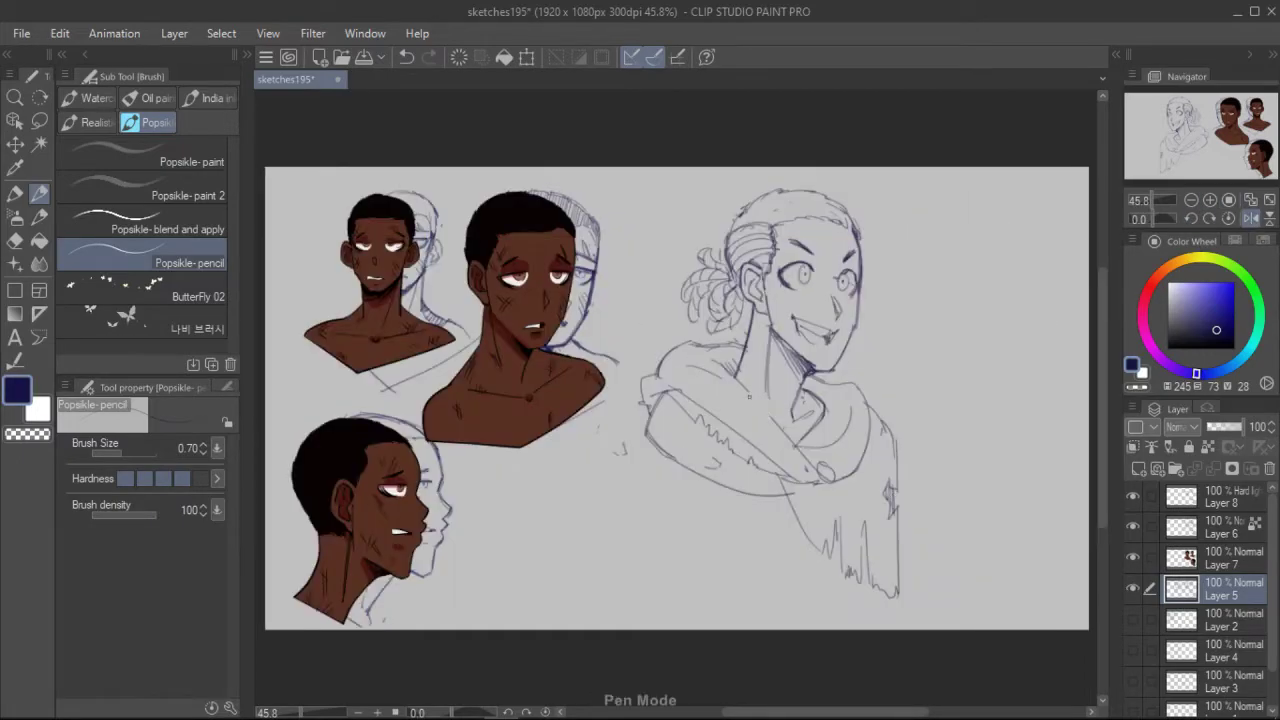
pyautogui.moveTo(743, 391); pyautogui.dragTo(763, 411)
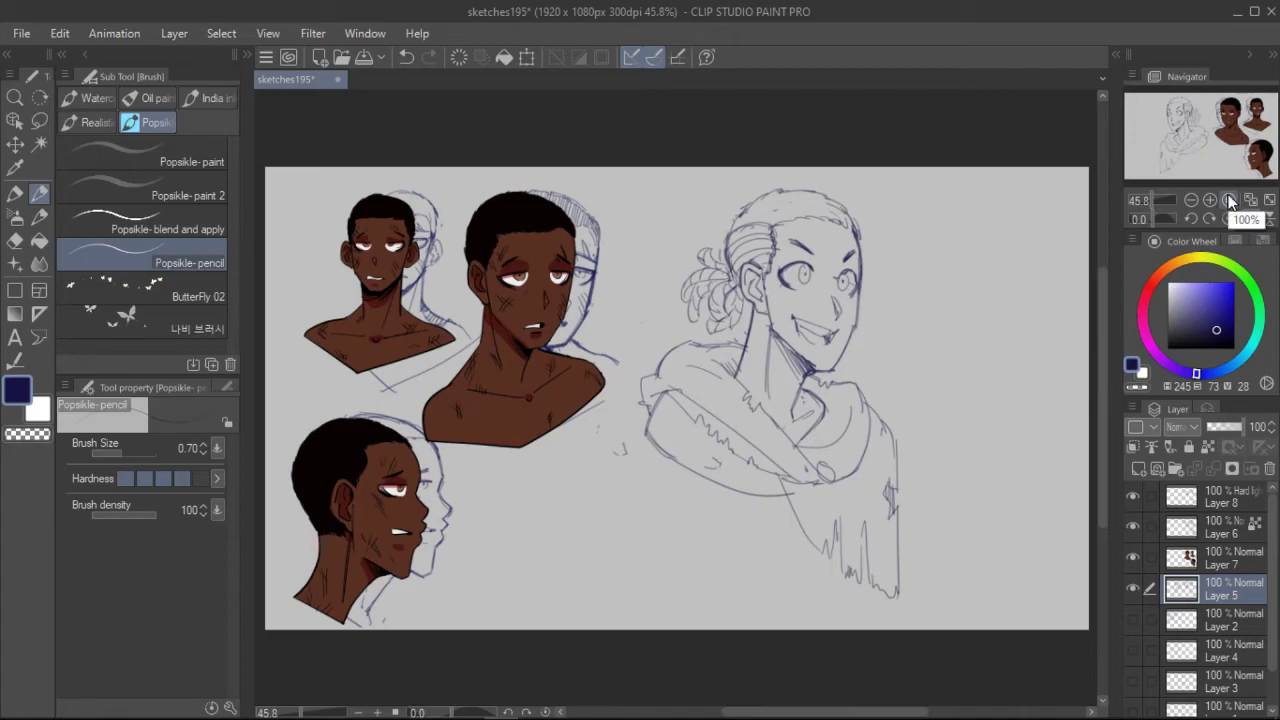
# Block in a new head beside the smiling bust with a circle and curved facial guidelines, and save the file.
pyautogui.click(1251, 218)
pyautogui.click(1251, 218)
pyautogui.moveTo(950, 265); pyautogui.dragTo(831, 233)
pyautogui.moveTo(845, 170); pyautogui.dragTo(828, 296)
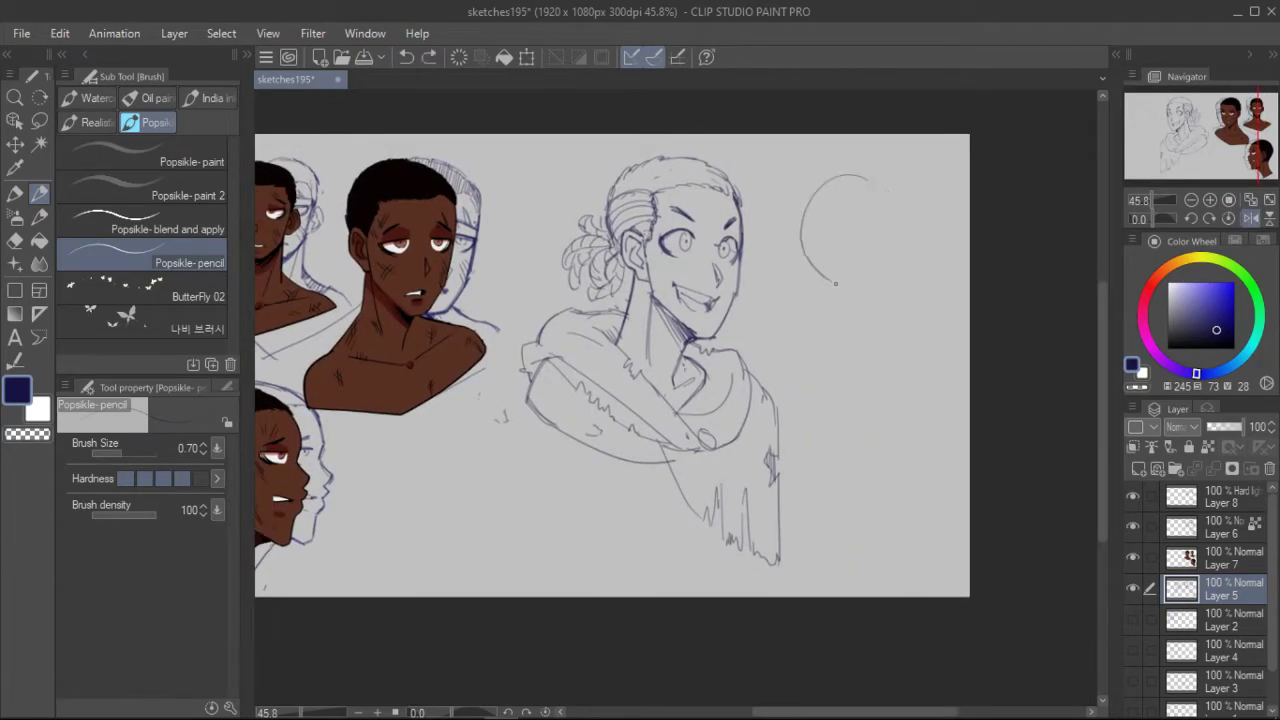
pyautogui.moveTo(802, 240); pyautogui.dragTo(888, 237)
pyautogui.moveTo(844, 185); pyautogui.dragTo(836, 297)
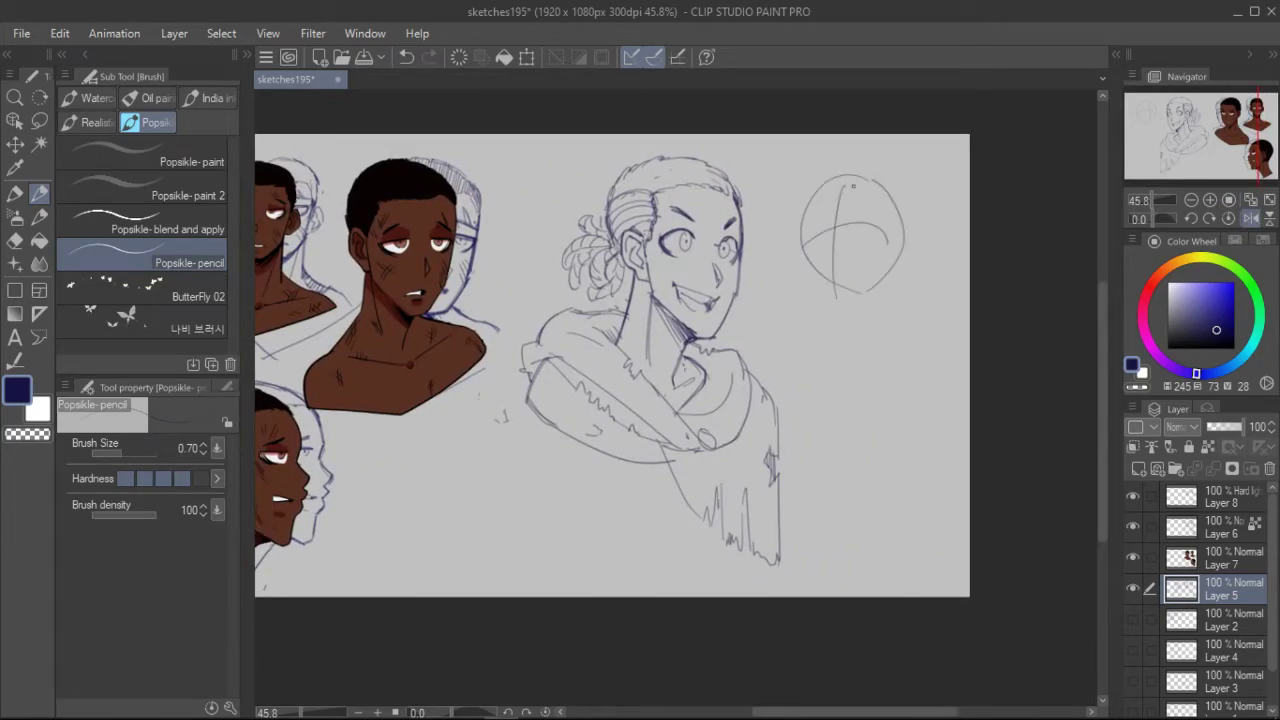
pyautogui.hotkey('ctrl', 's')
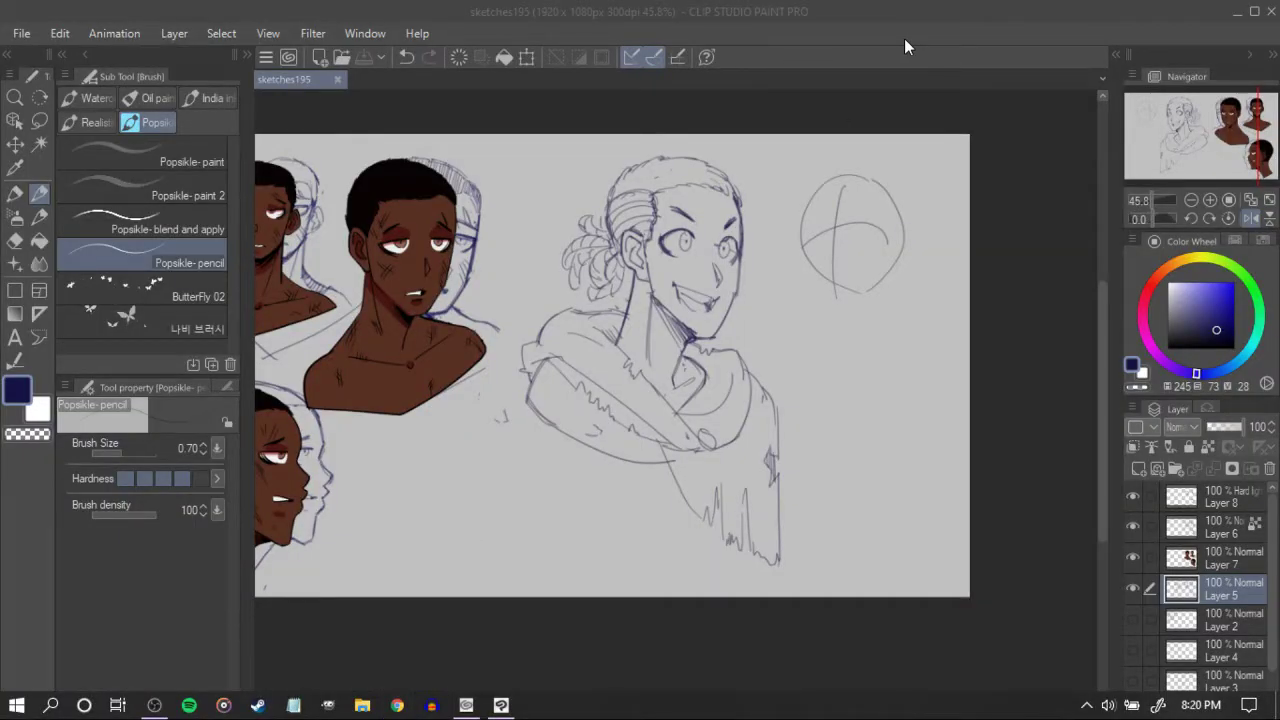
pyautogui.click(842, 246)
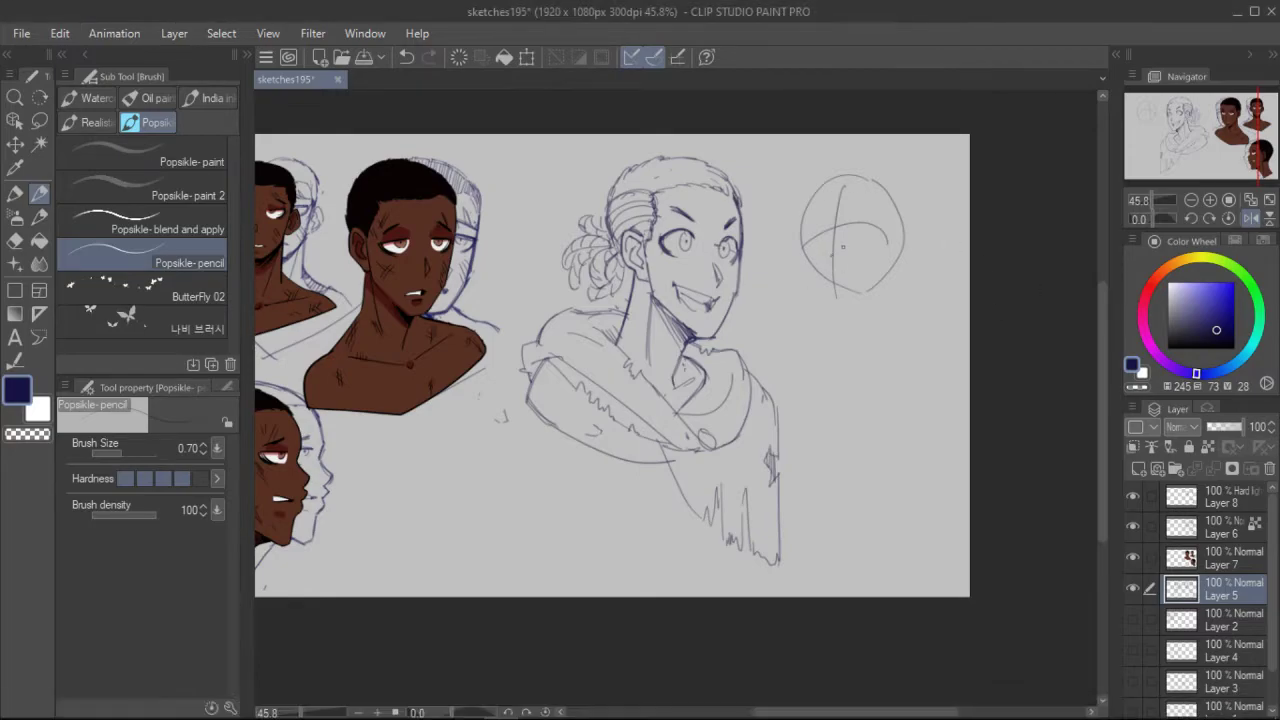
# Sketch the sides of the face and an elongated, dropped jaw below the new head's circle.
pyautogui.moveTo(836, 292); pyautogui.dragTo(868, 280)
pyautogui.moveTo(801, 236); pyautogui.dragTo(803, 330)
pyautogui.moveTo(803, 285); pyautogui.dragTo(819, 346)
pyautogui.moveTo(888, 300); pyautogui.dragTo(850, 343)
pyautogui.moveTo(906, 235); pyautogui.dragTo(891, 314)
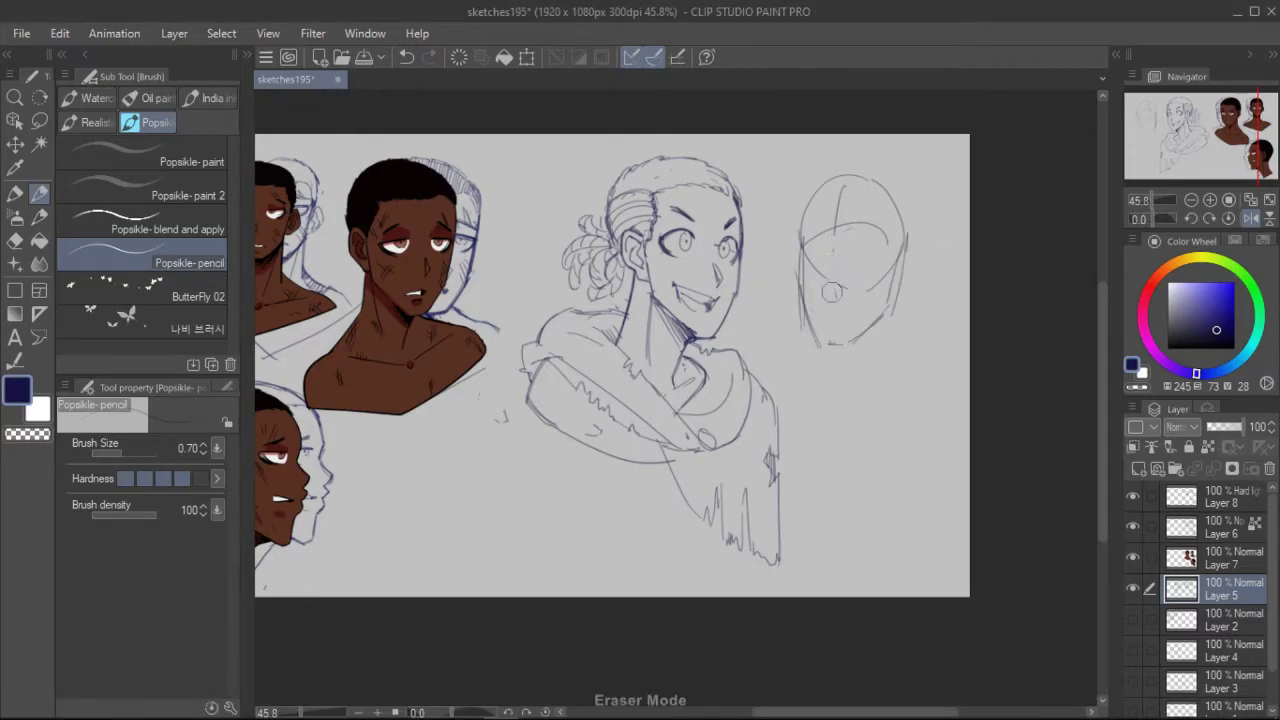
# Draw a wide-open mouth with a tongue on the new head, erasing the guidelines inside it.
pyautogui.moveTo(813, 265); pyautogui.dragTo(875, 244)
pyautogui.moveTo(879, 241); pyautogui.dragTo(867, 305)
pyautogui.click(1251, 218)
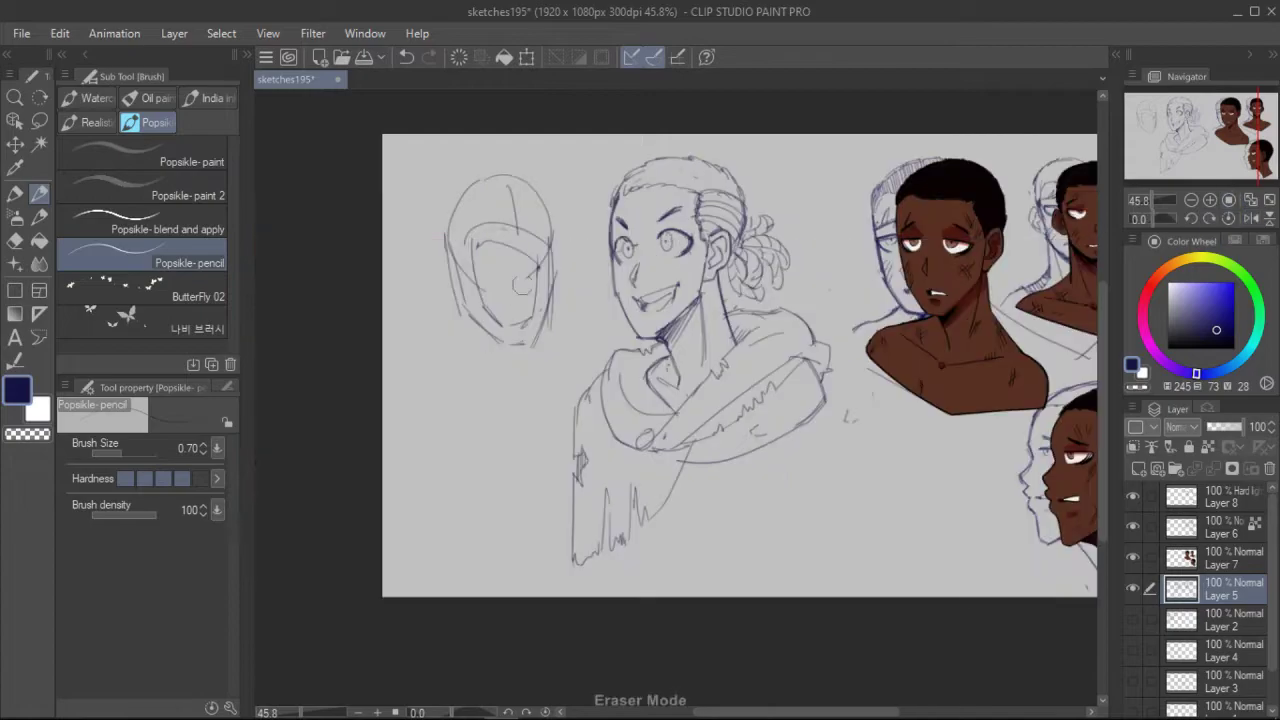
pyautogui.moveTo(520, 286); pyautogui.dragTo(503, 288)
pyautogui.moveTo(483, 296)
pyautogui.mouseDown()
pyautogui.moveTo(528, 319)
pyautogui.moveTo(528, 304)
pyautogui.mouseUp()
pyautogui.click(1251, 218)
pyautogui.moveTo(780, 255); pyautogui.dragTo(788, 267)
# Firm up the open-mouthed head's jawline and add its ear, nose and wide round eyes.
pyautogui.moveTo(907, 222); pyautogui.dragTo(820, 346)
pyautogui.moveTo(906, 247); pyautogui.dragTo(906, 293)
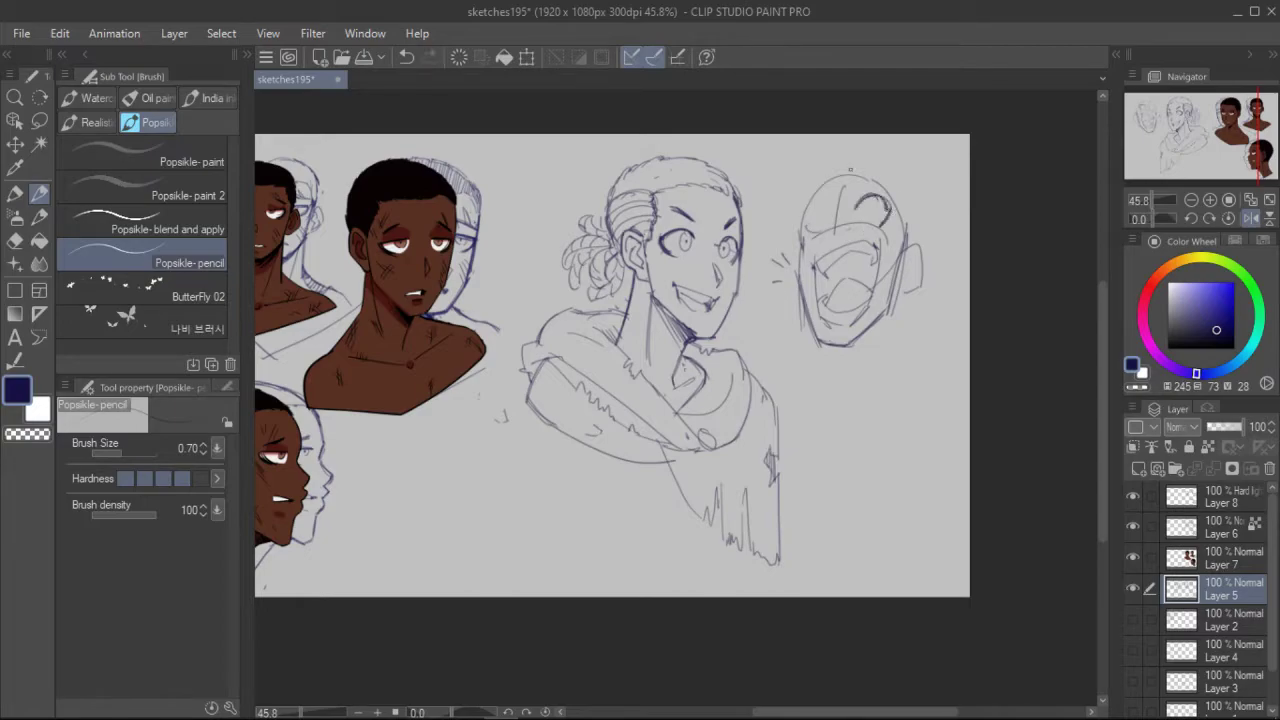
pyautogui.moveTo(866, 208); pyautogui.dragTo(867, 221)
pyautogui.click(1251, 218)
pyautogui.hotkey('ctrl', 'z')
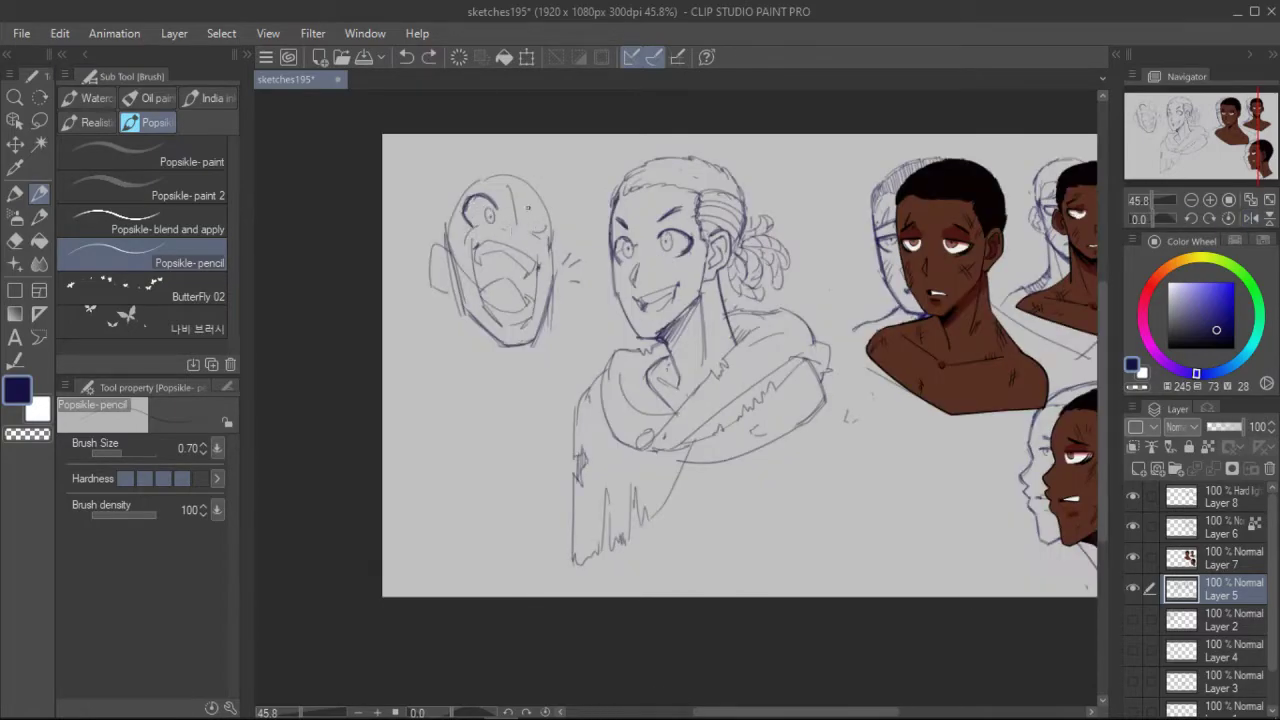
pyautogui.press('h')
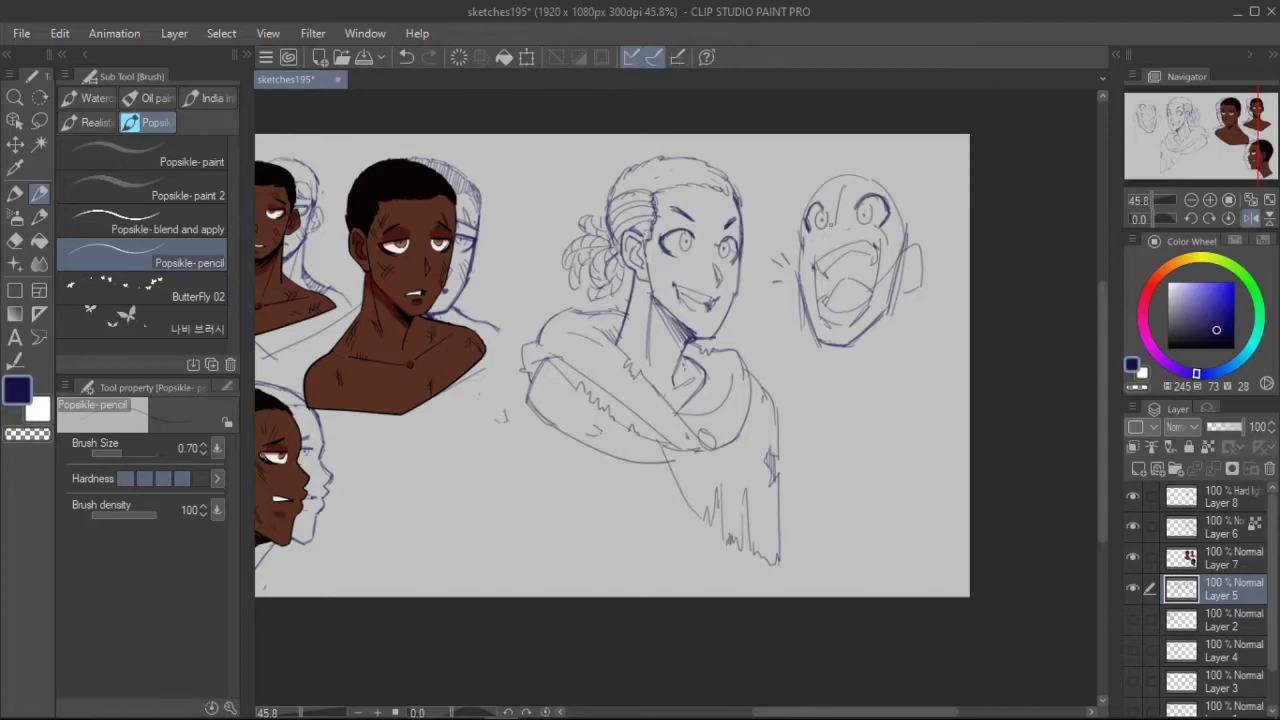
pyautogui.press('h')
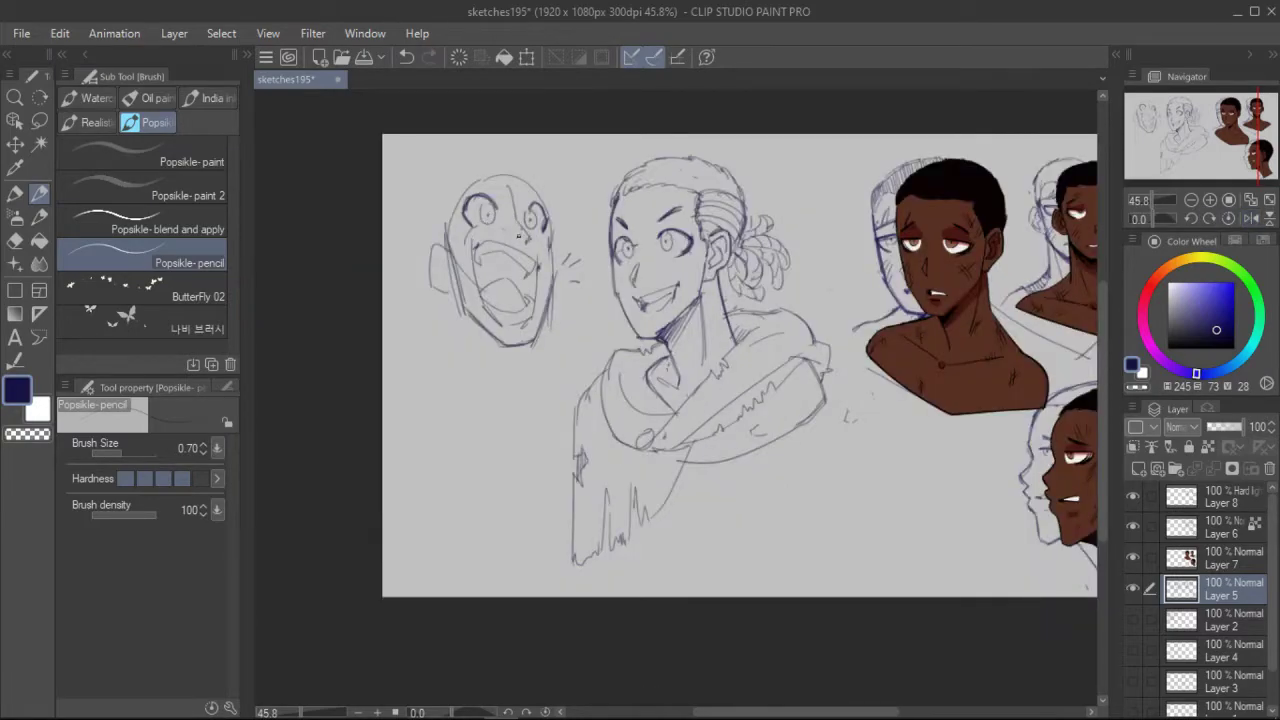
# Outline the open-mouthed head's larger cranium and rework the pupils in both eyes.
pyautogui.press('h')
pyautogui.moveTo(806, 208); pyautogui.dragTo(935, 240)
pyautogui.moveTo(913, 157); pyautogui.dragTo(933, 243)
pyautogui.moveTo(868, 207); pyautogui.dragTo(865, 230)
pyautogui.moveTo(818, 214); pyautogui.dragTo(817, 229)
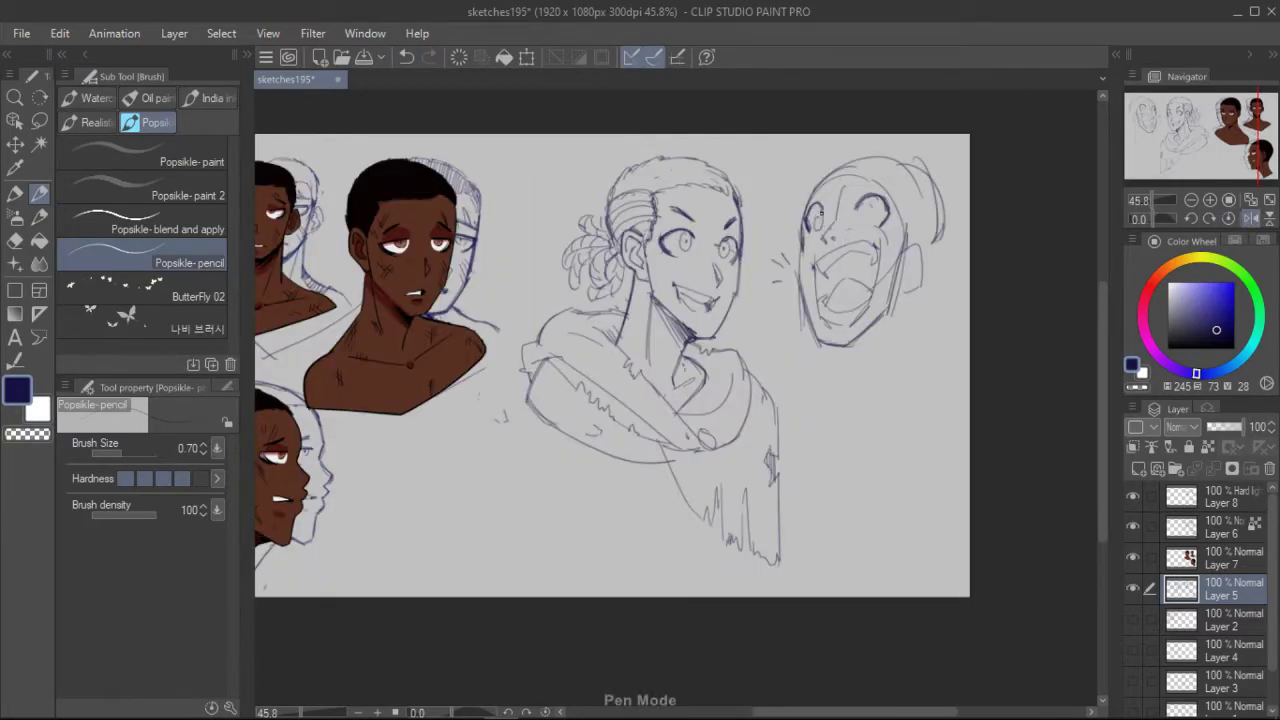
# Hatch the open mouth's interior, add a raised eyebrow, and shape the ear and rounded back of the head.
pyautogui.press('h')
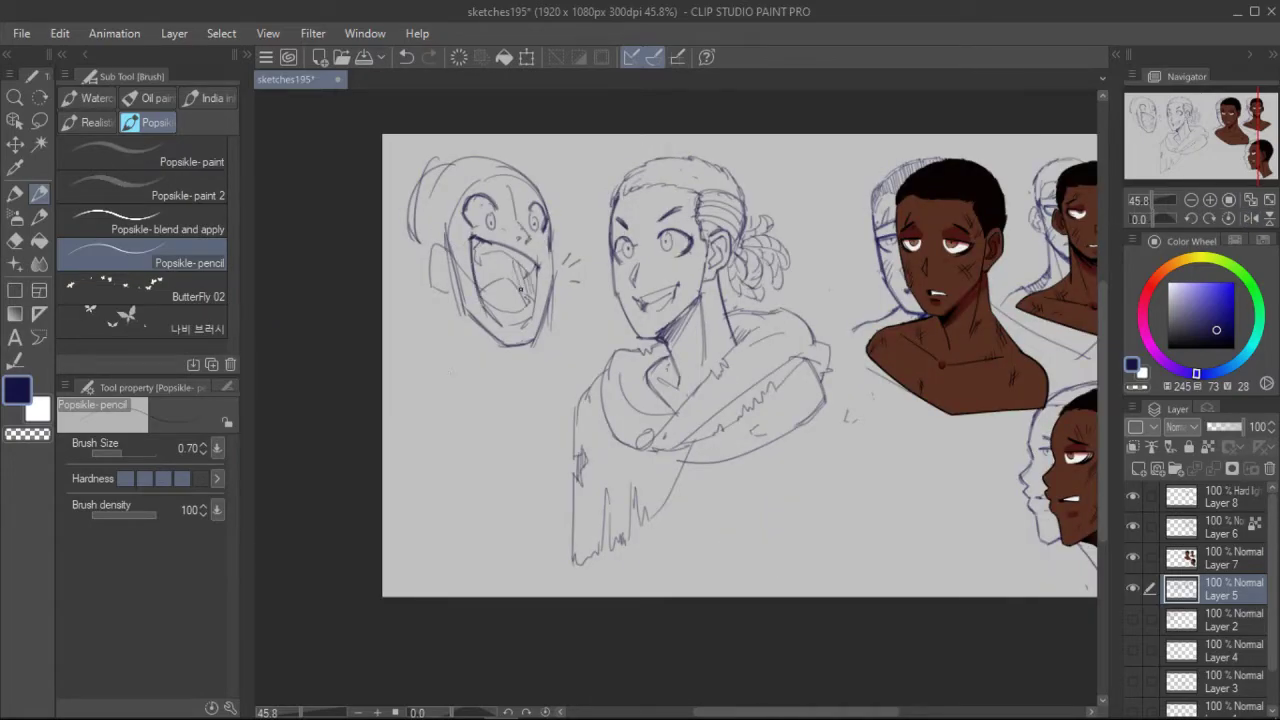
pyautogui.press('h')
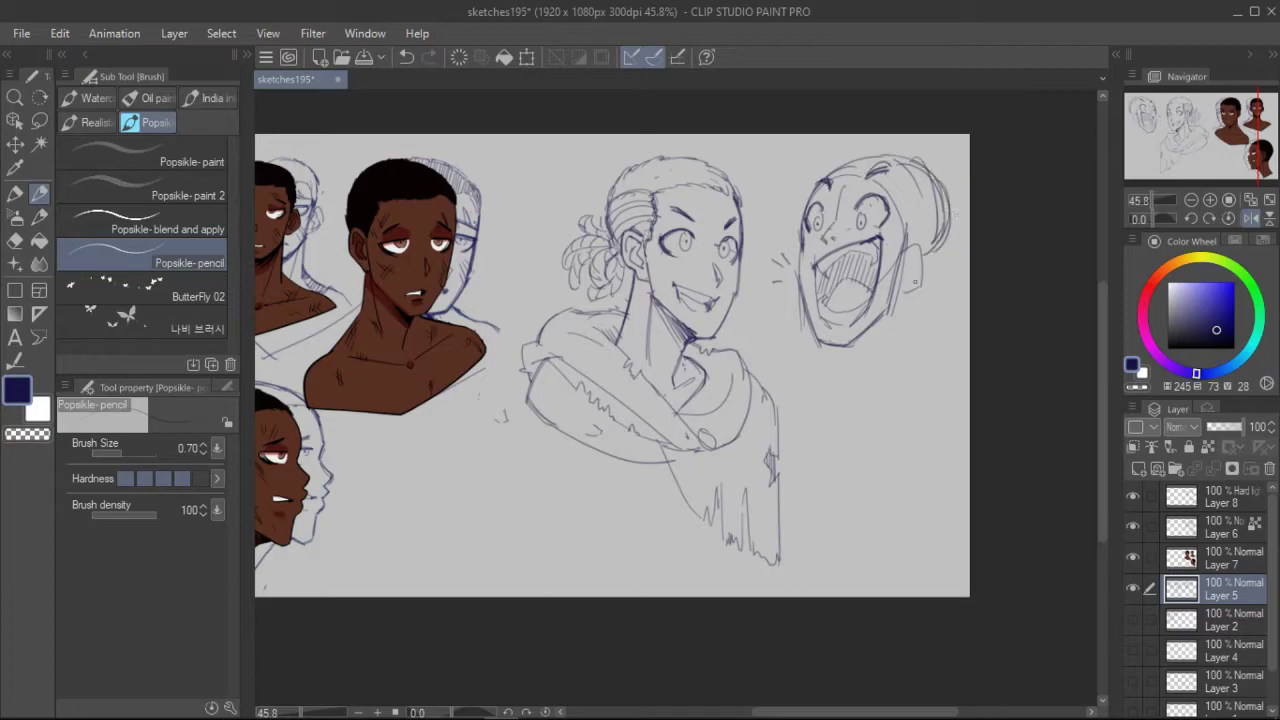
pyautogui.moveTo(915, 282); pyautogui.dragTo(920, 248)
pyautogui.moveTo(907, 236); pyautogui.dragTo(919, 274)
pyautogui.moveTo(838, 347); pyautogui.dragTo(833, 406)
pyautogui.moveTo(912, 268); pyautogui.dragTo(926, 392)
pyautogui.moveTo(945, 190); pyautogui.dragTo(936, 255)
pyautogui.moveTo(912, 288); pyautogui.dragTo(922, 378)
pyautogui.moveTo(893, 157); pyautogui.dragTo(931, 282)
pyautogui.moveTo(832, 416); pyautogui.dragTo(837, 346)
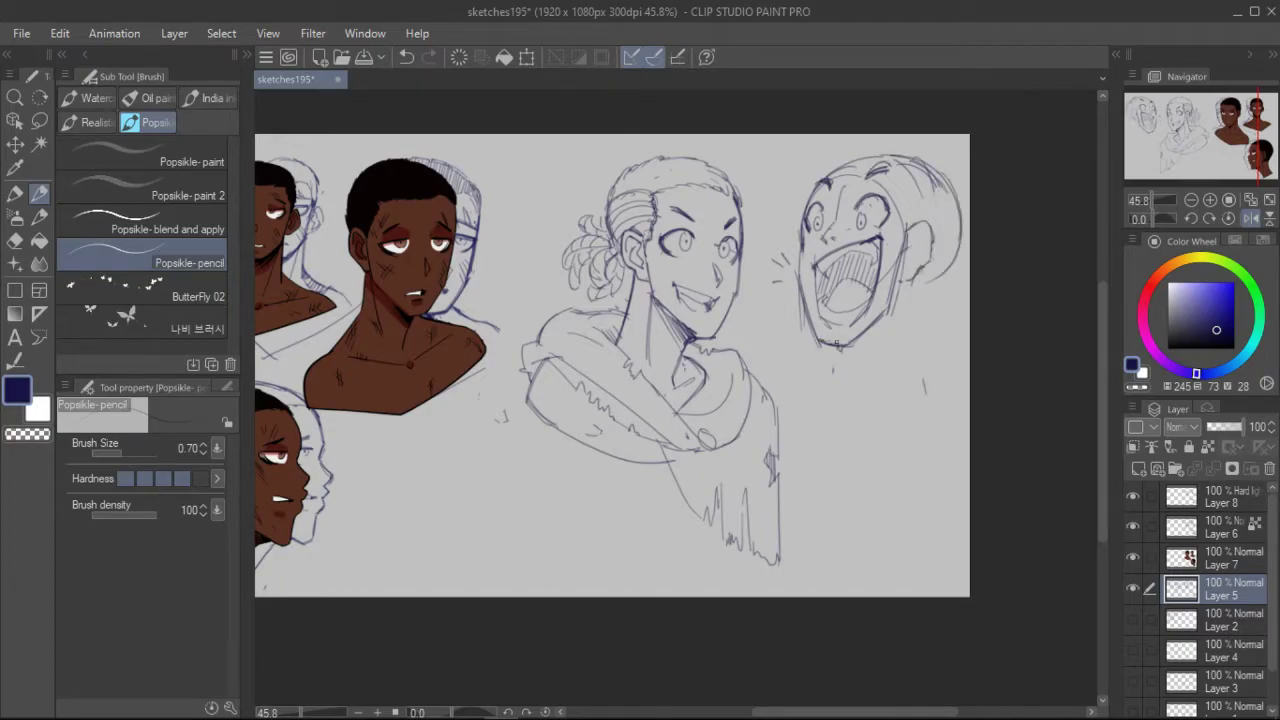
# Clean up the open-mouthed head's skull and draw its hairline around the forehead and temple.
pyautogui.press('h')
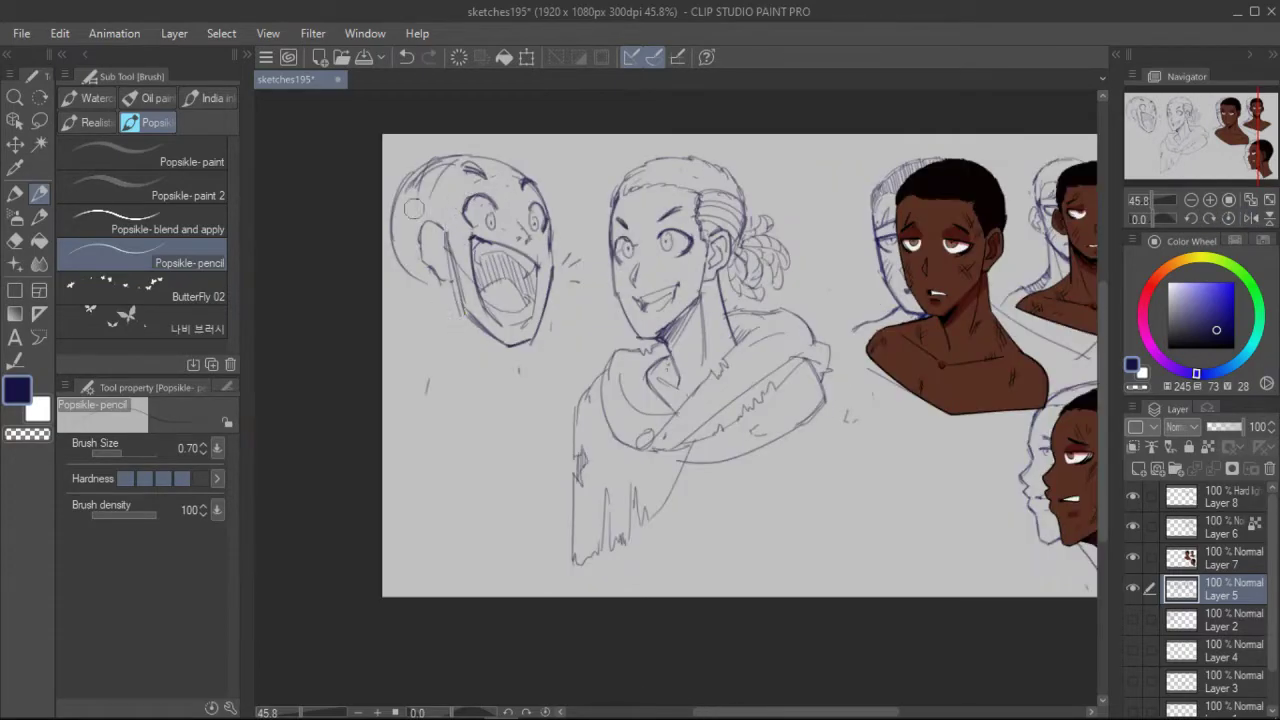
pyautogui.moveTo(456, 173); pyautogui.dragTo(446, 251)
pyautogui.moveTo(451, 176); pyautogui.dragTo(525, 164)
pyautogui.moveTo(449, 152); pyautogui.dragTo(525, 174)
pyautogui.moveTo(396, 192); pyautogui.dragTo(484, 148)
pyautogui.click(1251, 218)
pyautogui.moveTo(1216, 159); pyautogui.dragTo(1211, 163)
pyautogui.moveTo(798, 170)
pyautogui.mouseDown()
pyautogui.moveTo(877, 131)
pyautogui.moveTo(918, 163)
pyautogui.mouseUp()
# Sketch the front and back neck lines below the open-mouthed head and save the file.
pyautogui.moveTo(912, 260); pyautogui.dragTo(900, 392)
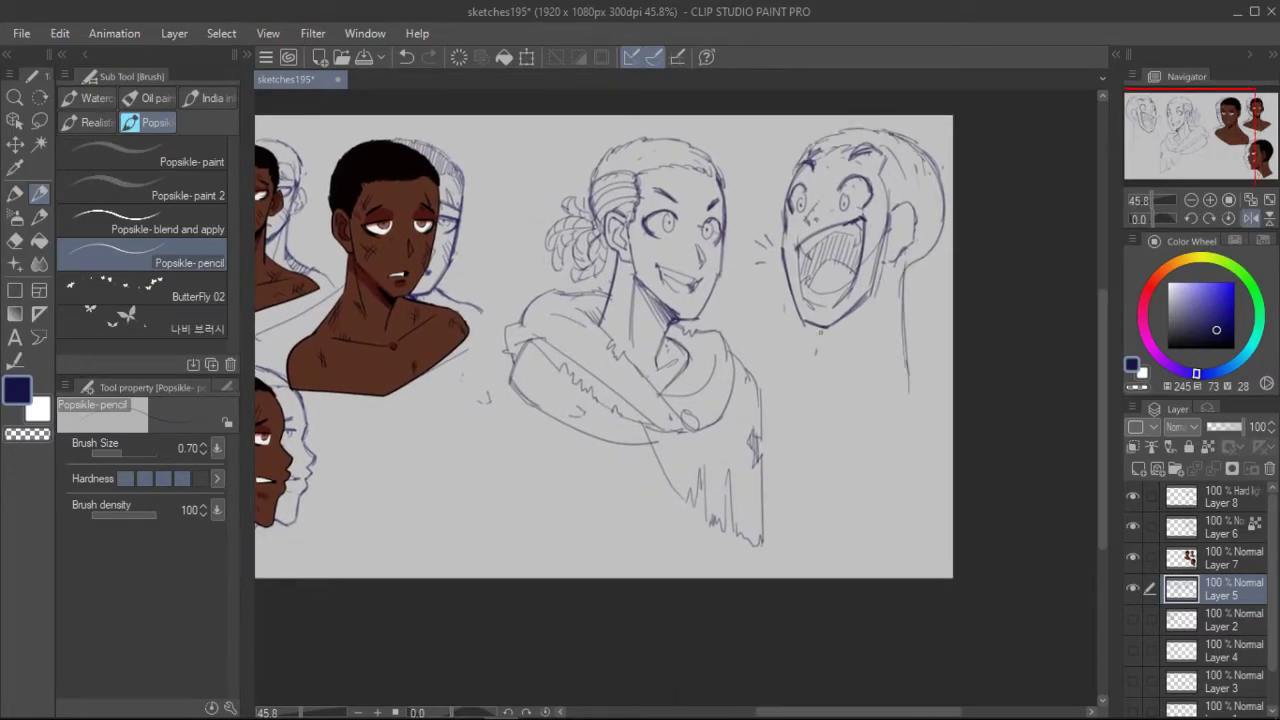
pyautogui.moveTo(822, 326); pyautogui.dragTo(810, 418)
pyautogui.moveTo(896, 338)
pyautogui.mouseDown()
pyautogui.moveTo(894, 418)
pyautogui.moveTo(906, 420)
pyautogui.mouseUp()
pyautogui.hotkey('ctrl', 's')
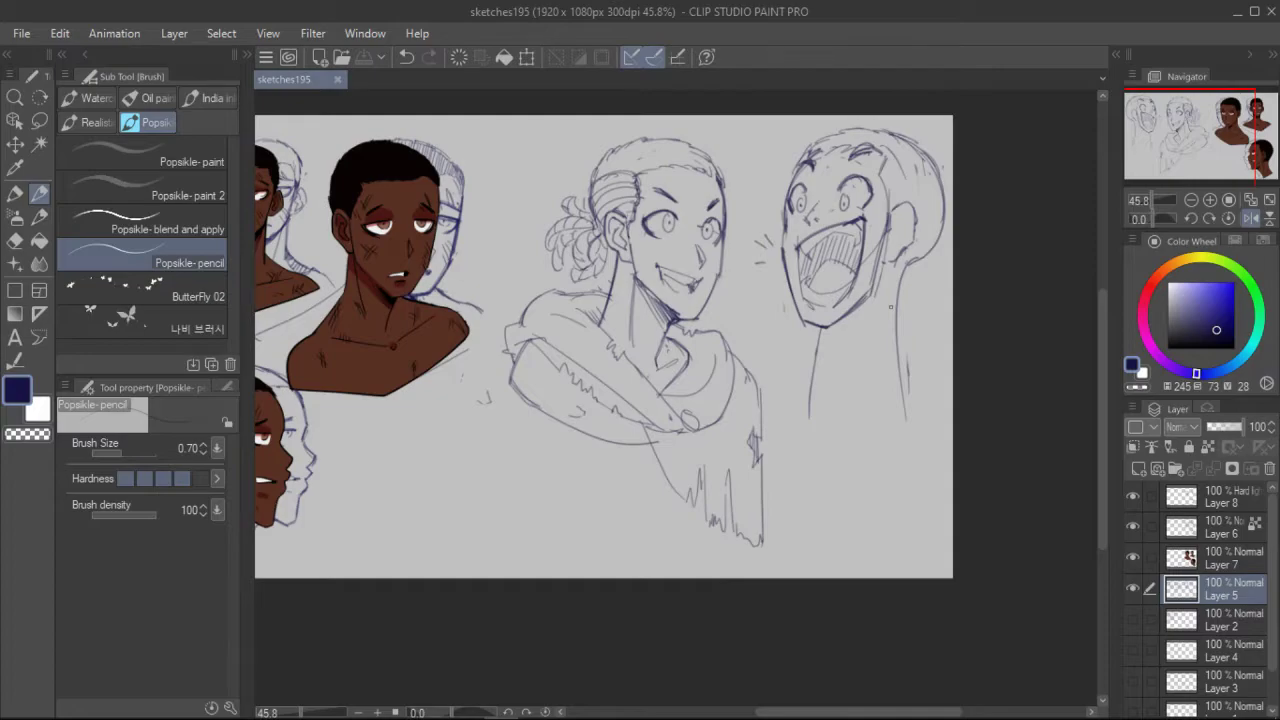
# Try a narrower, curved neck under the open-mouthed head, erasing the earlier neck lines.
pyautogui.moveTo(899, 272)
pyautogui.mouseDown()
pyautogui.moveTo(904, 352)
pyautogui.moveTo(873, 416)
pyautogui.moveTo(879, 406)
pyautogui.mouseUp()
pyautogui.press('h')
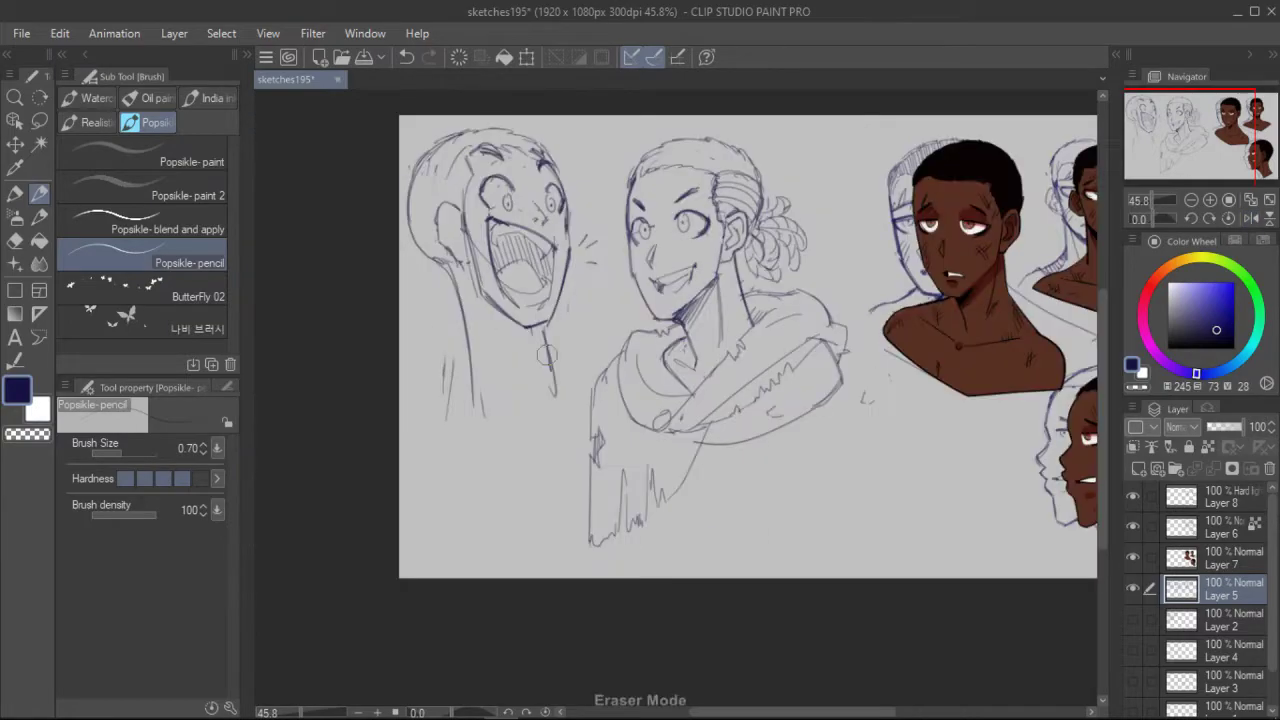
pyautogui.moveTo(534, 328); pyautogui.dragTo(545, 397)
pyautogui.moveTo(447, 418); pyautogui.dragTo(453, 360)
pyautogui.moveTo(441, 253)
pyautogui.mouseDown()
pyautogui.moveTo(470, 386)
pyautogui.moveTo(461, 348)
pyautogui.mouseUp()
pyautogui.moveTo(457, 278); pyautogui.dragTo(446, 408)
pyautogui.moveTo(532, 330); pyautogui.dragTo(513, 438)
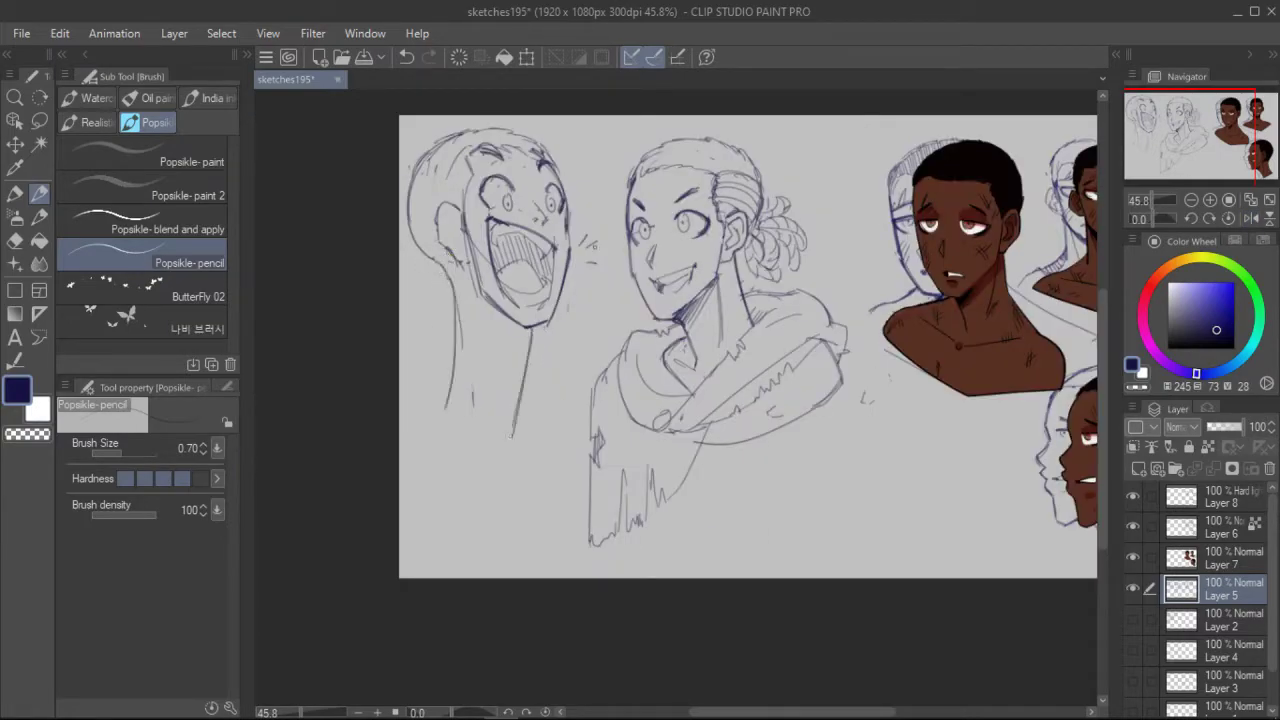
# Strengthen the open-mouthed head's jaw and replace its long neck lines with a short curve at the nape.
pyautogui.press('h')
pyautogui.moveTo(817, 322)
pyautogui.mouseDown()
pyautogui.moveTo(830, 390)
pyautogui.moveTo(880, 287)
pyautogui.mouseUp()
pyautogui.moveTo(787, 287); pyautogui.dragTo(814, 326)
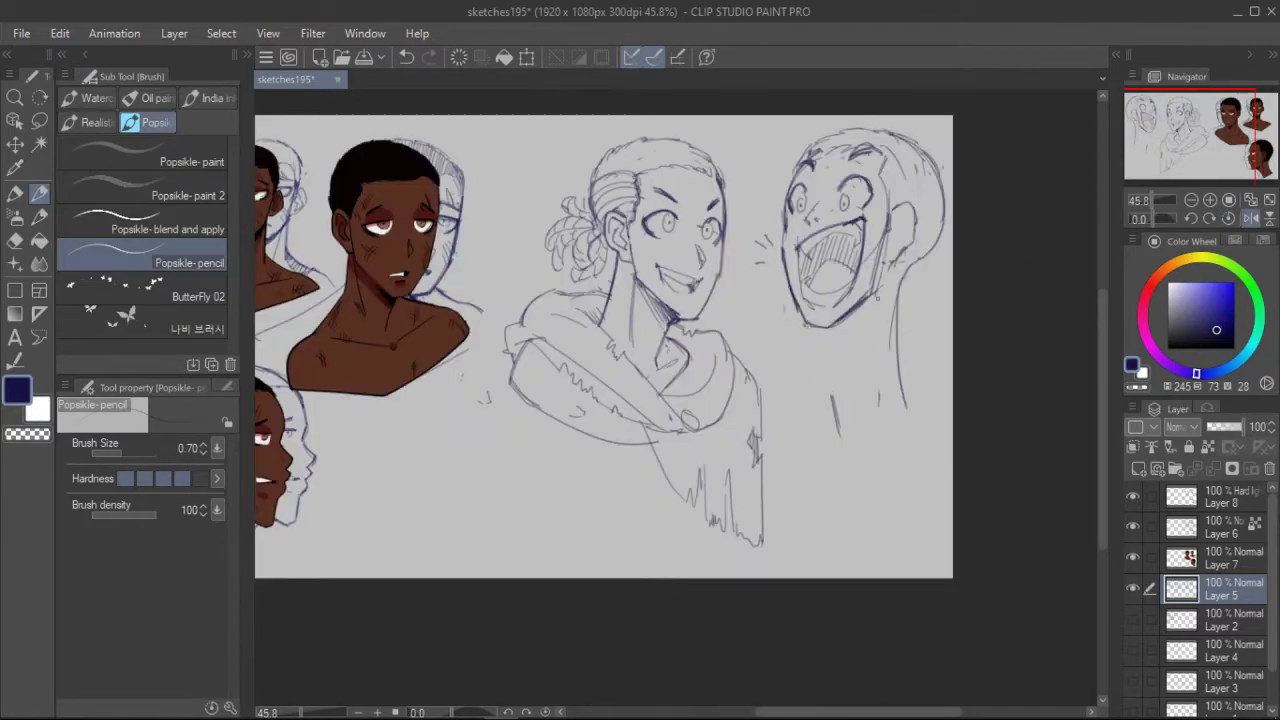
pyautogui.moveTo(897, 275); pyautogui.dragTo(904, 393)
pyautogui.moveTo(892, 268); pyautogui.dragTo(928, 270)
pyautogui.moveTo(903, 262); pyautogui.dragTo(928, 308)
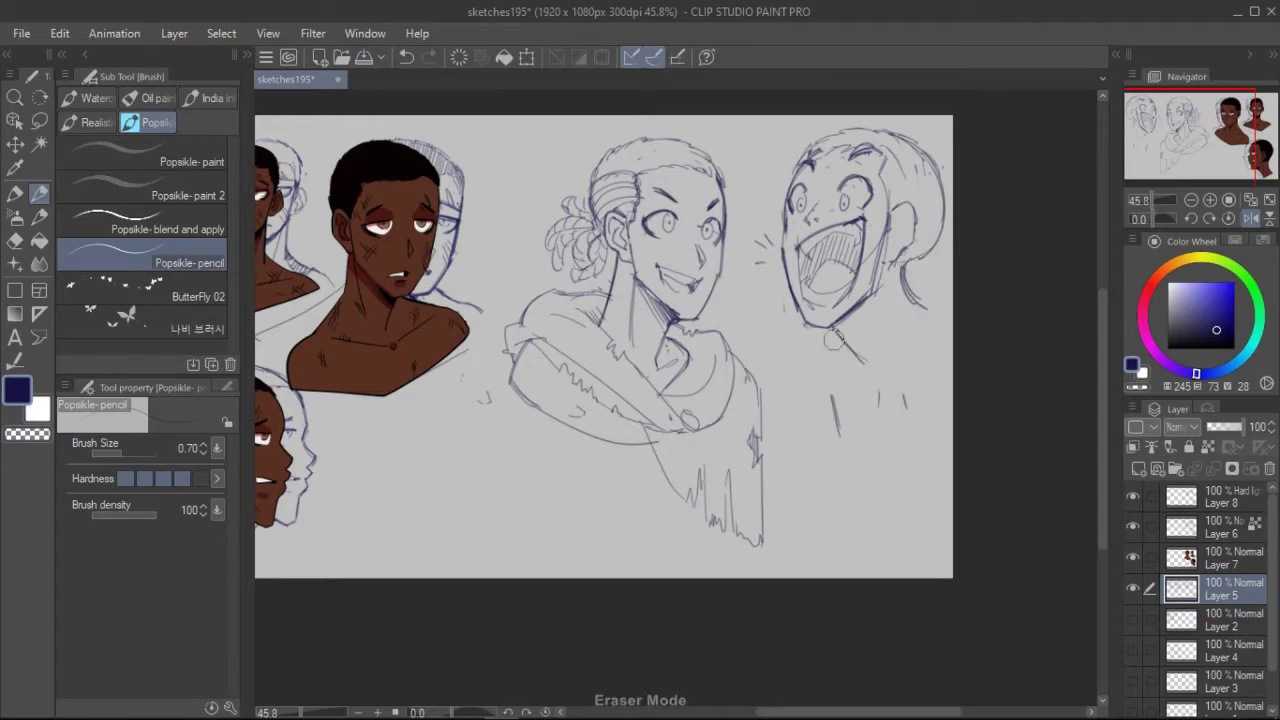
# Draw the collarbone, shoulders and V-shaped chest outline below the open-mouthed head.
pyautogui.moveTo(828, 332); pyautogui.dragTo(864, 362)
pyautogui.moveTo(842, 326); pyautogui.dragTo(908, 373)
pyautogui.moveTo(920, 302); pyautogui.dragTo(965, 277)
pyautogui.press('h')
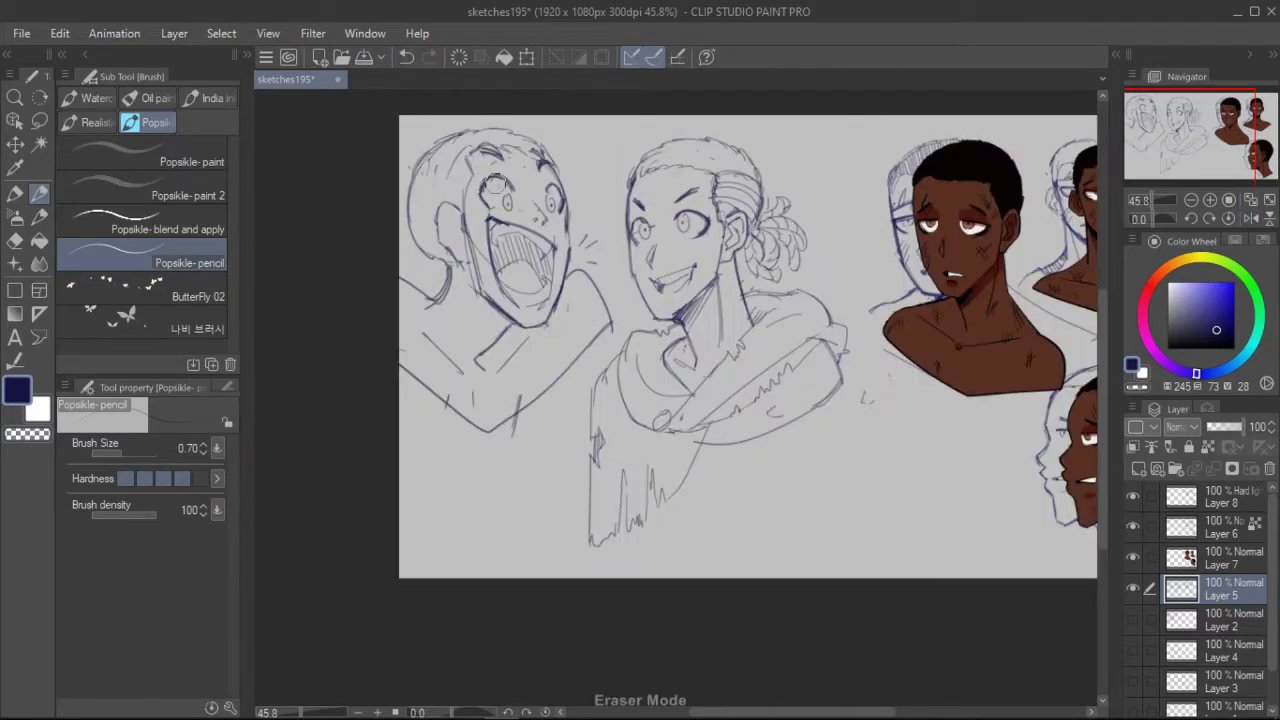
# Shift the sketch layer slightly toward the painted busts and extend the open-mouthed figure's far shoulder and arm line.
pyautogui.press('h')
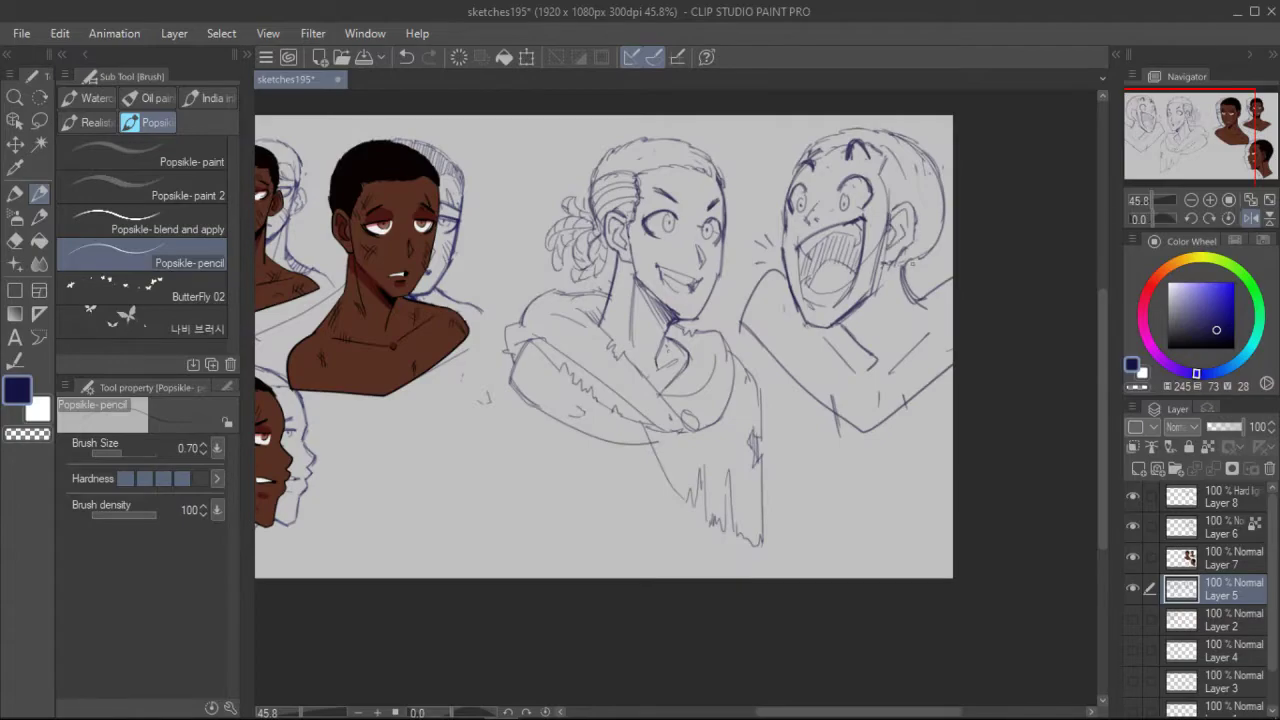
pyautogui.moveTo(705, 280); pyautogui.dragTo(683, 284)
pyautogui.moveTo(926, 284); pyautogui.dragTo(952, 277)
pyautogui.moveTo(905, 316); pyautogui.dragTo(926, 393)
pyautogui.moveTo(928, 369)
pyautogui.mouseDown()
pyautogui.moveTo(952, 347)
pyautogui.moveTo(910, 374)
pyautogui.mouseUp()
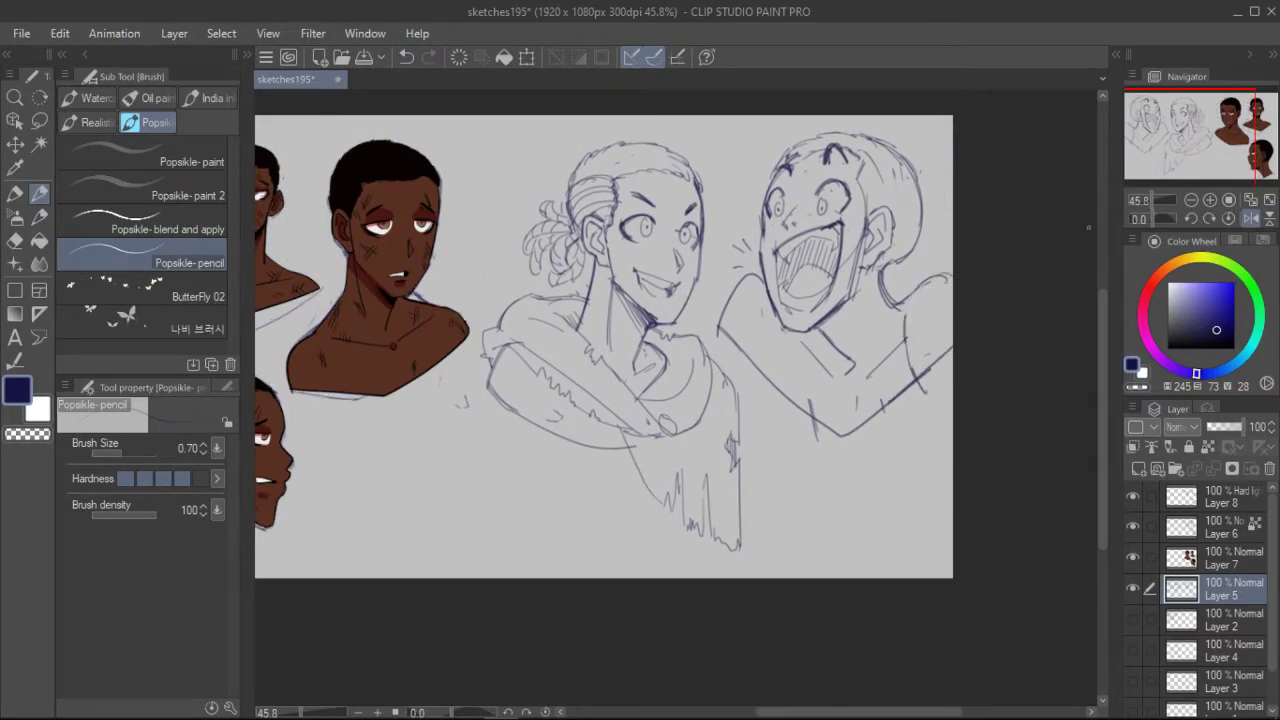
# Lasso the two unpainted busts, move them onto their own layer by cut and paste, and shift them toward the painted busts.
pyautogui.click(39, 121)
pyautogui.moveTo(458, 385); pyautogui.dragTo(470, 425)
pyautogui.click(1133, 589)
pyautogui.click(1133, 589)
pyautogui.hotkey('ctrl', 'x')
pyautogui.hotkey('ctrl', 'v')
pyautogui.moveTo(700, 320); pyautogui.dragTo(650, 317)
pyautogui.click(39, 194)
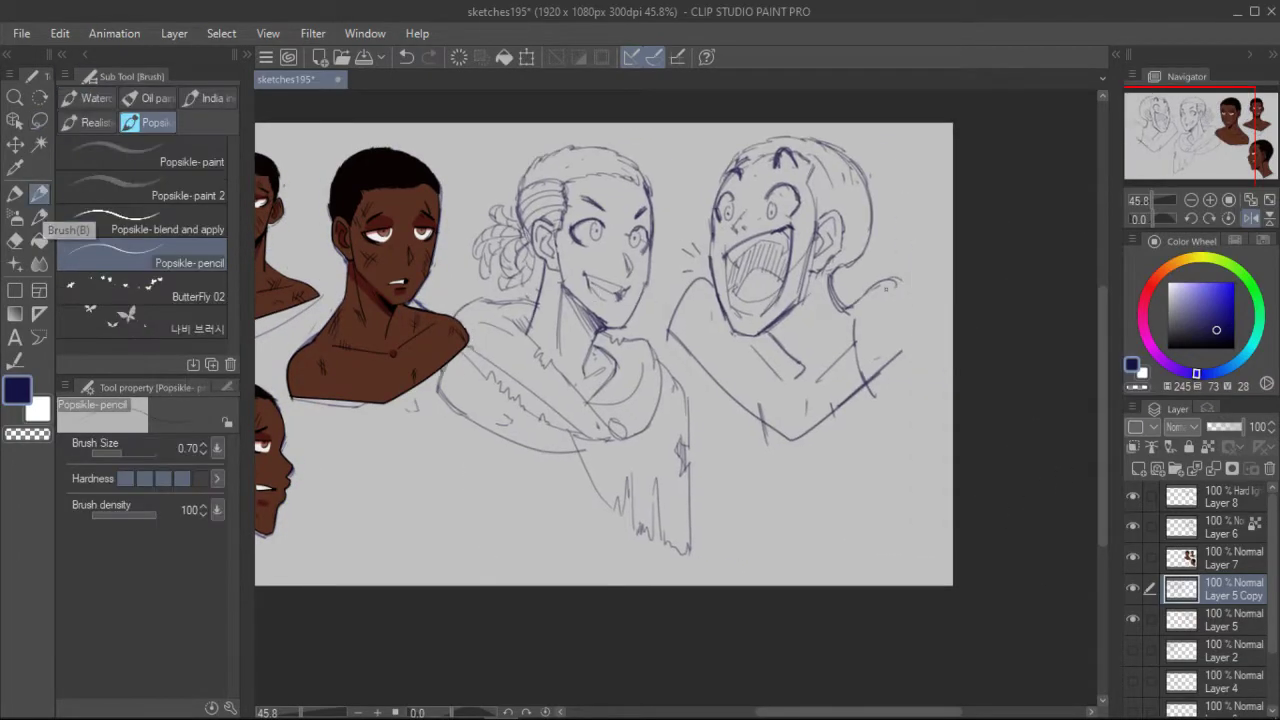
# Complete the open-mouthed bust's far shoulder outline with the pencil brush and fit the whole canvas in view.
pyautogui.moveTo(886, 289); pyautogui.dragTo(930, 332)
pyautogui.press('h')
pyautogui.moveTo(464, 276); pyautogui.dragTo(422, 330)
pyautogui.moveTo(498, 304); pyautogui.dragTo(426, 294)
pyautogui.moveTo(470, 286); pyautogui.dragTo(408, 302)
pyautogui.click(1250, 200)
pyautogui.click(1251, 218)
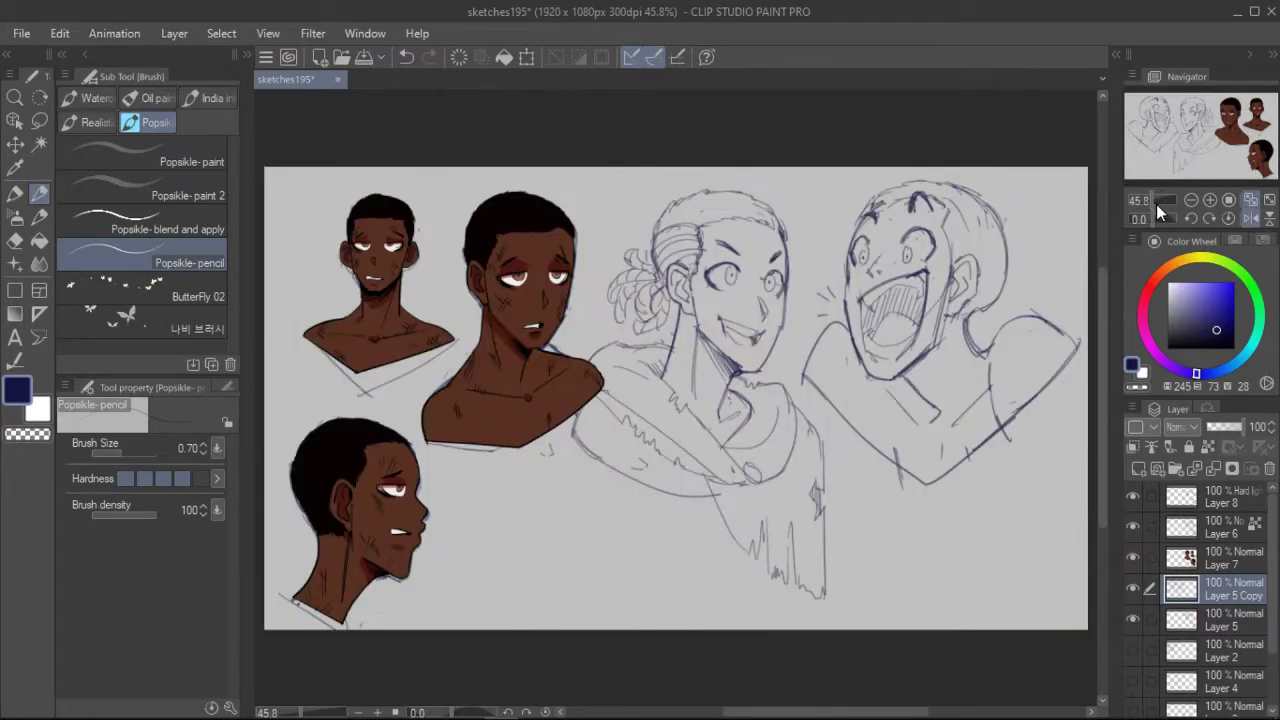
# Draw the side hairline and curved cornrow strands behind the open-mouthed figure's temple.
pyautogui.moveTo(1156, 204); pyautogui.dragTo(1158, 204)
pyautogui.click(1171, 134)
pyautogui.moveTo(822, 144); pyautogui.dragTo(866, 186)
pyautogui.moveTo(842, 148); pyautogui.dragTo(888, 202)
pyautogui.moveTo(820, 172)
pyautogui.mouseDown()
pyautogui.moveTo(886, 209)
pyautogui.moveTo(884, 234)
pyautogui.mouseUp()
pyautogui.moveTo(818, 206); pyautogui.dragTo(876, 262)
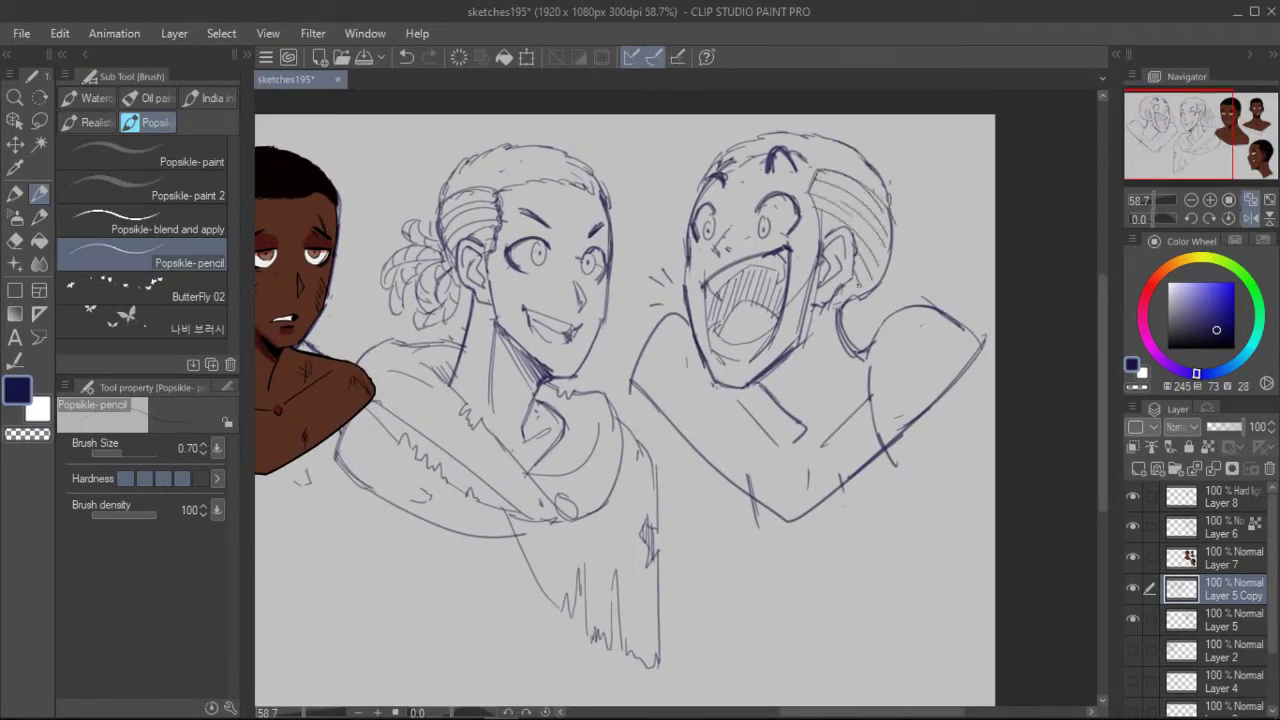
pyautogui.moveTo(894, 220); pyautogui.dragTo(956, 158)
pyautogui.moveTo(914, 172); pyautogui.dragTo(956, 147)
pyautogui.moveTo(896, 234); pyautogui.dragTo(964, 172)
pyautogui.moveTo(900, 236)
pyautogui.mouseDown()
pyautogui.moveTo(966, 196)
pyautogui.moveTo(944, 270)
pyautogui.mouseUp()
pyautogui.moveTo(898, 222); pyautogui.dragTo(940, 196)
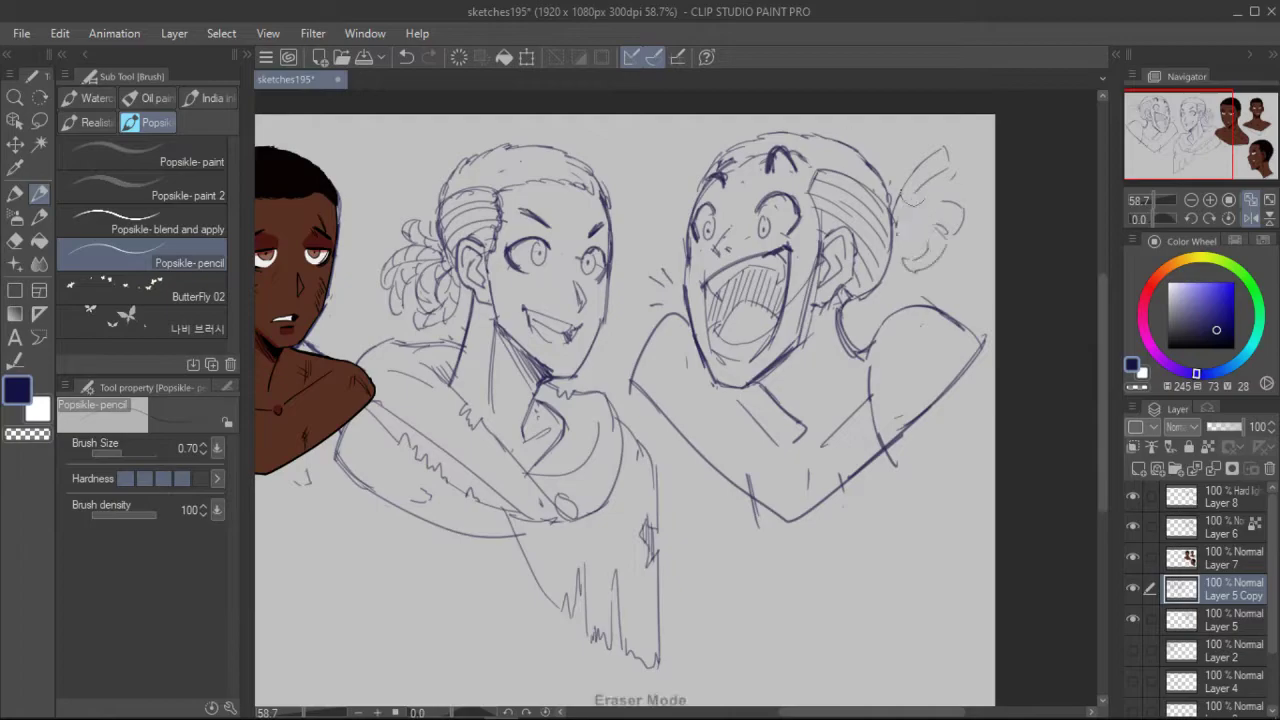
pyautogui.moveTo(946, 150); pyautogui.dragTo(892, 222)
pyautogui.moveTo(872, 162); pyautogui.dragTo(890, 198)
pyautogui.moveTo(892, 204); pyautogui.dragTo(860, 296)
pyautogui.moveTo(892, 226); pyautogui.dragTo(848, 297)
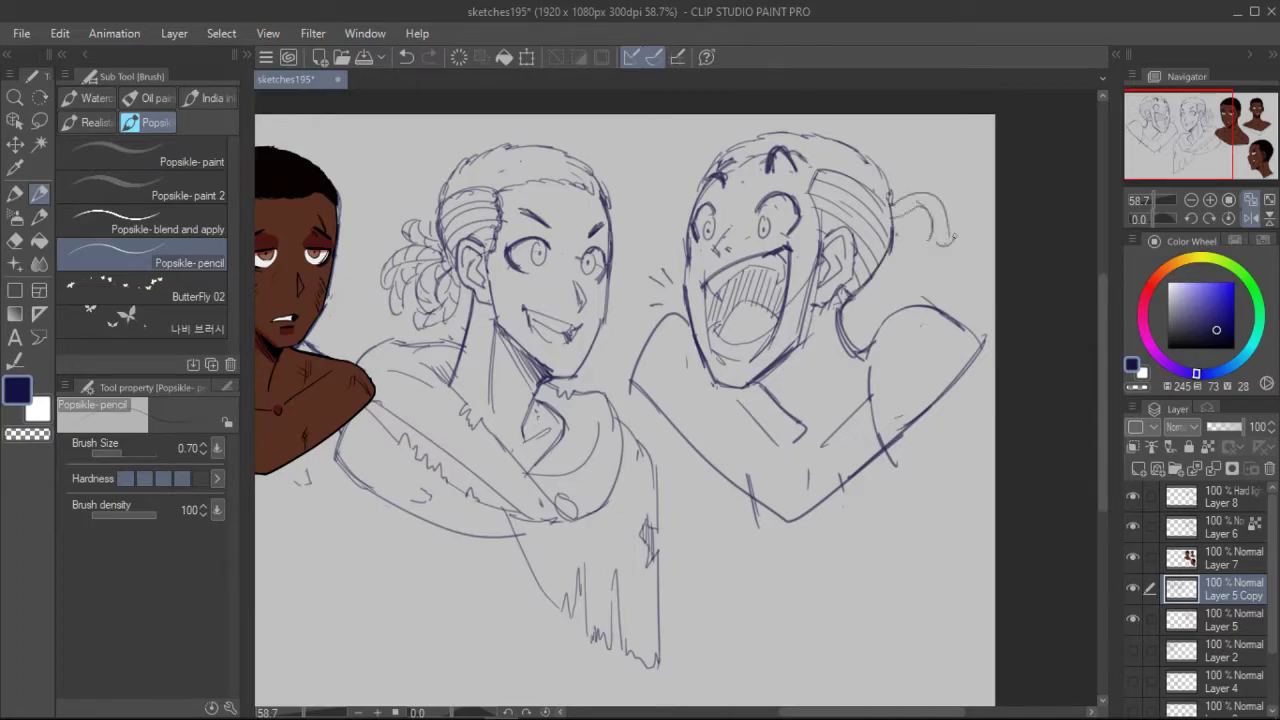
pyautogui.press('h')
pyautogui.hotkey('ctrl', 'z')
# Sketch several linked braids flaring out behind the open-mouthed head and fill its side hair with a woven braid pattern.
pyautogui.moveTo(456, 206); pyautogui.dragTo(418, 150)
pyautogui.moveTo(460, 274)
pyautogui.mouseDown()
pyautogui.moveTo(472, 306)
pyautogui.moveTo(422, 278)
pyautogui.mouseUp()
pyautogui.press('h')
pyautogui.moveTo(894, 240); pyautogui.dragTo(953, 234)
pyautogui.moveTo(896, 236); pyautogui.dragTo(938, 209)
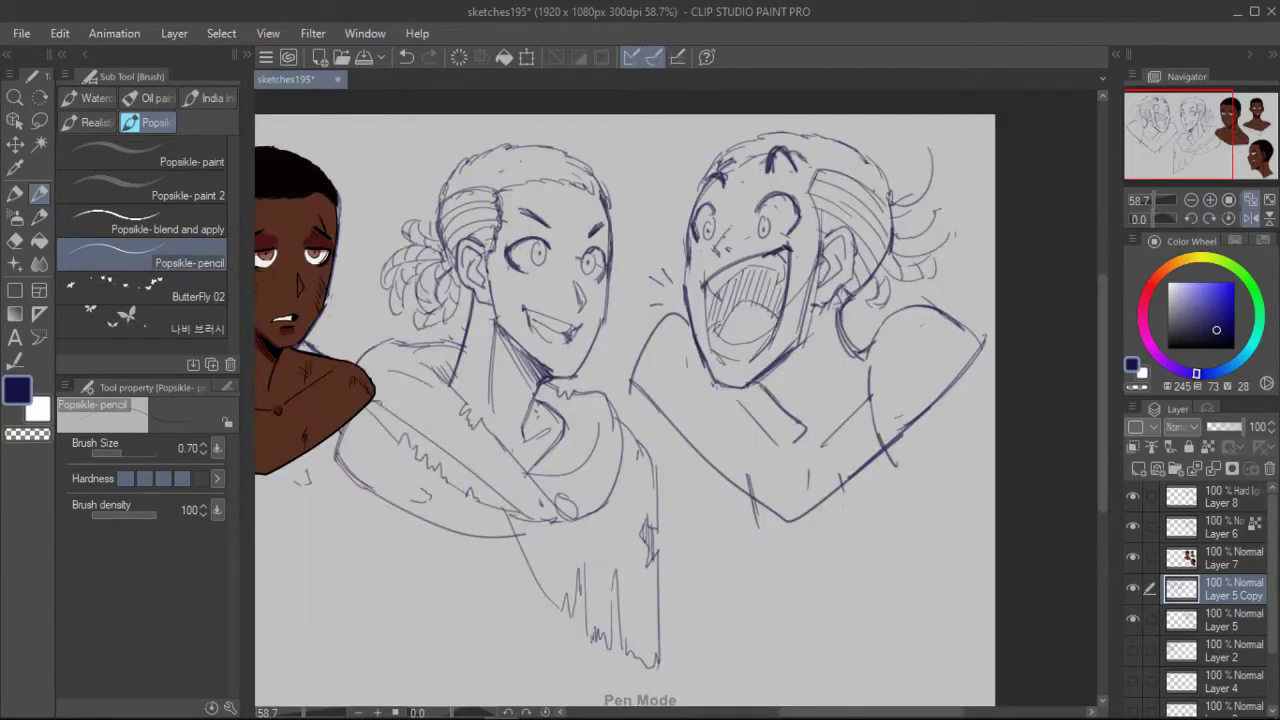
pyautogui.moveTo(884, 270); pyautogui.dragTo(950, 272)
pyautogui.moveTo(898, 284); pyautogui.dragTo(934, 274)
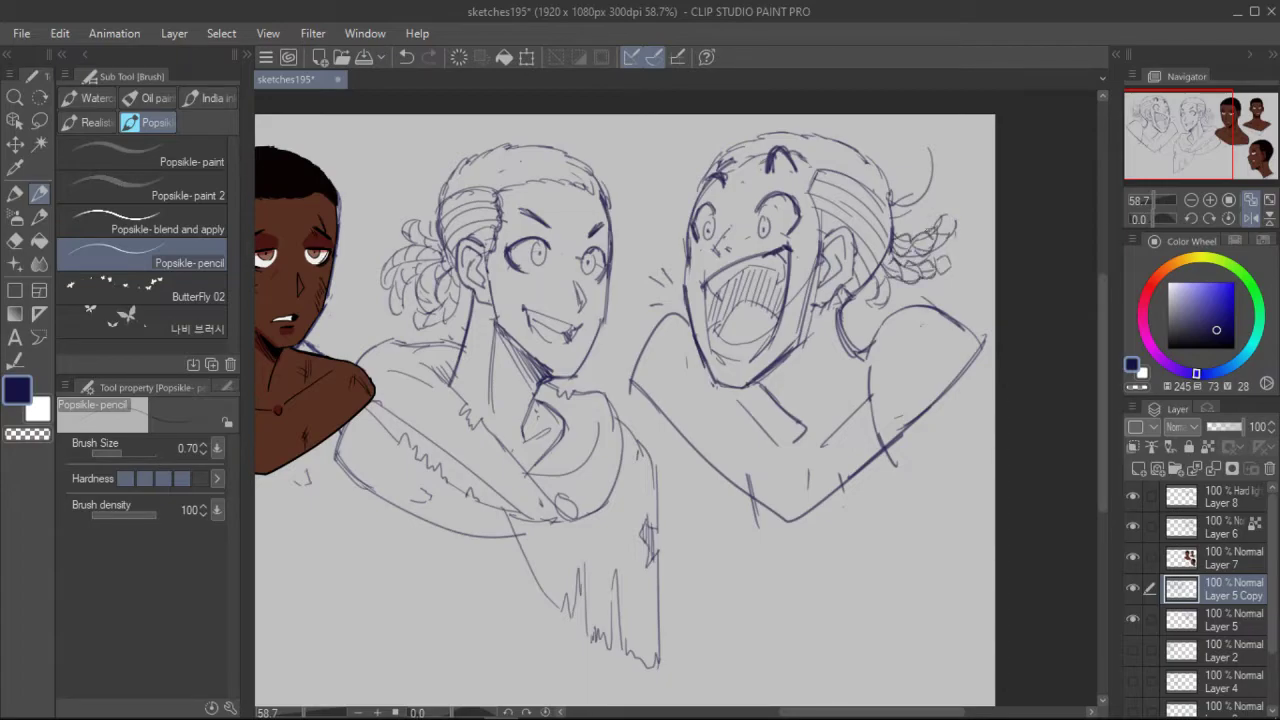
pyautogui.press('h')
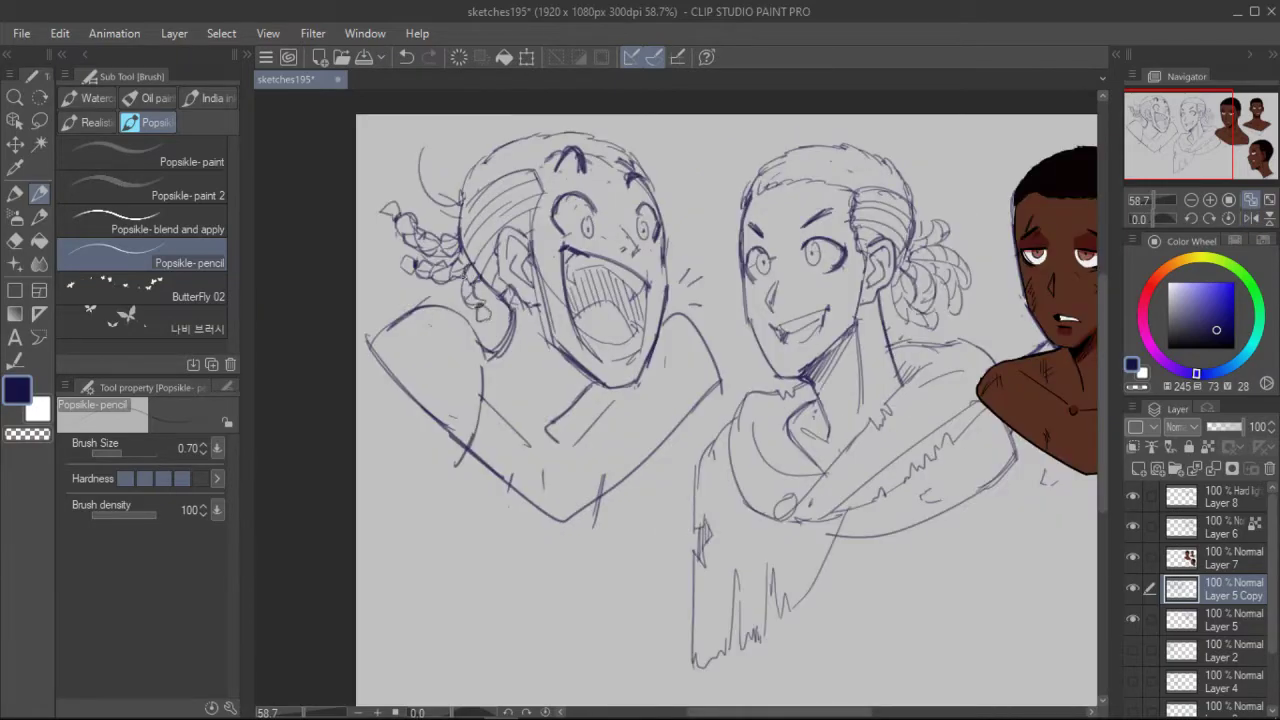
pyautogui.click(1250, 219)
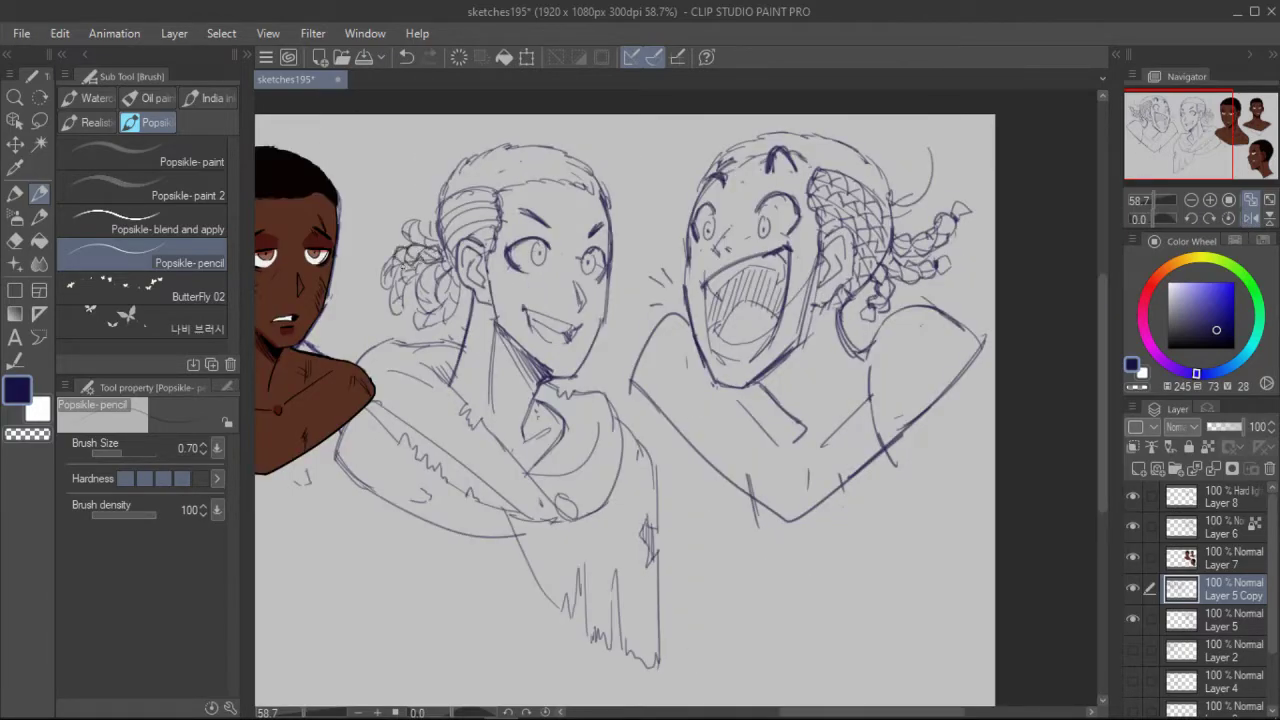
# Rework the smiling figure's tied-back and side hair into linked braids, and add an upper braid to the open-mouthed figure.
pyautogui.moveTo(396, 262); pyautogui.dragTo(390, 274)
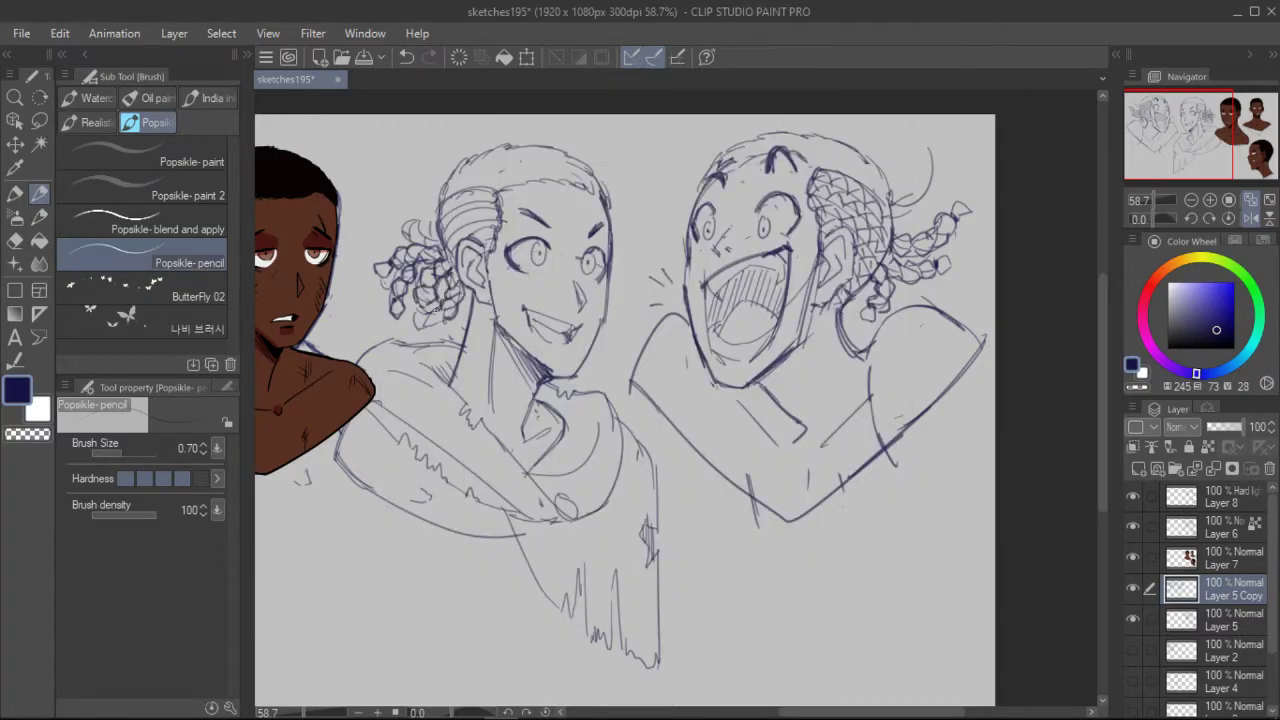
pyautogui.moveTo(436, 309); pyautogui.dragTo(429, 326)
pyautogui.press('h')
pyautogui.moveTo(451, 221); pyautogui.dragTo(425, 203)
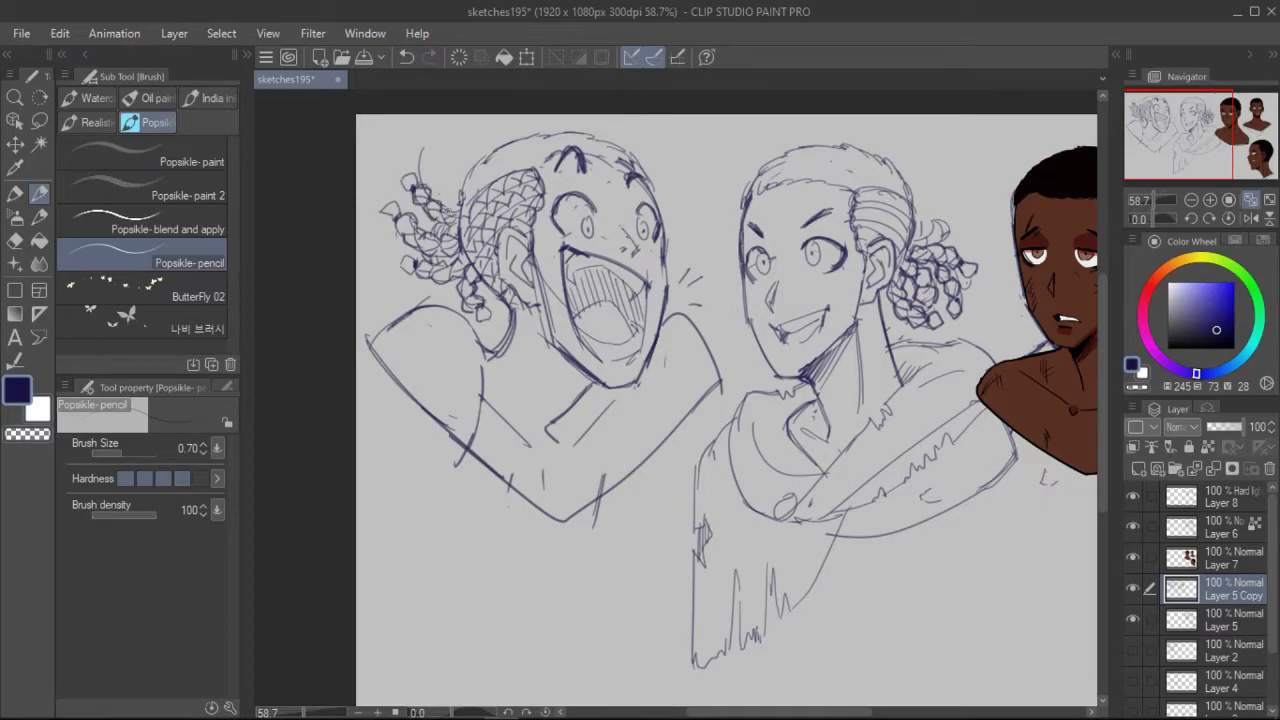
pyautogui.press('h')
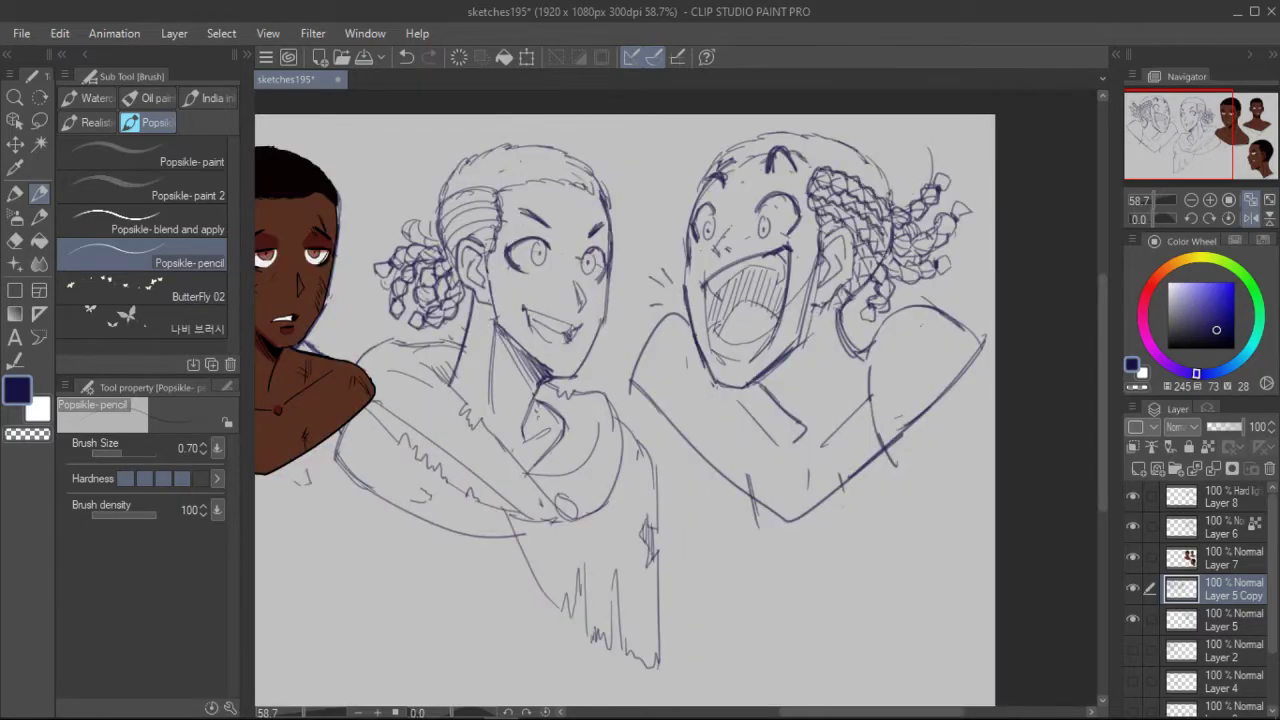
pyautogui.moveTo(448, 210); pyautogui.dragTo(462, 198)
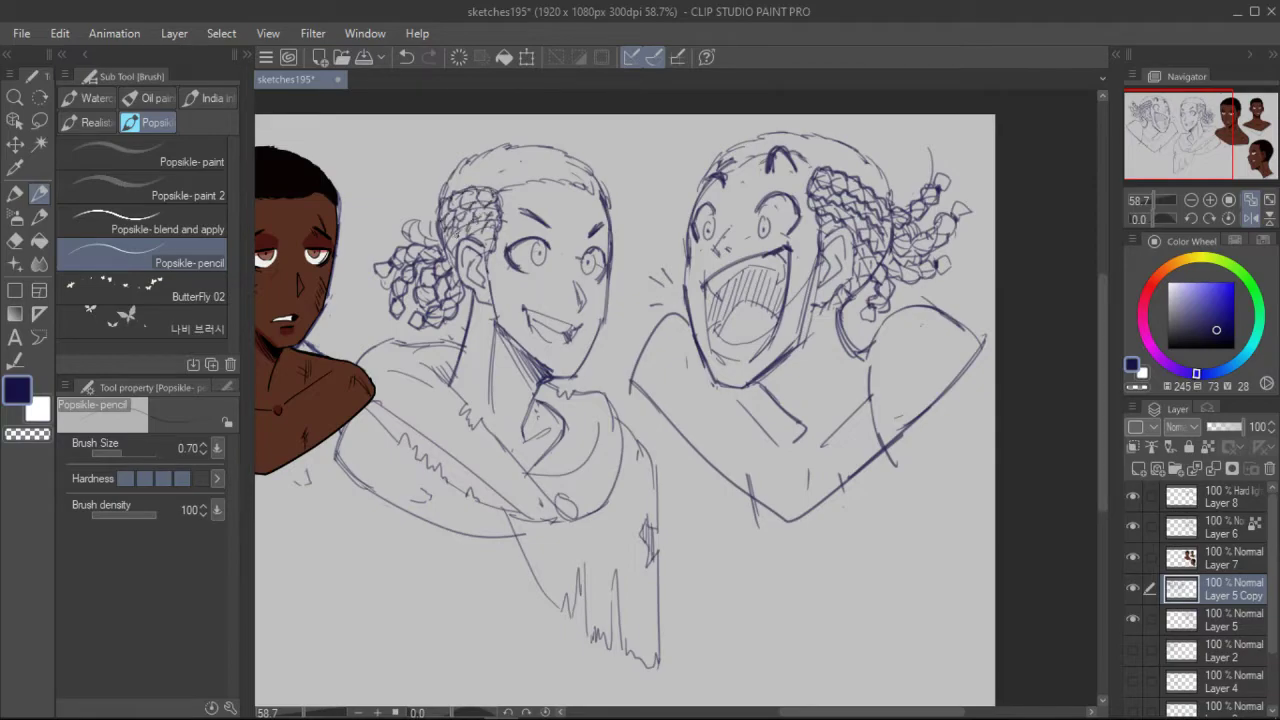
# Roughen the top hair outline of the open-mouthed head with short strokes and clean up its front edge with the eraser.
pyautogui.click(1251, 218)
pyautogui.moveTo(1153, 201); pyautogui.dragTo(1153, 201)
pyautogui.click(1251, 200)
pyautogui.click(1251, 218)
pyautogui.click(1251, 218)
pyautogui.click(1251, 218)
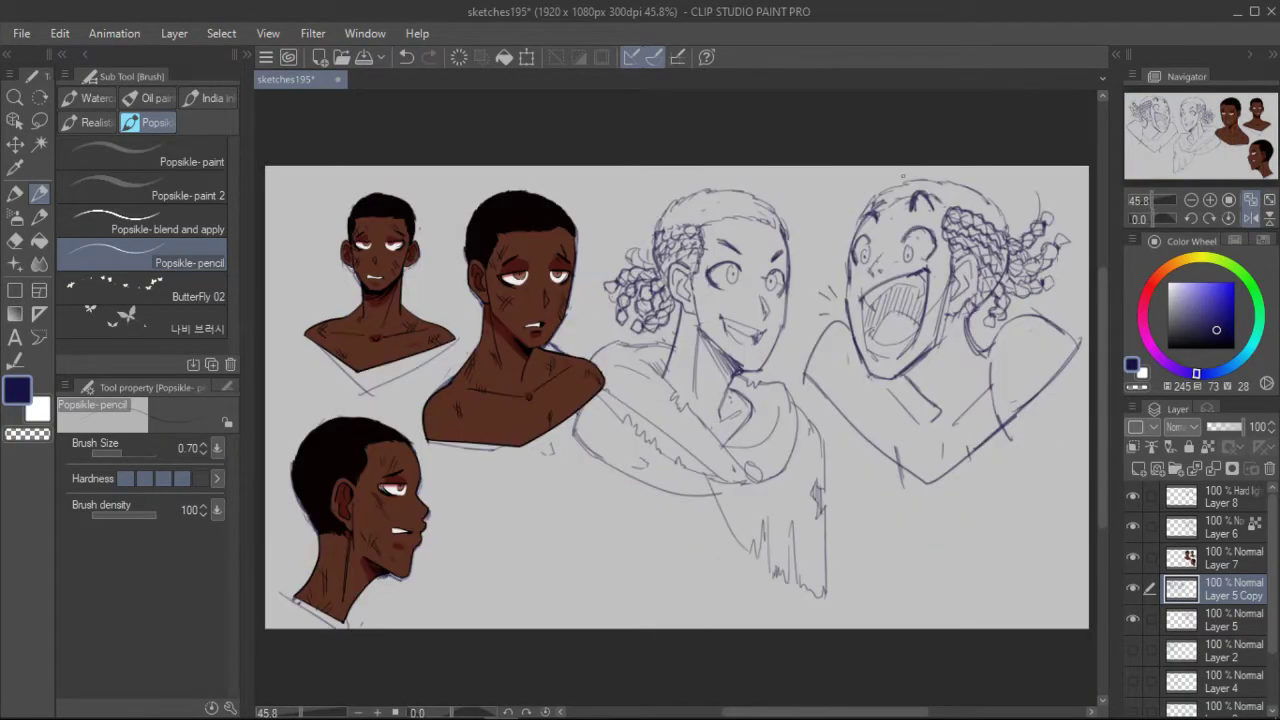
pyautogui.moveTo(878, 190); pyautogui.dragTo(934, 181)
pyautogui.moveTo(884, 190)
pyautogui.mouseDown()
pyautogui.moveTo(980, 186)
pyautogui.moveTo(1005, 220)
pyautogui.mouseUp()
pyautogui.moveTo(980, 200)
pyautogui.mouseDown()
pyautogui.moveTo(1000, 218)
pyautogui.moveTo(990, 222)
pyautogui.mouseUp()
pyautogui.moveTo(886, 200); pyautogui.dragTo(863, 205)
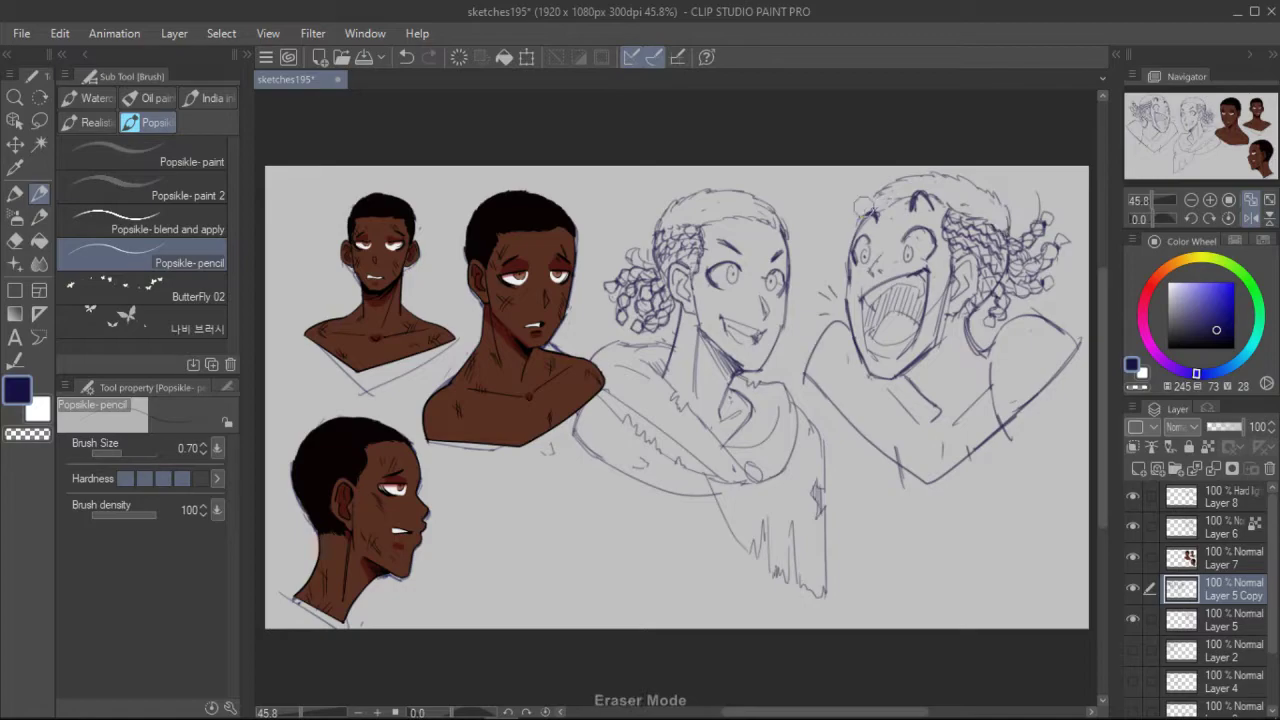
# Sketch a cloak collar hanging over the open-mouthed figure's chest, joined by a round clasp.
pyautogui.click(1156, 201)
pyautogui.moveTo(1196, 136); pyautogui.dragTo(1180, 135)
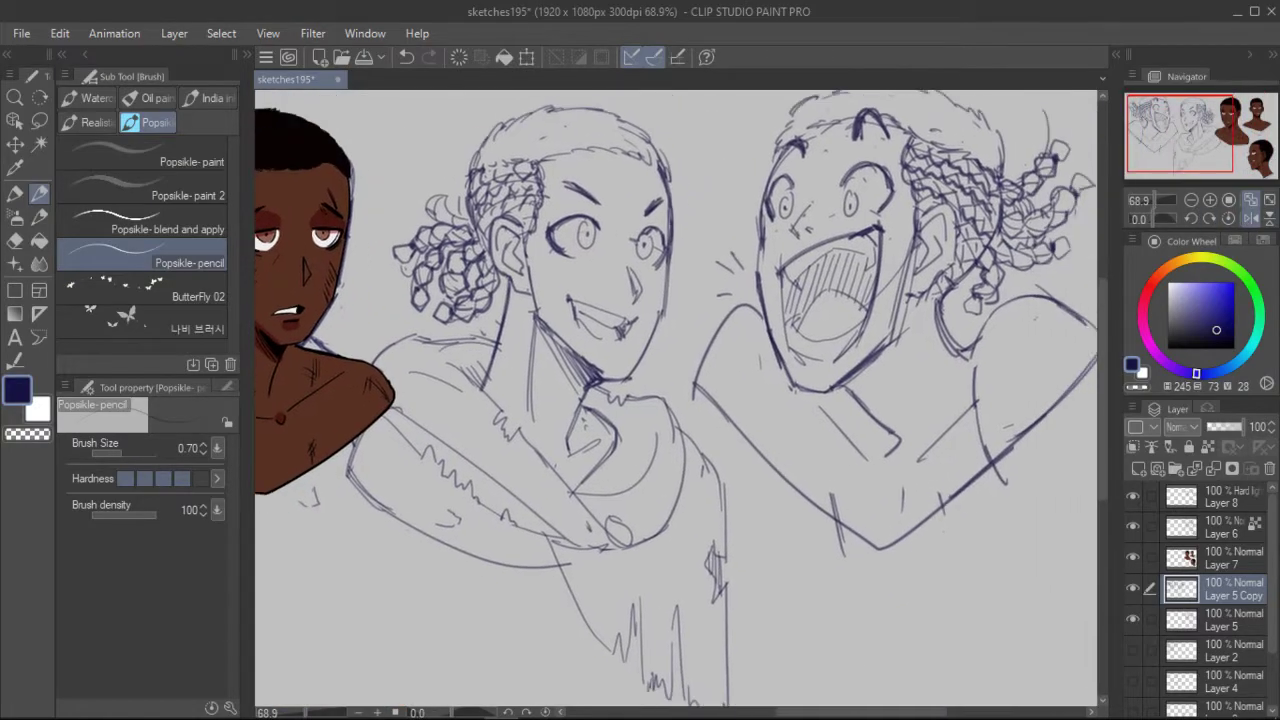
pyautogui.press('h')
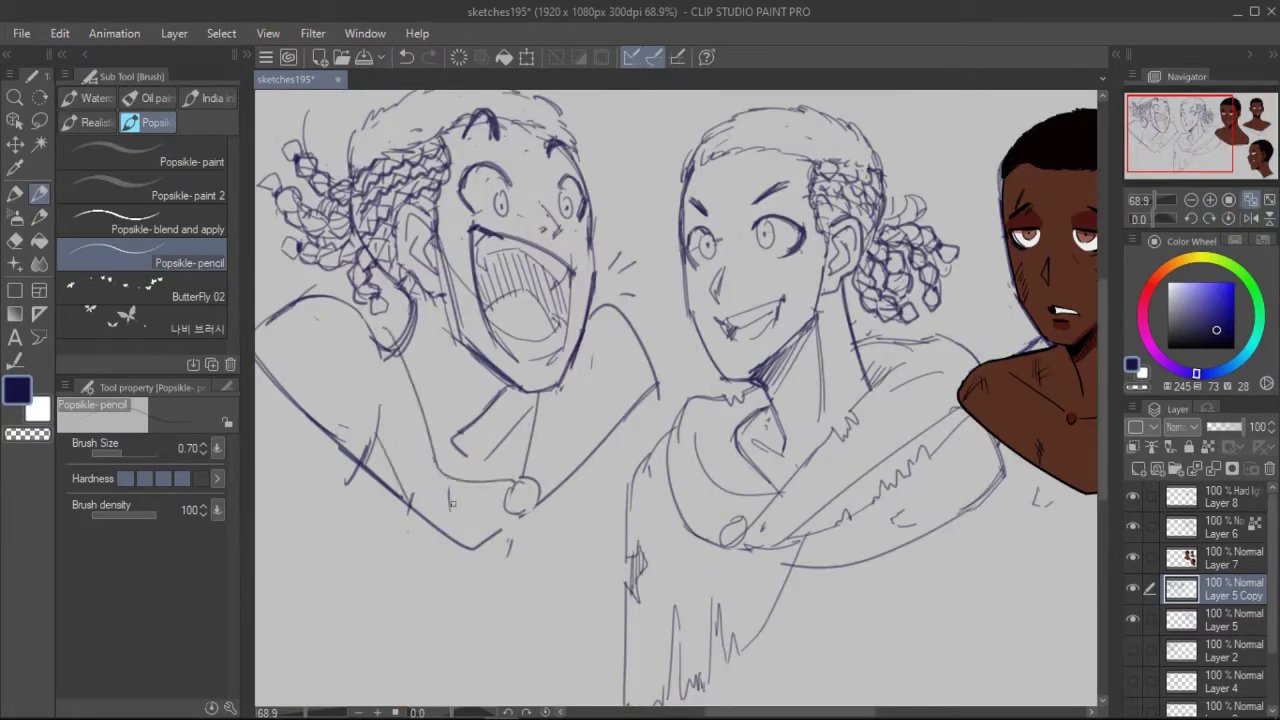
pyautogui.moveTo(398, 481); pyautogui.dragTo(510, 510)
pyautogui.moveTo(606, 325); pyautogui.dragTo(536, 486)
pyautogui.moveTo(658, 368); pyautogui.dragTo(562, 470)
pyautogui.moveTo(606, 318); pyautogui.dragTo(634, 341)
# Draw the cloak's folded cloth over the open-mouthed figure's shoulders.
pyautogui.click(1153, 199)
pyautogui.moveTo(560, 394)
pyautogui.mouseDown()
pyautogui.moveTo(555, 448)
pyautogui.moveTo(567, 450)
pyautogui.mouseUp()
pyautogui.moveTo(473, 350); pyautogui.dragTo(458, 368)
pyautogui.moveTo(397, 311)
pyautogui.mouseDown()
pyautogui.moveTo(430, 309)
pyautogui.moveTo(455, 368)
pyautogui.mouseUp()
pyautogui.moveTo(364, 344); pyautogui.dragTo(397, 315)
pyautogui.moveTo(366, 349)
pyautogui.mouseDown()
pyautogui.moveTo(454, 376)
pyautogui.moveTo(462, 440)
pyautogui.mouseUp()
pyautogui.click(1152, 199)
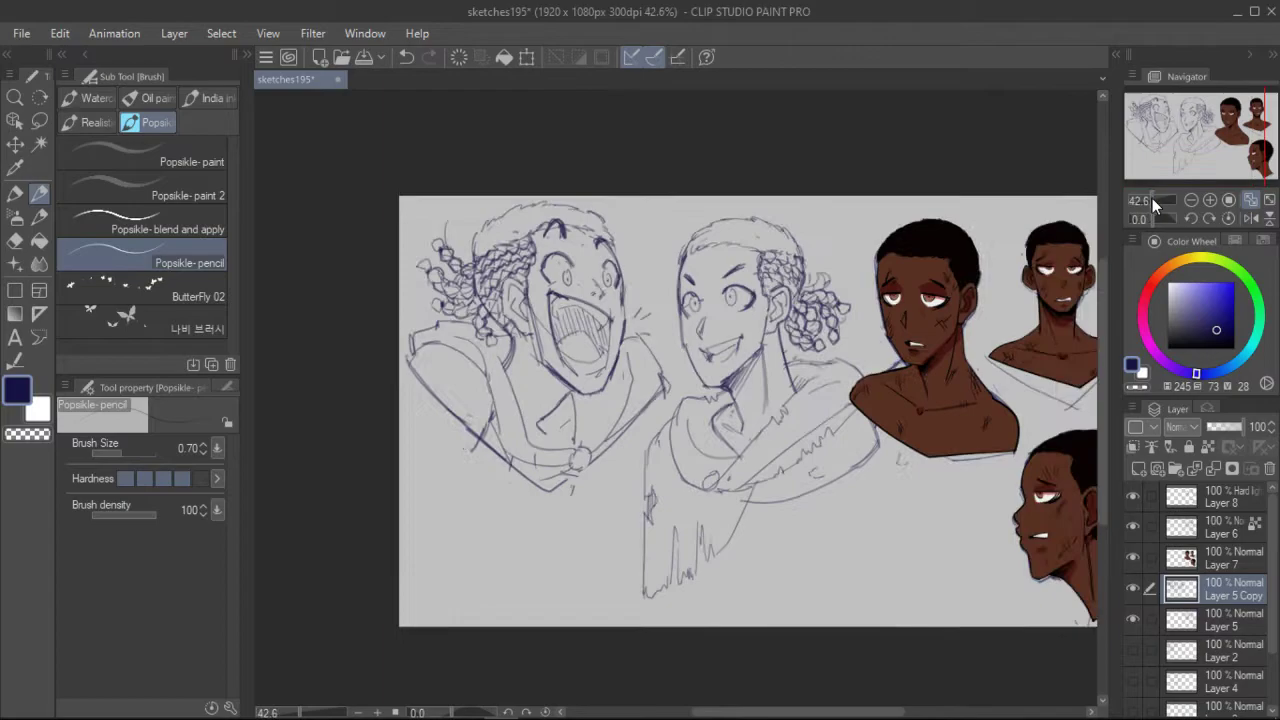
# Refine the cloak's lower front edge around the clasp and clean up the old chest lines beneath it.
pyautogui.click(1251, 218)
pyautogui.click(1251, 218)
pyautogui.moveTo(575, 456); pyautogui.dragTo(512, 478)
pyautogui.moveTo(526, 473); pyautogui.dragTo(598, 448)
pyautogui.moveTo(578, 414); pyautogui.dragTo(548, 448)
pyautogui.moveTo(457, 398); pyautogui.dragTo(448, 418)
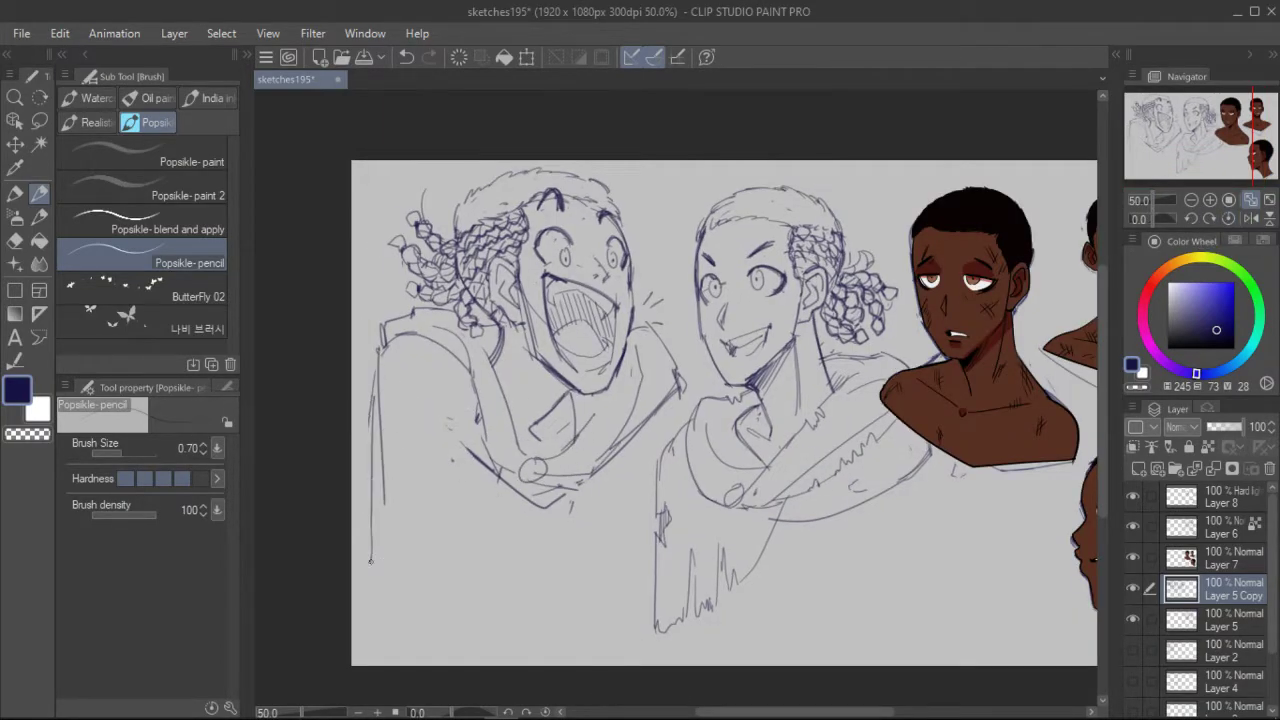
# Draw the cloak's ragged hem below the clasp with jagged rips, erasing overlapping lines, and add a tear along its outer edge.
pyautogui.moveTo(376, 566); pyautogui.dragTo(540, 478)
pyautogui.press('e')
pyautogui.moveTo(520, 492)
pyautogui.mouseDown()
pyautogui.moveTo(456, 430)
pyautogui.moveTo(474, 446)
pyautogui.mouseUp()
pyautogui.press('e')
pyautogui.moveTo(494, 484)
pyautogui.mouseDown()
pyautogui.moveTo(490, 542)
pyautogui.moveTo(462, 563)
pyautogui.mouseUp()
pyautogui.press('e')
pyautogui.press('e')
pyautogui.moveTo(493, 484)
pyautogui.mouseDown()
pyautogui.moveTo(450, 552)
pyautogui.moveTo(413, 569)
pyautogui.moveTo(447, 566)
pyautogui.mouseUp()
pyautogui.moveTo(508, 510)
pyautogui.mouseDown()
pyautogui.moveTo(470, 566)
pyautogui.moveTo(494, 550)
pyautogui.mouseUp()
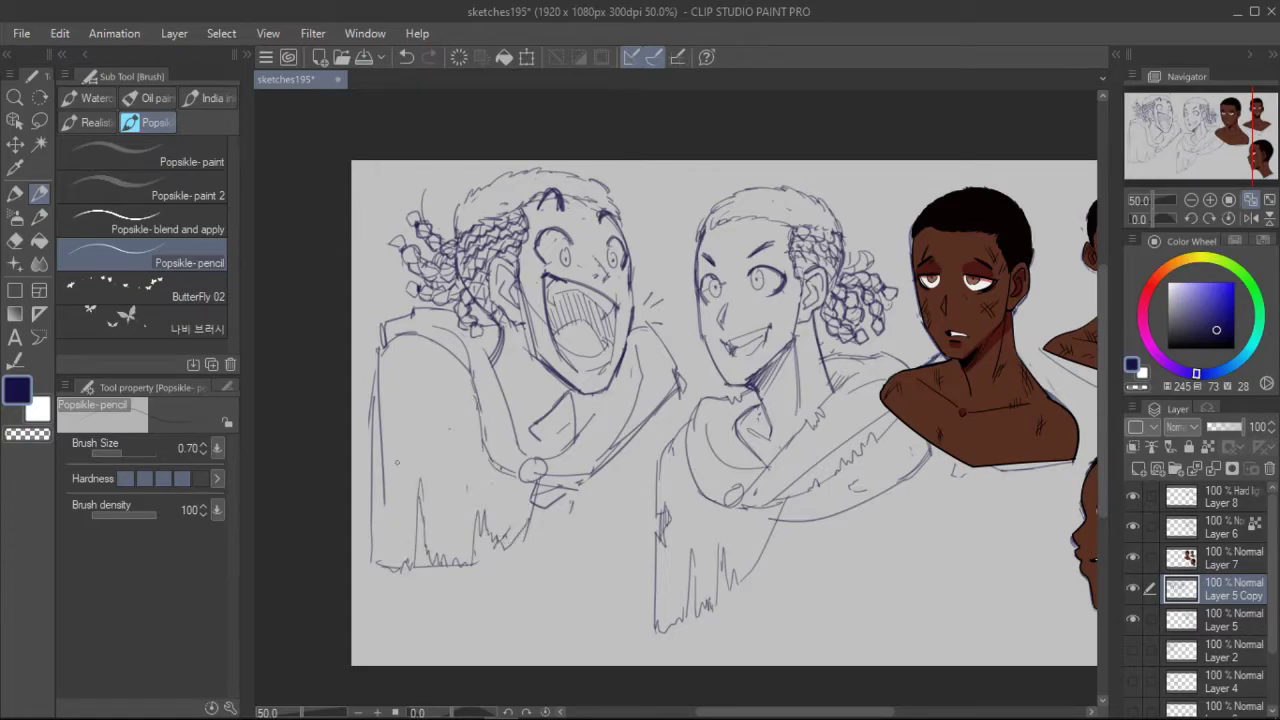
pyautogui.moveTo(382, 458); pyautogui.dragTo(377, 485)
# Replace the short emphasis lines beside the open-mouthed face with pointed triangular marks and save the file.
pyautogui.press('h')
pyautogui.press('e')
pyautogui.moveTo(706, 296); pyautogui.dragTo(691, 312)
pyautogui.press('e')
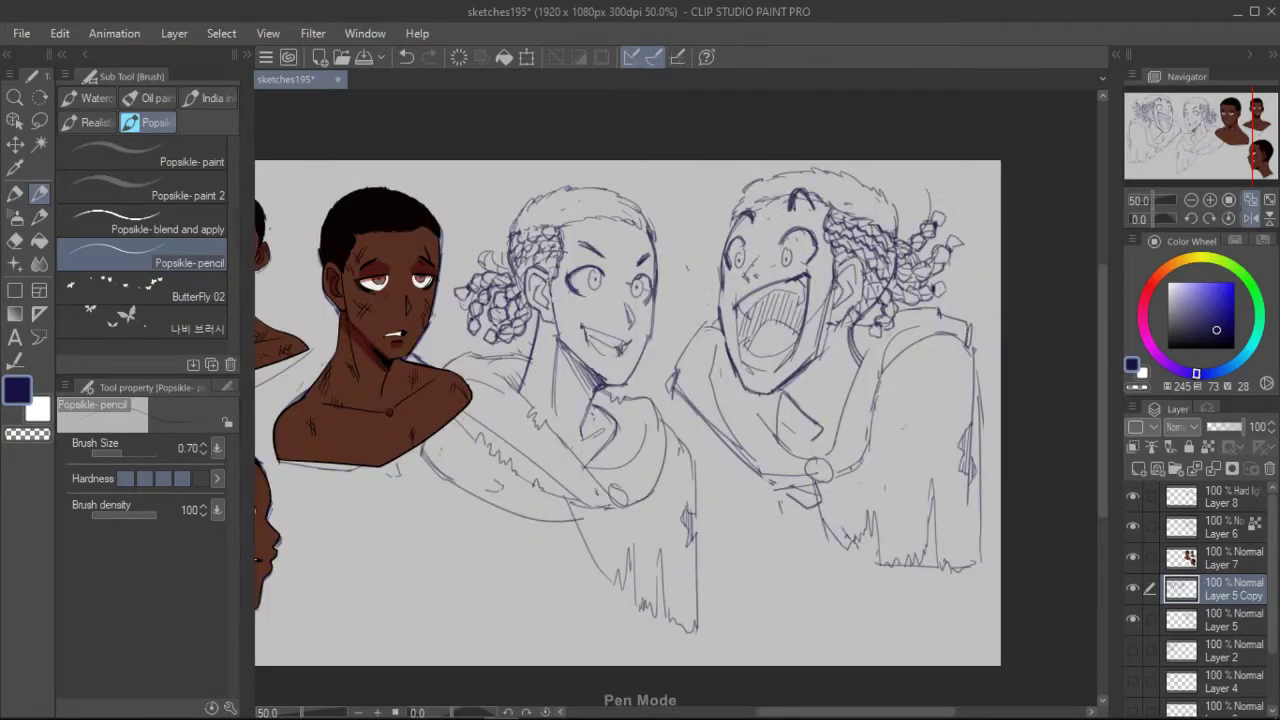
pyautogui.hotkey('ctrl', 'z')
pyautogui.moveTo(694, 246)
pyautogui.mouseDown()
pyautogui.moveTo(705, 286)
pyautogui.moveTo(678, 326)
pyautogui.mouseUp()
pyautogui.hotkey('ctrl', '0')
pyautogui.click(1251, 218)
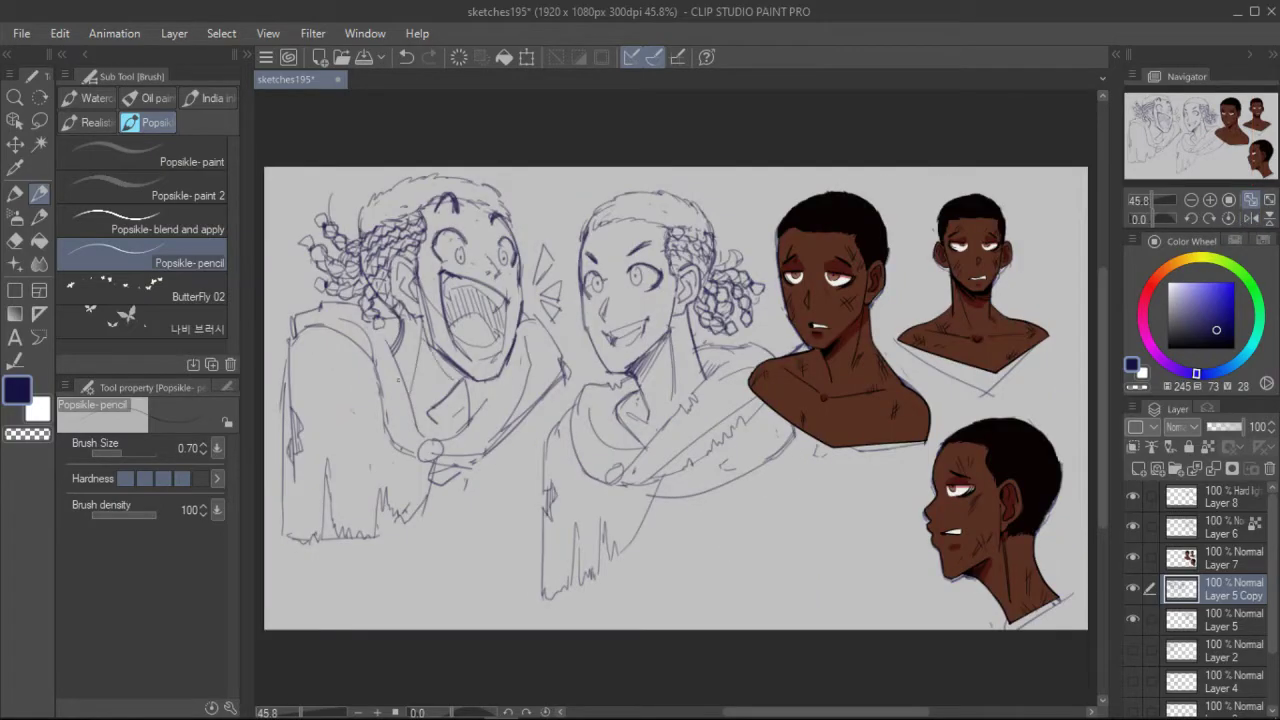
pyautogui.press('h')
pyautogui.press('h')
pyautogui.hotkey('ctrl', 's')
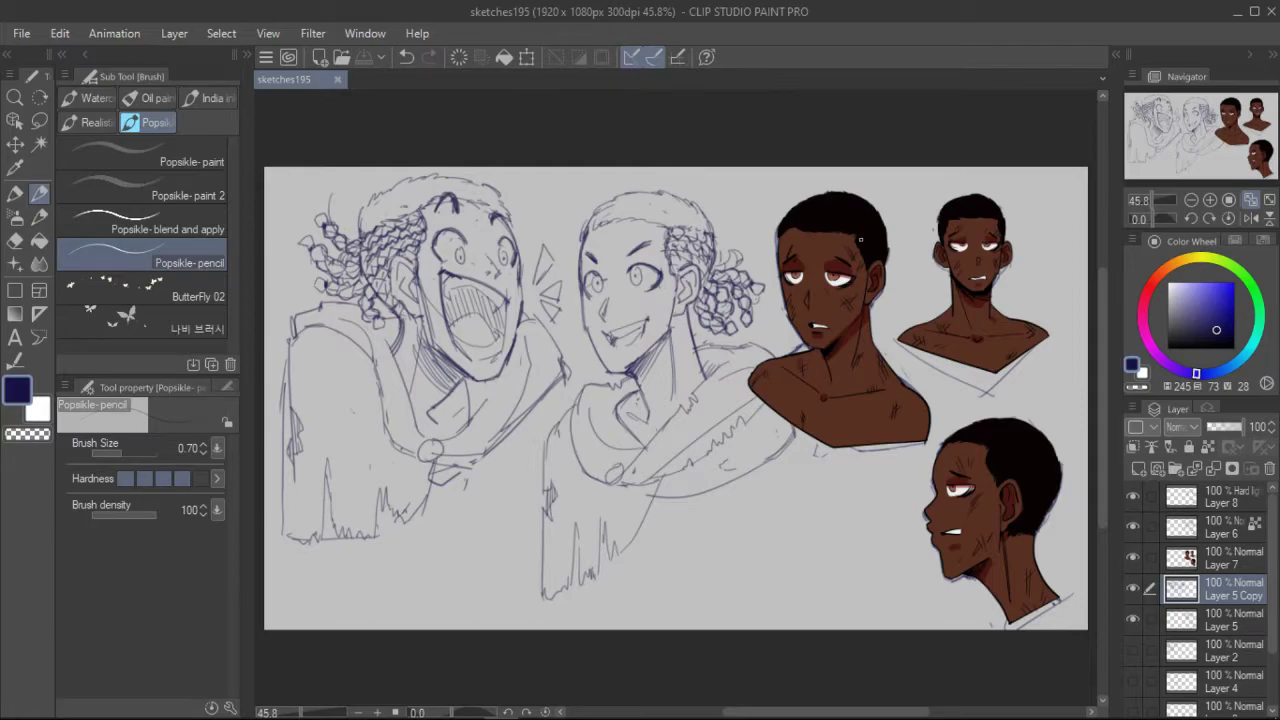
# Nudge the bust sketches slightly away from the canvas corner and group Layer 8 through Layer 5 Copy in a new folder.
pyautogui.moveTo(699, 360); pyautogui.dragTo(705, 366)
pyautogui.click(1190, 497)
pyautogui.click(1174, 469)
pyautogui.click(1190, 525)
pyautogui.keyDown('shift'); pyautogui.click(1192, 618); pyautogui.keyUp('shift')
pyautogui.moveTo(1188, 527); pyautogui.dragTo(1188, 498)
pyautogui.click(1196, 620)
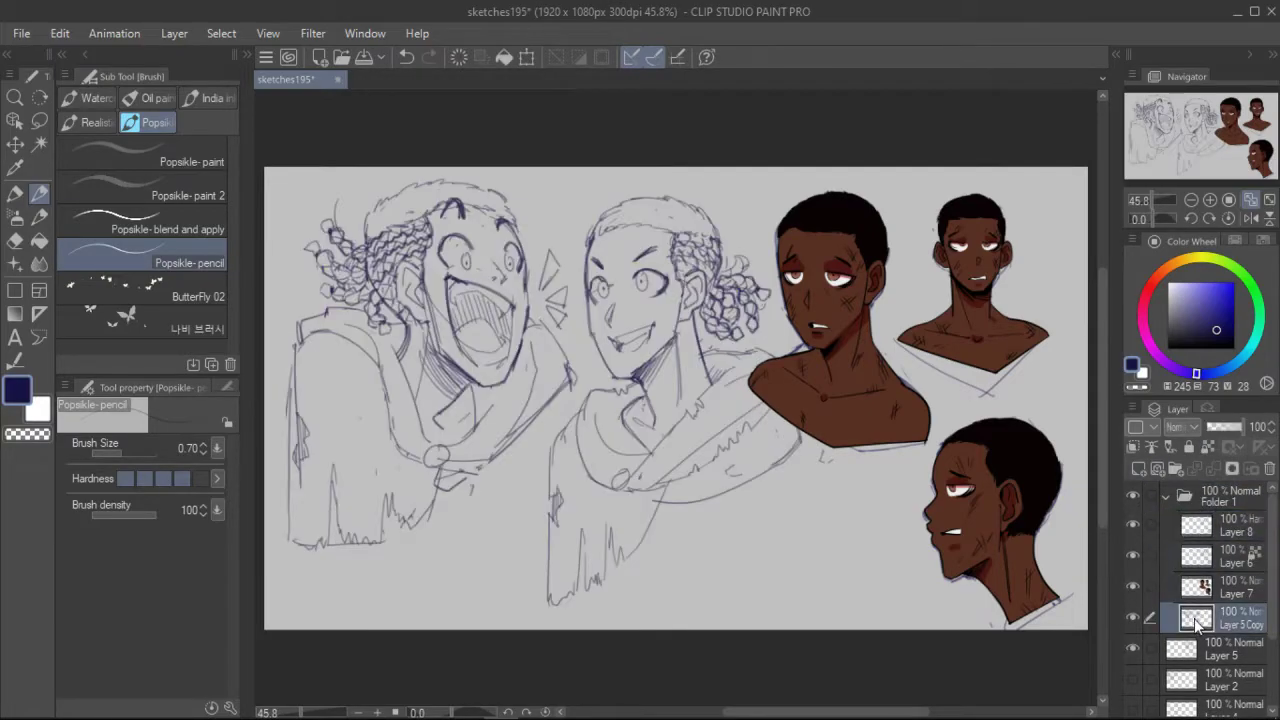
# Take Layer 5 Copy out of Folder 1 and move Layer 5 into the folder.
pyautogui.moveTo(1195, 620); pyautogui.dragTo(1189, 641)
pyautogui.moveTo(1187, 653); pyautogui.dragTo(1182, 599)
pyautogui.click(1133, 497)
pyautogui.click(1166, 497)
pyautogui.moveTo(1172, 528)
pyautogui.mouseDown()
pyautogui.moveTo(1193, 492)
pyautogui.moveTo(1196, 531)
pyautogui.mouseUp()
pyautogui.click(1166, 497)
# Move Layer 5 Copy above Folder 1, then collapse and hide the folder.
pyautogui.click(1133, 526)
pyautogui.click(1197, 556)
pyautogui.click(1134, 648)
pyautogui.click(1134, 648)
pyautogui.moveTo(1194, 648); pyautogui.dragTo(1190, 489)
pyautogui.click(1166, 527)
pyautogui.click(1134, 525)
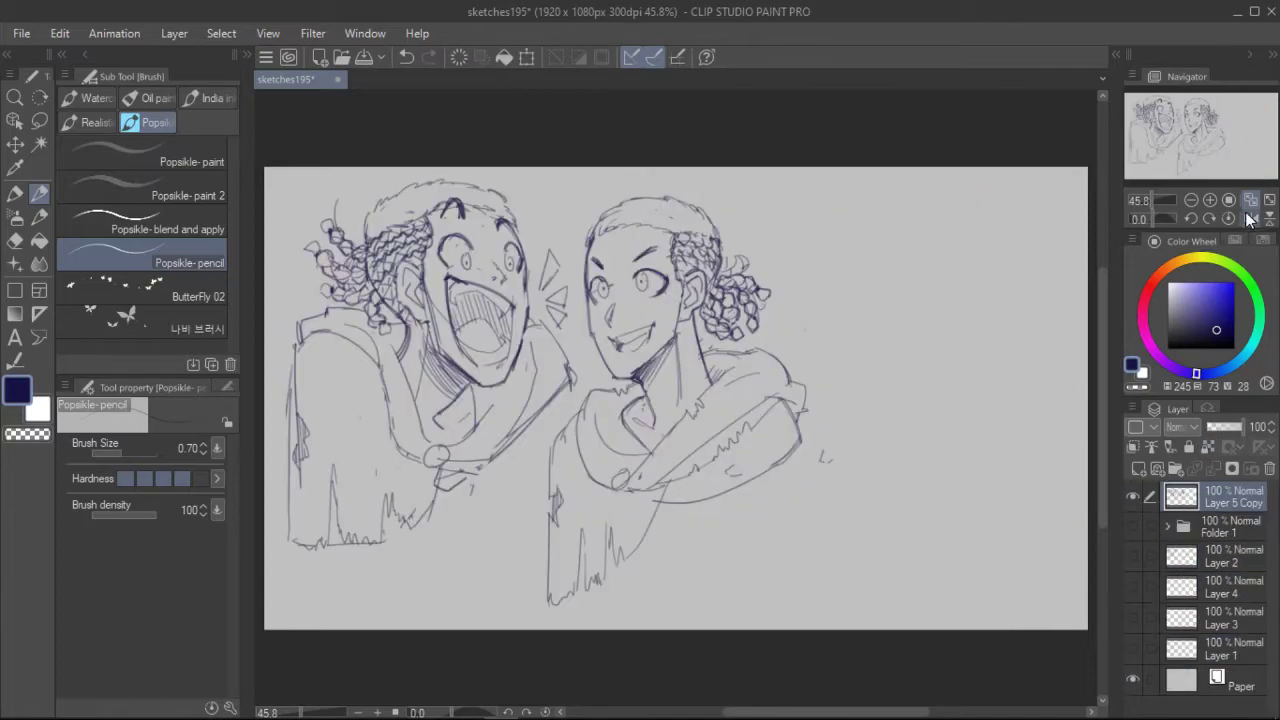
# Add a new raster layer above the sketch and lower Layer 5 Copy's opacity to 44%.
pyautogui.click(1142, 469)
pyautogui.click(1220, 527)
pyautogui.click(1222, 427)
# Set the drawing colour to black and choose the G-pen for inking on Layer 9.
pyautogui.click(1168, 348)
pyautogui.scroll(5, 634, 308)
pyautogui.click(15, 194)
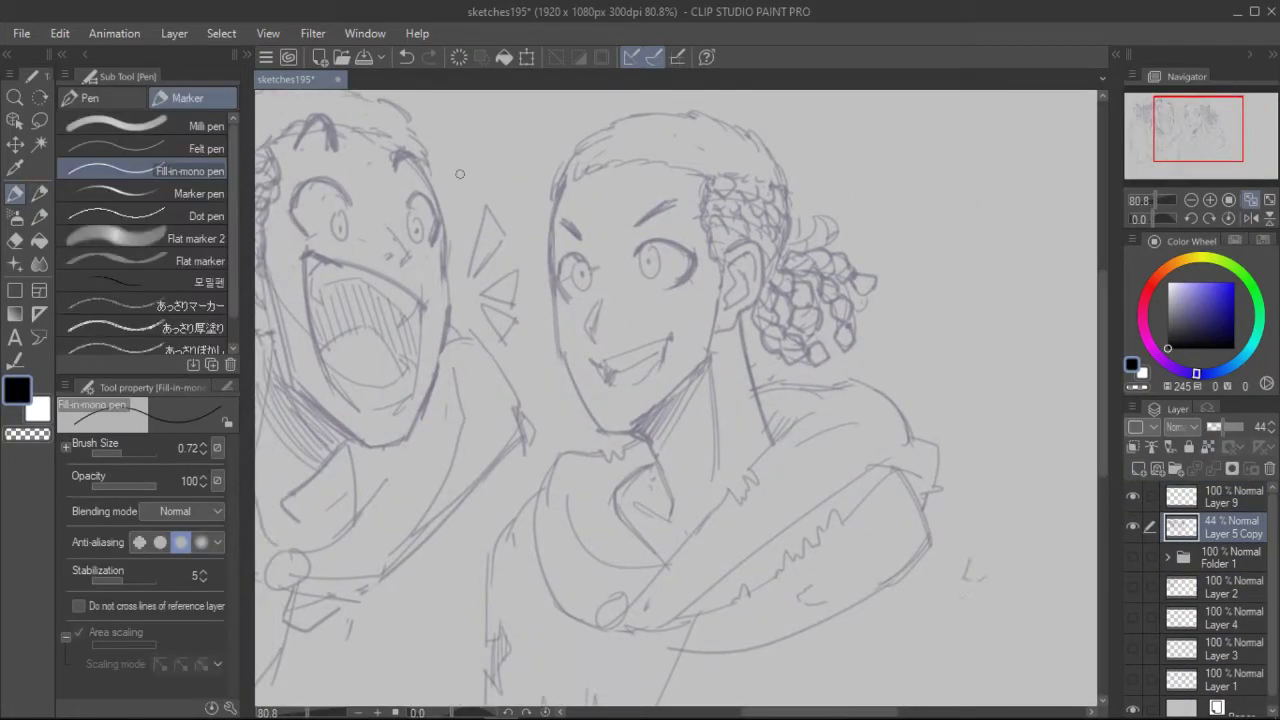
pyautogui.moveTo(552, 224); pyautogui.dragTo(555, 318)
pyautogui.hotkey('ctrl', 'z')
pyautogui.click(1220, 497)
pyautogui.click(100, 98)
# Ink the smiling figure's face contour from the far temple around the chin to the ear.
pyautogui.moveTo(549, 236); pyautogui.dragTo(612, 438)
pyautogui.click(1250, 218)
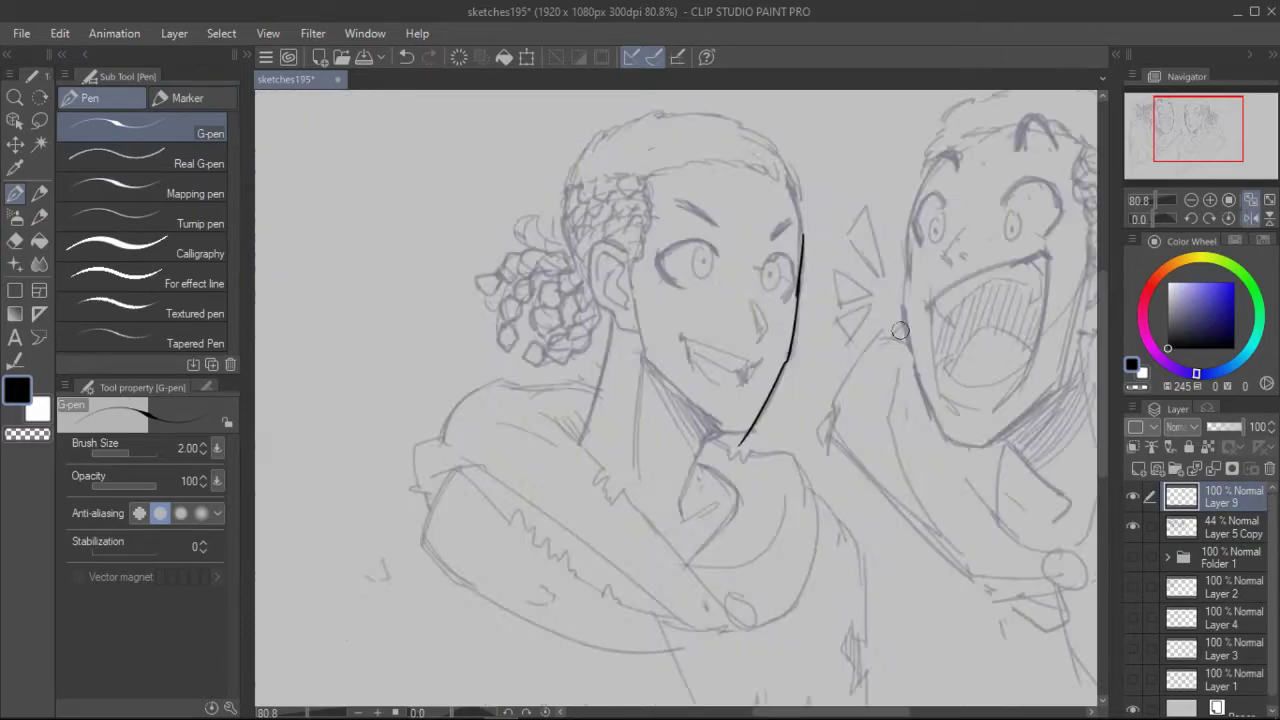
pyautogui.hotkey('ctrl', 'z')
pyautogui.moveTo(802, 240)
pyautogui.mouseDown()
pyautogui.moveTo(780, 384)
pyautogui.moveTo(722, 432)
pyautogui.moveTo(632, 295)
pyautogui.mouseUp()
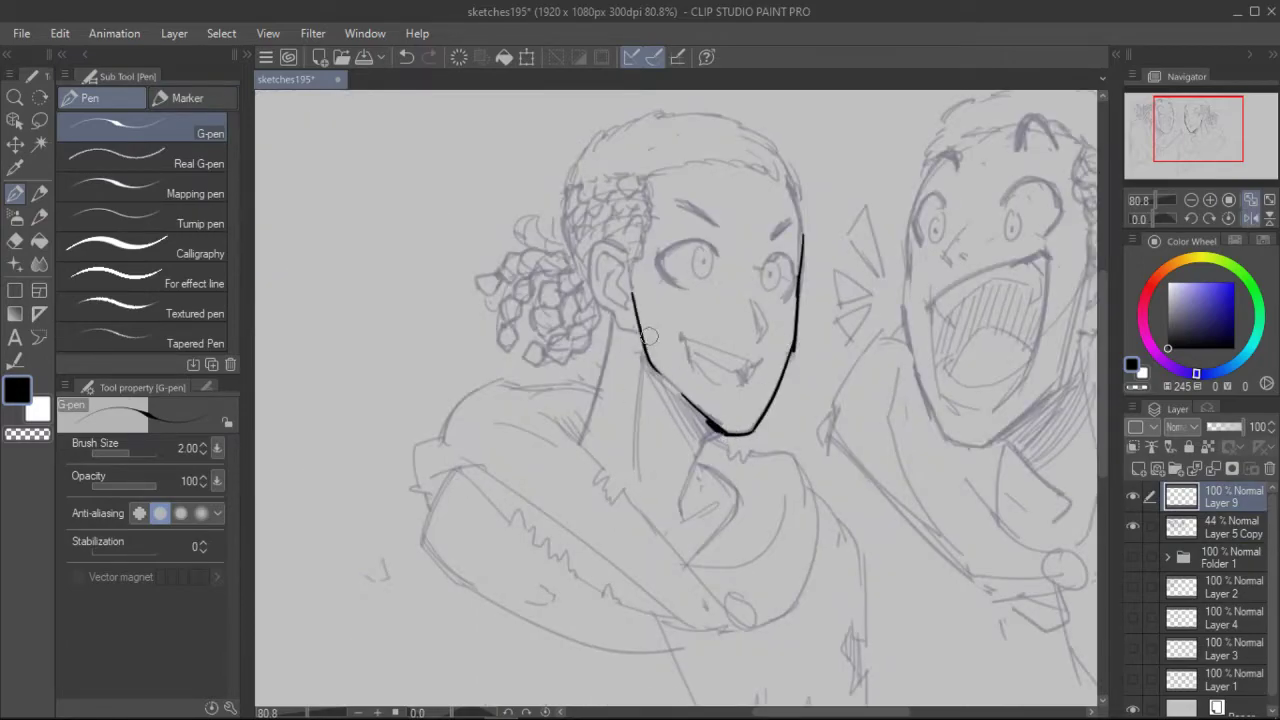
pyautogui.moveTo(626, 246)
pyautogui.mouseDown()
pyautogui.moveTo(620, 312)
pyautogui.moveTo(634, 297)
pyautogui.mouseUp()
# Ink the smiling figure's jagged hairline and the outline of the short hair on top.
pyautogui.moveTo(649, 214)
pyautogui.mouseDown()
pyautogui.moveTo(617, 178)
pyautogui.moveTo(702, 108)
pyautogui.moveTo(800, 200)
pyautogui.mouseUp()
pyautogui.moveTo(648, 176)
pyautogui.mouseDown()
pyautogui.moveTo(795, 193)
pyautogui.moveTo(803, 246)
pyautogui.mouseUp()
pyautogui.scroll(-1, 690, 260)
pyautogui.hotkey('ctrl', 'z')
# Ink the smiling figure's ear and both eyes with their irises.
pyautogui.moveTo(572, 215); pyautogui.dragTo(614, 216)
pyautogui.moveTo(567, 218); pyautogui.dragTo(577, 239)
pyautogui.hotkey('ctrl', 'z')
pyautogui.moveTo(663, 222); pyautogui.dragTo(665, 226)
pyautogui.click(661, 234)
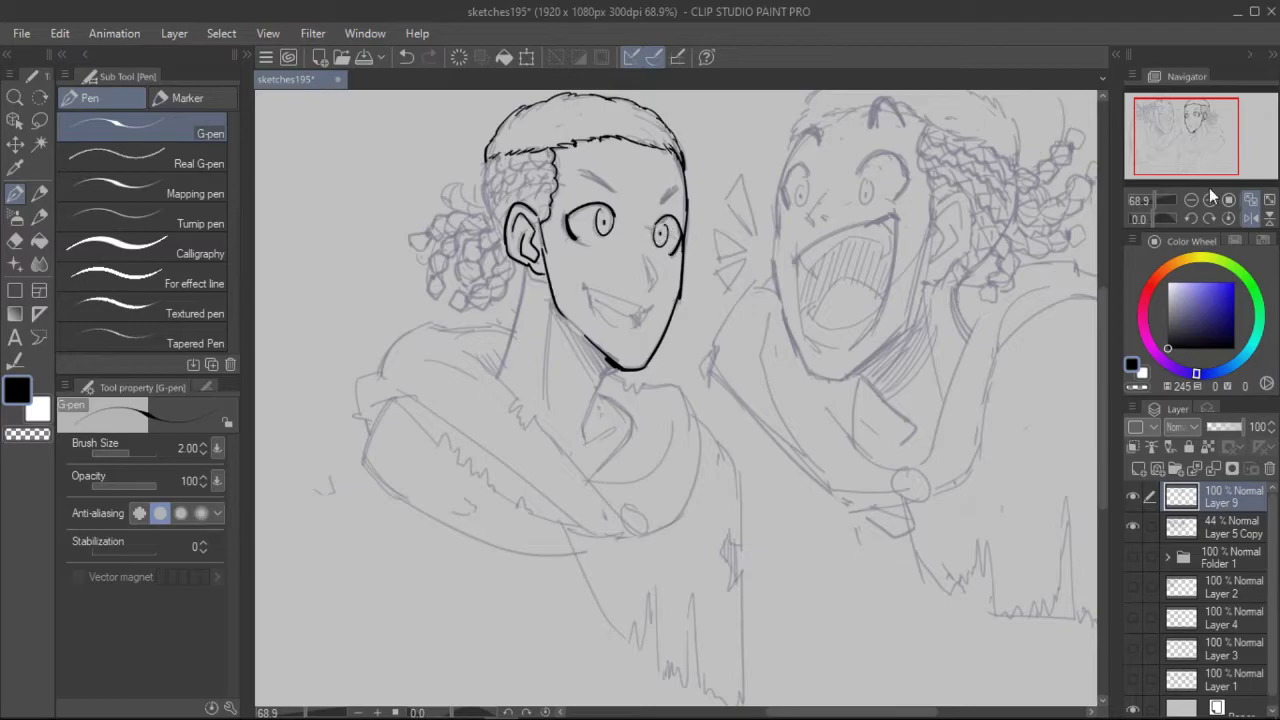
# Ink the smiling figure's eyebrows, nose and open grin, filling the mouth's far corner solid black.
pyautogui.click(1250, 218)
pyautogui.moveTo(738, 191); pyautogui.dragTo(765, 177)
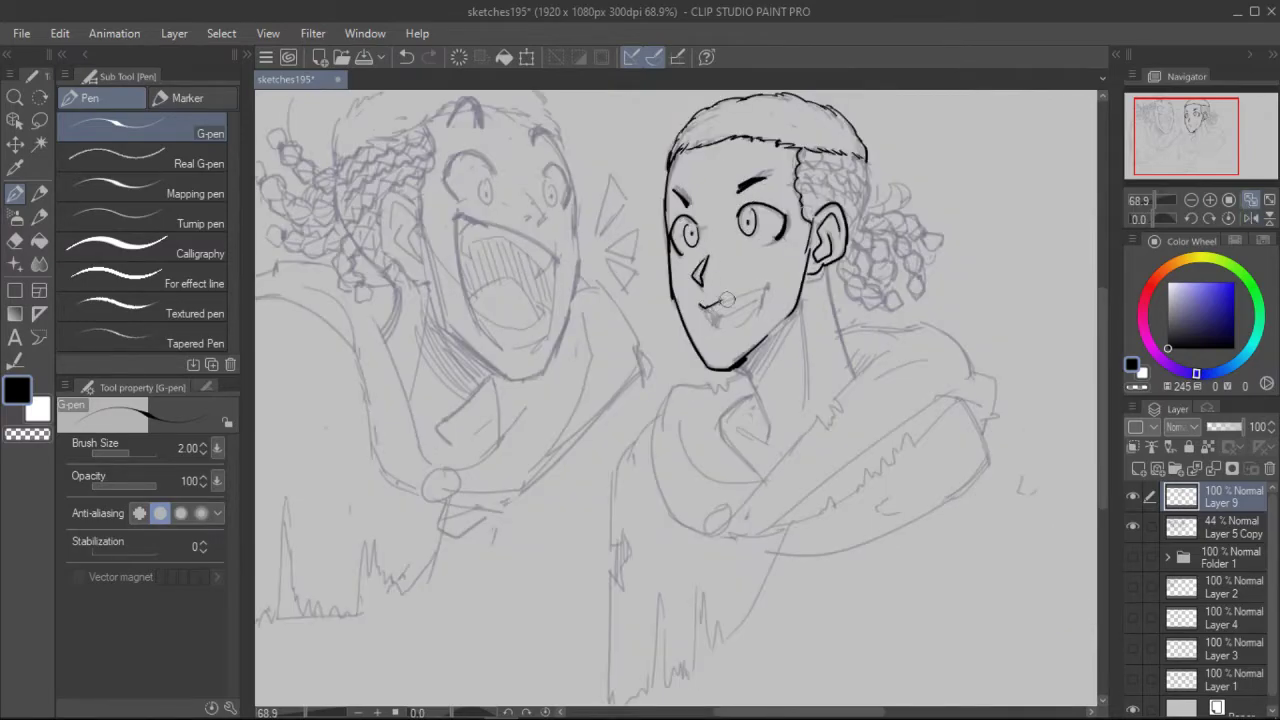
pyautogui.moveTo(727, 299)
pyautogui.mouseDown()
pyautogui.moveTo(769, 286)
pyautogui.moveTo(760, 304)
pyautogui.mouseUp()
pyautogui.hotkey('ctrl', 'z')
pyautogui.moveTo(768, 288); pyautogui.dragTo(743, 322)
pyautogui.moveTo(707, 308); pyautogui.dragTo(718, 328)
pyautogui.moveTo(718, 328); pyautogui.dragTo(715, 315)
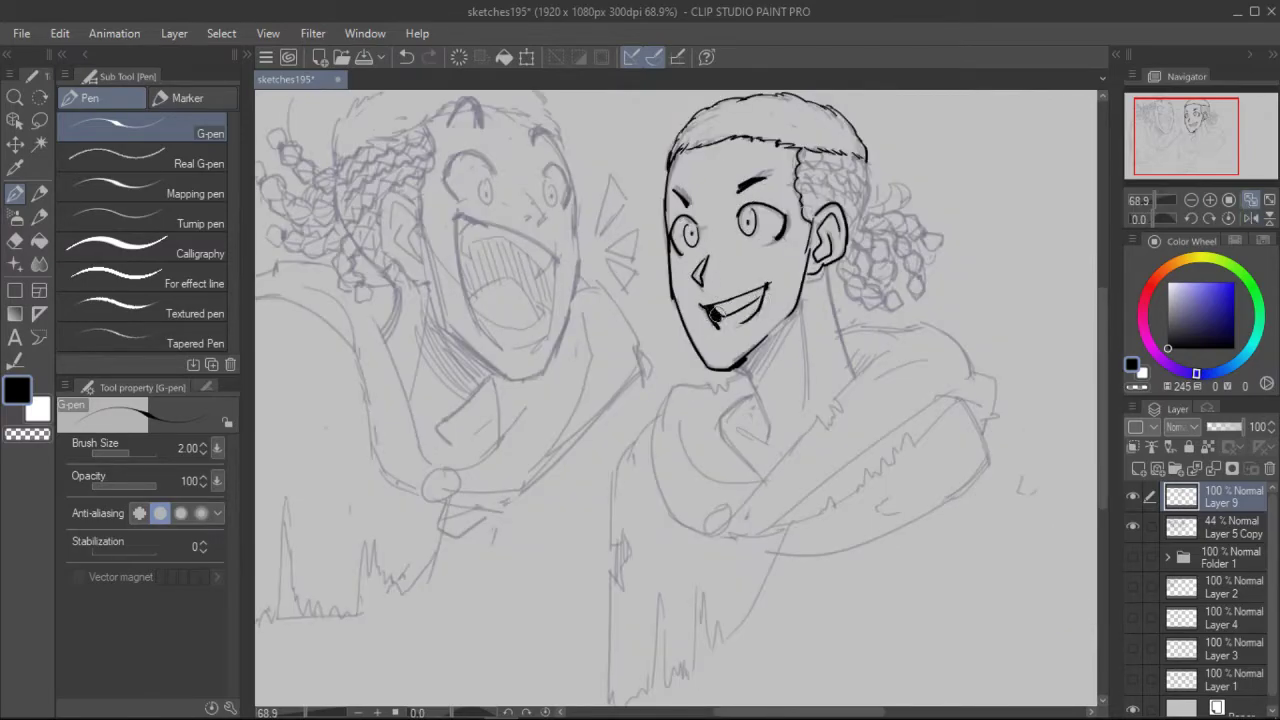
pyautogui.press('h')
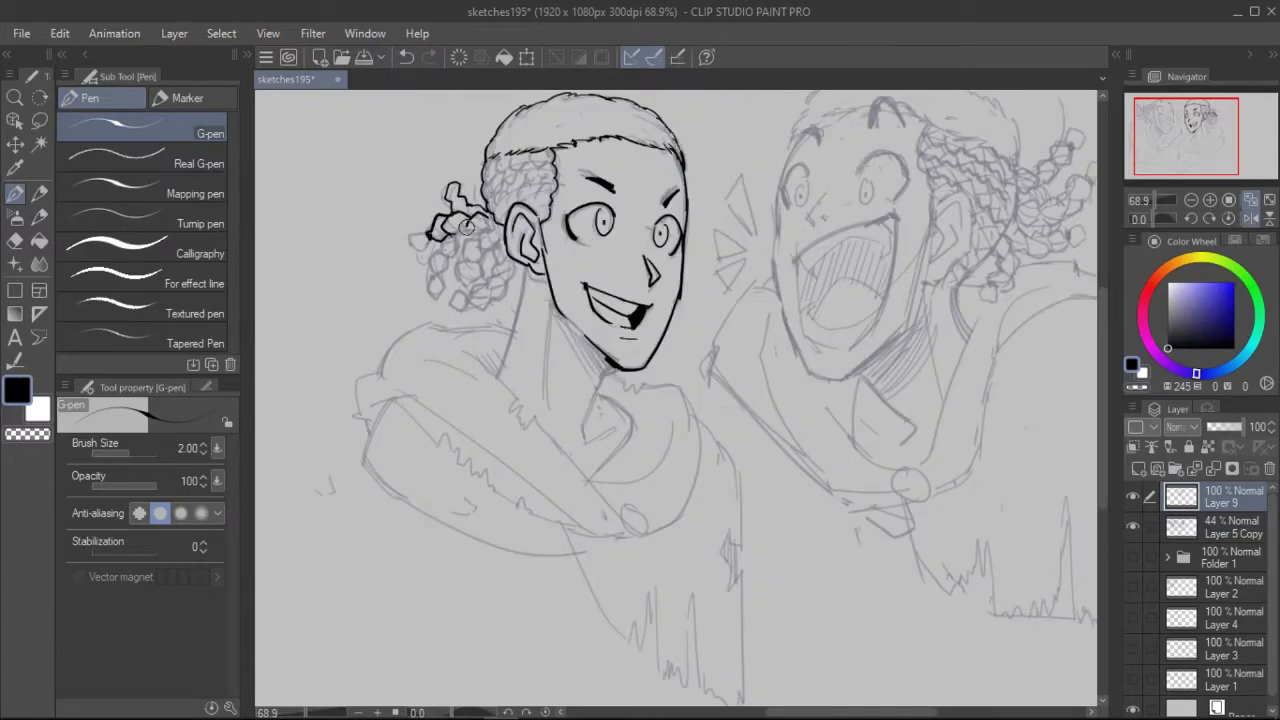
# Ink the smiling figure's tied-back braids and the woven braids on the side of the head.
pyautogui.moveTo(500, 232)
pyautogui.mouseDown()
pyautogui.moveTo(479, 255)
pyautogui.moveTo(476, 288)
pyautogui.mouseUp()
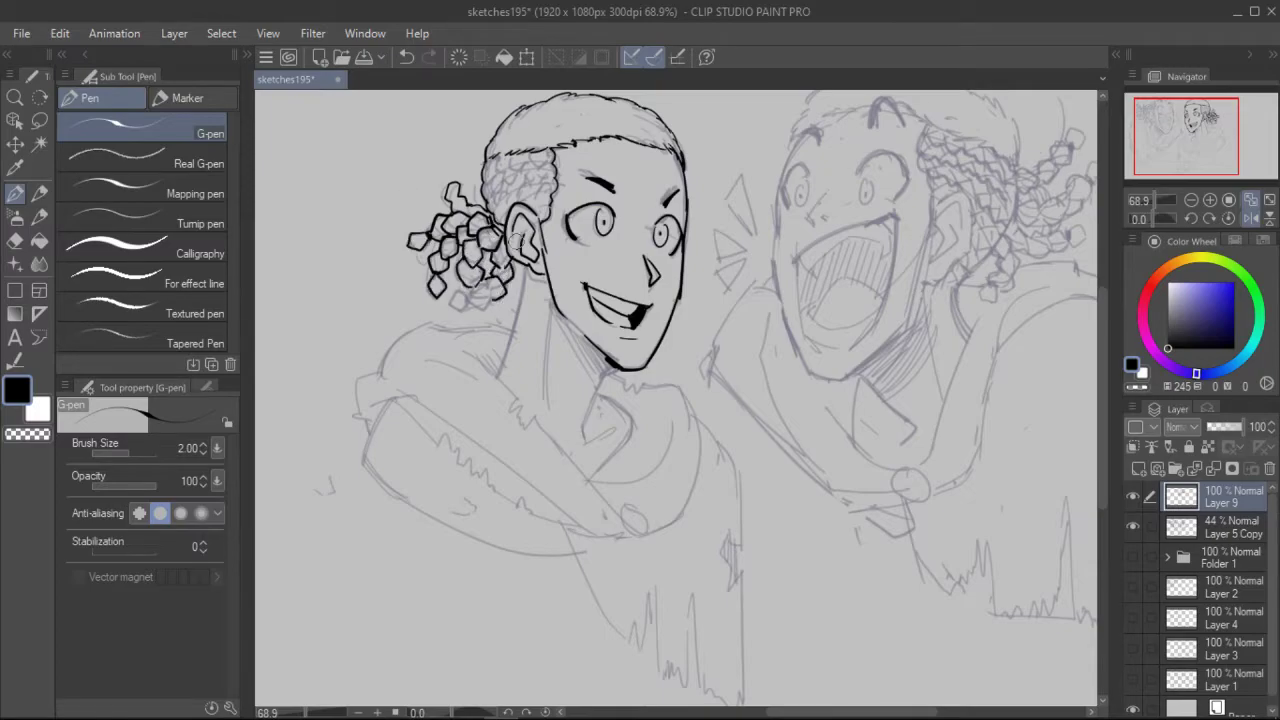
pyautogui.moveTo(470, 290)
pyautogui.mouseDown()
pyautogui.moveTo(486, 302)
pyautogui.moveTo(456, 308)
pyautogui.mouseUp()
pyautogui.moveTo(1154, 201); pyautogui.dragTo(1156, 201)
pyautogui.moveTo(464, 140)
pyautogui.mouseDown()
pyautogui.moveTo(500, 224)
pyautogui.moveTo(542, 212)
pyautogui.mouseUp()
pyautogui.moveTo(540, 210)
pyautogui.mouseDown()
pyautogui.moveTo(515, 205)
pyautogui.moveTo(560, 235)
pyautogui.moveTo(555, 262)
pyautogui.moveTo(543, 200)
pyautogui.mouseUp()
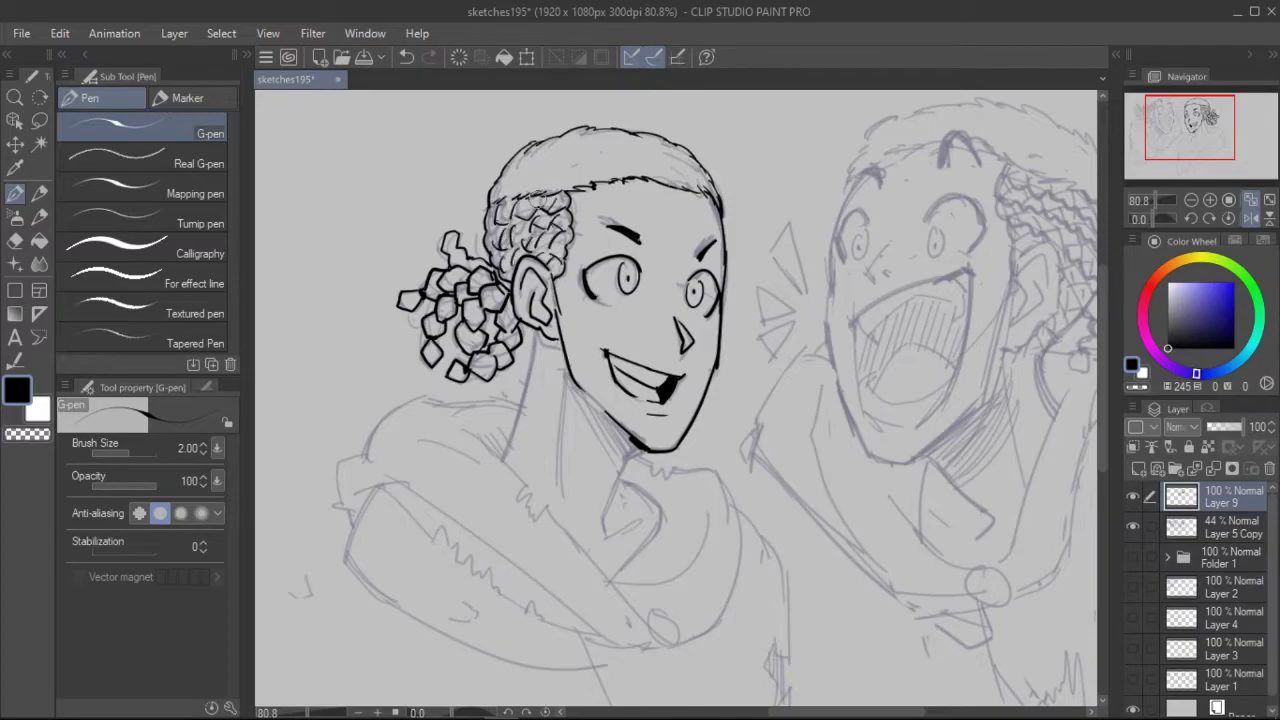
pyautogui.moveTo(1154, 201)
pyautogui.mouseDown()
pyautogui.moveTo(1134, 198)
pyautogui.moveTo(1156, 201)
pyautogui.mouseUp()
pyautogui.moveTo(506, 282); pyautogui.dragTo(536, 213)
# Ink the smiling figure's neck line and the small cloth fold at the throat.
pyautogui.moveTo(532, 268); pyautogui.dragTo(486, 437)
pyautogui.hotkey('ctrl', 'z')
pyautogui.moveTo(655, 406)
pyautogui.mouseDown()
pyautogui.moveTo(614, 513)
pyautogui.moveTo(643, 499)
pyautogui.mouseUp()
pyautogui.moveTo(630, 442)
pyautogui.mouseDown()
pyautogui.moveTo(666, 543)
pyautogui.moveTo(667, 528)
pyautogui.mouseUp()
pyautogui.moveTo(650, 411)
pyautogui.mouseDown()
pyautogui.moveTo(743, 428)
pyautogui.moveTo(748, 536)
pyautogui.mouseUp()
# Ink the scarf's far outer curve and its top edge over the near shoulder, erasing the overlap at the neck.
pyautogui.moveTo(743, 428); pyautogui.dragTo(725, 635)
pyautogui.moveTo(725, 635)
pyautogui.mouseDown()
pyautogui.moveTo(677, 521)
pyautogui.moveTo(797, 521)
pyautogui.mouseUp()
pyautogui.moveTo(592, 237)
pyautogui.mouseDown()
pyautogui.moveTo(499, 240)
pyautogui.moveTo(394, 292)
pyautogui.mouseUp()
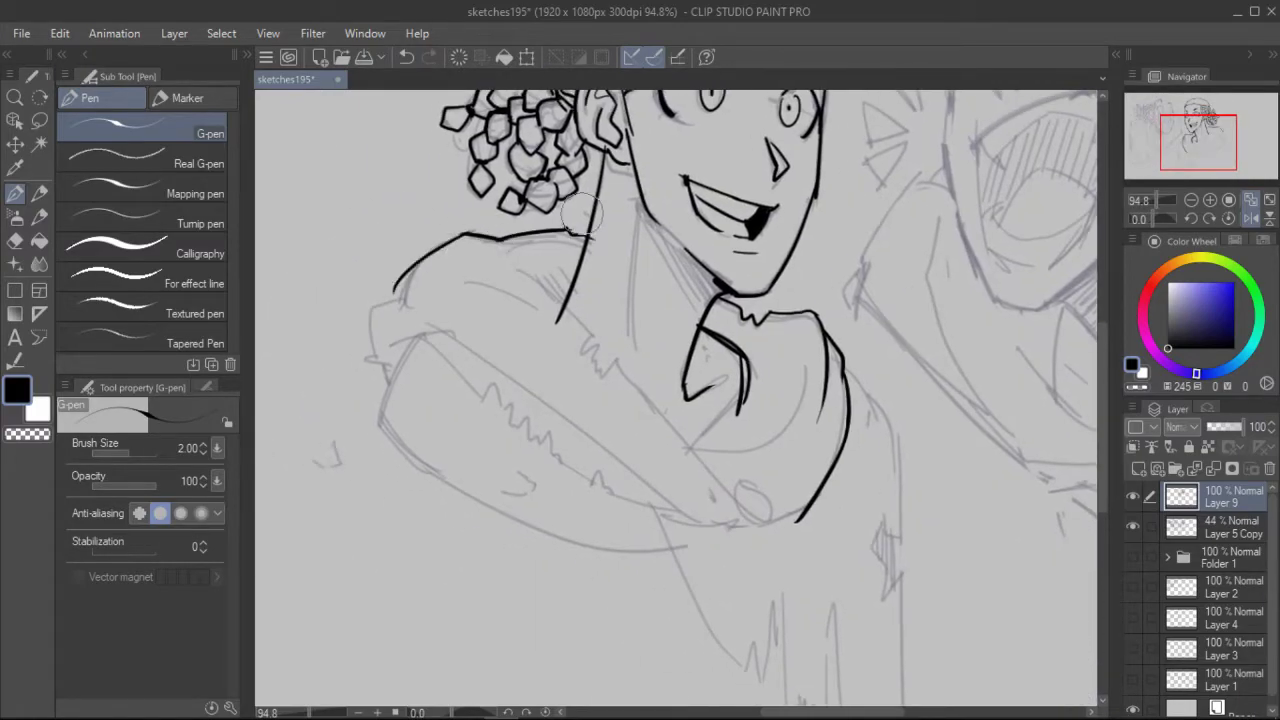
pyautogui.moveTo(598, 196); pyautogui.dragTo(584, 238)
# Ink the scarf's lower outline, its frayed diagonal edge and the round clasp.
pyautogui.moveTo(398, 290)
pyautogui.mouseDown()
pyautogui.moveTo(415, 348)
pyautogui.moveTo(386, 420)
pyautogui.moveTo(665, 532)
pyautogui.mouseUp()
pyautogui.moveTo(392, 345)
pyautogui.mouseDown()
pyautogui.moveTo(445, 328)
pyautogui.moveTo(602, 451)
pyautogui.moveTo(748, 524)
pyautogui.mouseUp()
pyautogui.hotkey('ctrl', 'z')
pyautogui.moveTo(418, 337)
pyautogui.mouseDown()
pyautogui.moveTo(490, 399)
pyautogui.moveTo(724, 523)
pyautogui.mouseUp()
pyautogui.moveTo(741, 497); pyautogui.dragTo(745, 498)
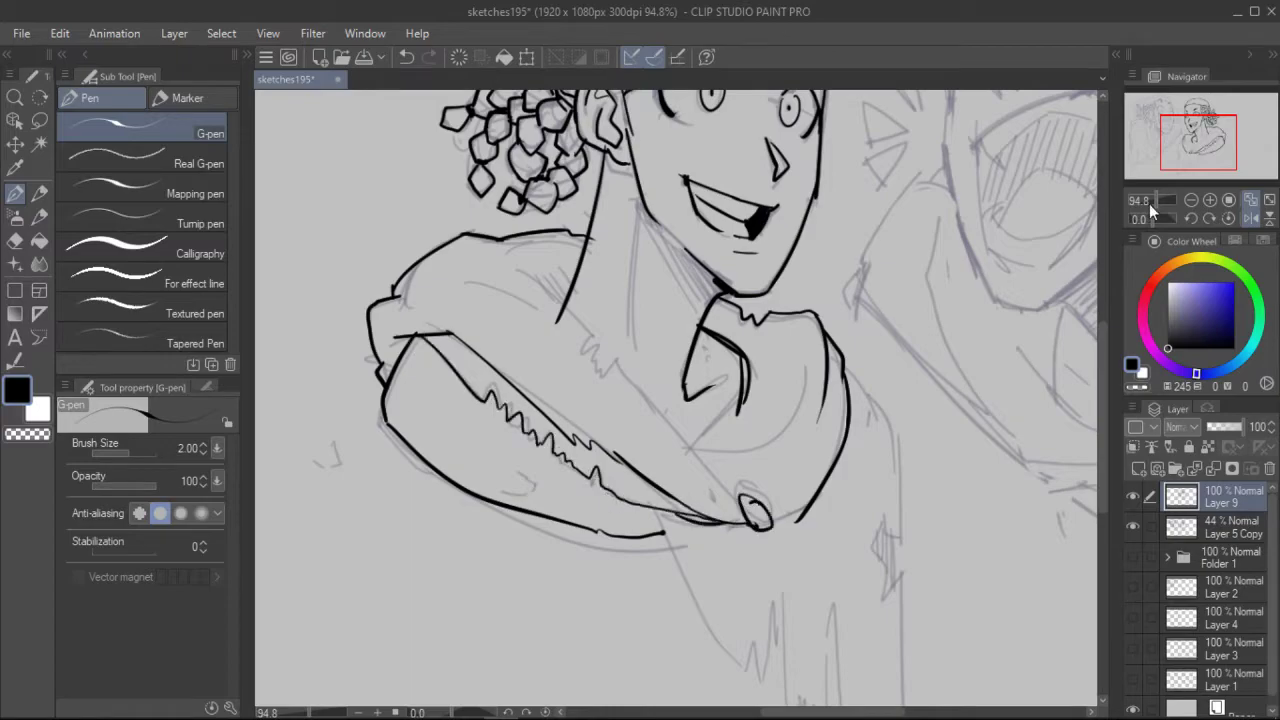
# Ink the inner folds of the smiling figure's scarf and the small frayed notch beside the neck.
pyautogui.click(1154, 201)
pyautogui.moveTo(1198, 142); pyautogui.dragTo(1190, 137)
pyautogui.moveTo(408, 348)
pyautogui.mouseDown()
pyautogui.moveTo(484, 378)
pyautogui.moveTo(503, 366)
pyautogui.mouseUp()
pyautogui.moveTo(656, 437)
pyautogui.mouseDown()
pyautogui.moveTo(611, 496)
pyautogui.moveTo(647, 466)
pyautogui.mouseUp()
pyautogui.moveTo(501, 370); pyautogui.dragTo(649, 538)
pyautogui.moveTo(624, 499); pyautogui.dragTo(646, 494)
pyautogui.moveTo(682, 412); pyautogui.dragTo(668, 498)
pyautogui.moveTo(674, 553)
pyautogui.mouseDown()
pyautogui.moveTo(701, 551)
pyautogui.moveTo(684, 435)
pyautogui.mouseUp()
# Ink the smiling figure's hanging cloak with its side edges, ragged hem and slits, and save the drawing.
pyautogui.moveTo(622, 440)
pyautogui.mouseDown()
pyautogui.moveTo(691, 573)
pyautogui.moveTo(834, 650)
pyautogui.mouseUp()
pyautogui.moveTo(785, 320)
pyautogui.mouseDown()
pyautogui.moveTo(829, 464)
pyautogui.moveTo(817, 508)
pyautogui.mouseUp()
pyautogui.moveTo(832, 492)
pyautogui.mouseDown()
pyautogui.moveTo(820, 514)
pyautogui.moveTo(833, 646)
pyautogui.mouseUp()
pyautogui.moveTo(824, 460)
pyautogui.mouseDown()
pyautogui.moveTo(818, 508)
pyautogui.moveTo(798, 500)
pyautogui.mouseUp()
pyautogui.click(1153, 201)
pyautogui.moveTo(1194, 146); pyautogui.dragTo(1190, 137)
pyautogui.click(1250, 219)
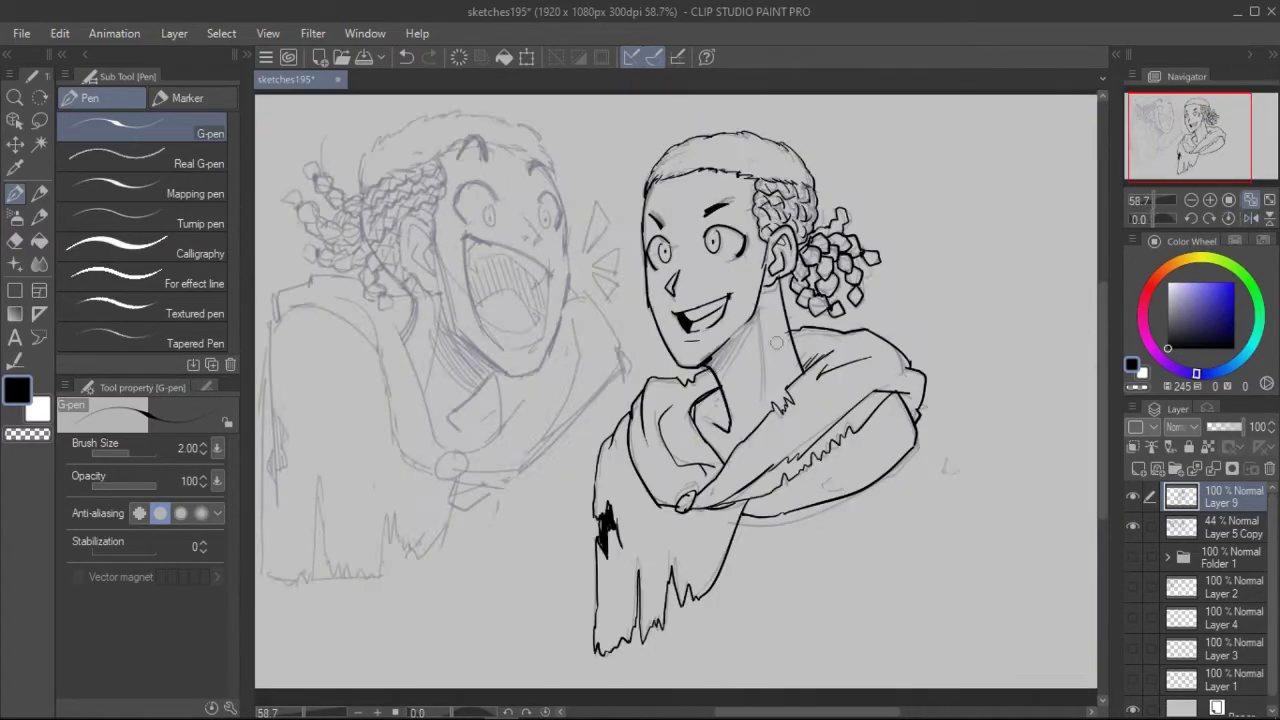
pyautogui.scroll(-2, 790, 290)
pyautogui.hotkey('ctrl', 's')
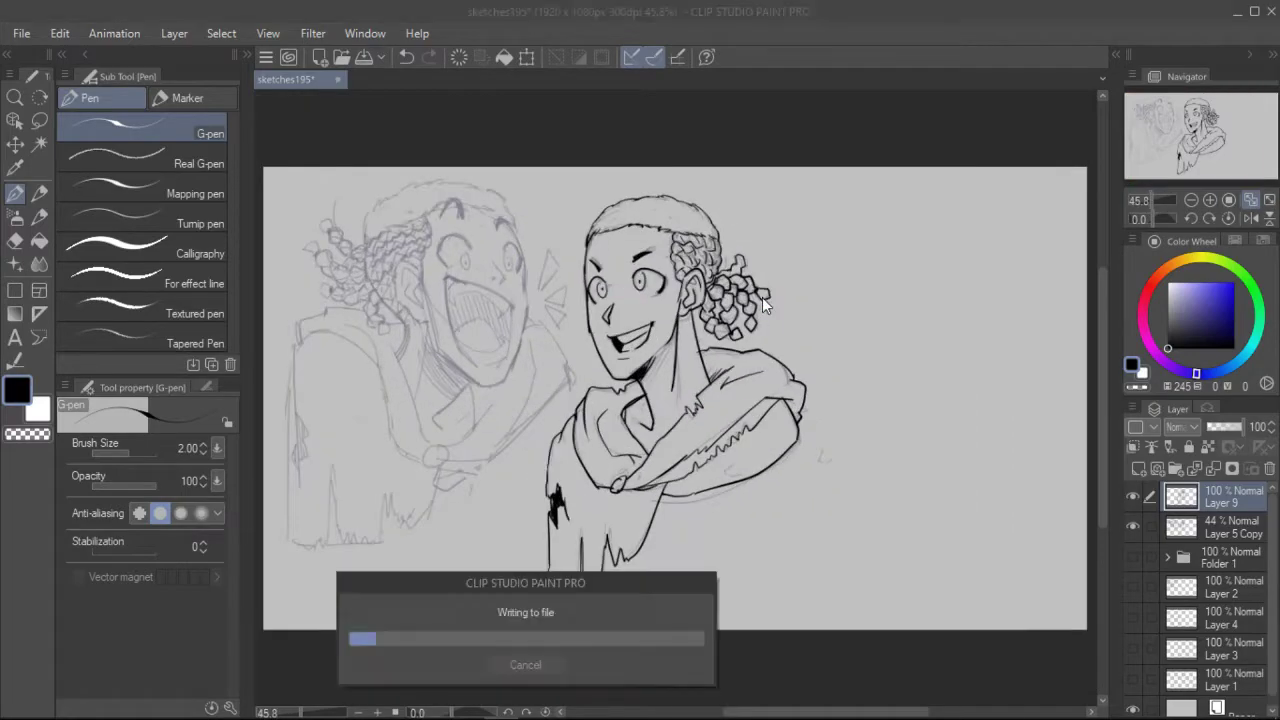
pyautogui.scroll(4, 668, 240)
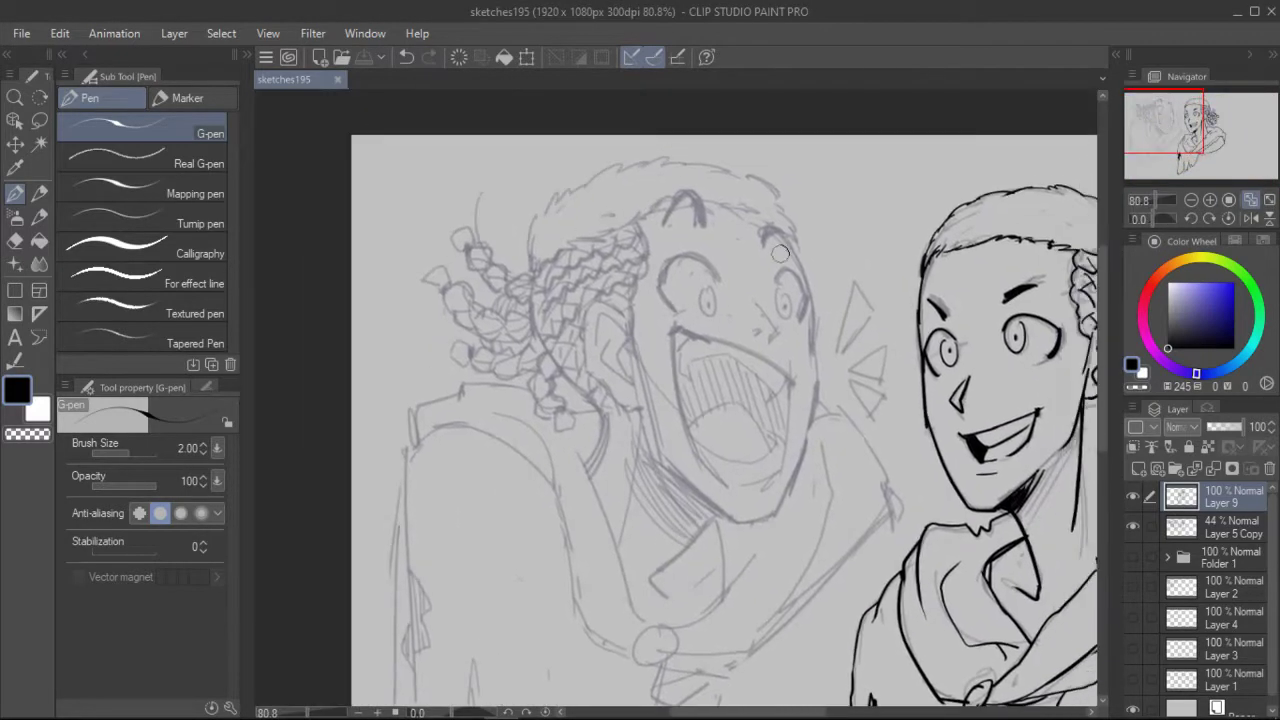
pyautogui.moveTo(743, 218); pyautogui.dragTo(724, 332)
pyautogui.hotkey('ctrl', 'z')
pyautogui.moveTo(744, 192)
pyautogui.mouseDown()
pyautogui.moveTo(746, 277)
pyautogui.moveTo(698, 414)
pyautogui.mouseUp()
pyautogui.hotkey('ctrl', 'z')
# Ink the open-mouthed figure's face contour, chin shadow, neck line and ear.
pyautogui.press('h')
pyautogui.moveTo(606, 276)
pyautogui.mouseDown()
pyautogui.moveTo(658, 416)
pyautogui.moveTo(602, 285)
pyautogui.mouseUp()
pyautogui.moveTo(644, 390)
pyautogui.mouseDown()
pyautogui.moveTo(682, 401)
pyautogui.moveTo(659, 416)
pyautogui.mouseUp()
pyautogui.moveTo(680, 401)
pyautogui.mouseDown()
pyautogui.moveTo(757, 344)
pyautogui.moveTo(776, 454)
pyautogui.moveTo(716, 378)
pyautogui.moveTo(738, 367)
pyautogui.mouseUp()
pyautogui.moveTo(797, 192)
pyautogui.mouseDown()
pyautogui.moveTo(767, 317)
pyautogui.moveTo(806, 278)
pyautogui.mouseUp()
pyautogui.moveTo(808, 276); pyautogui.dragTo(781, 287)
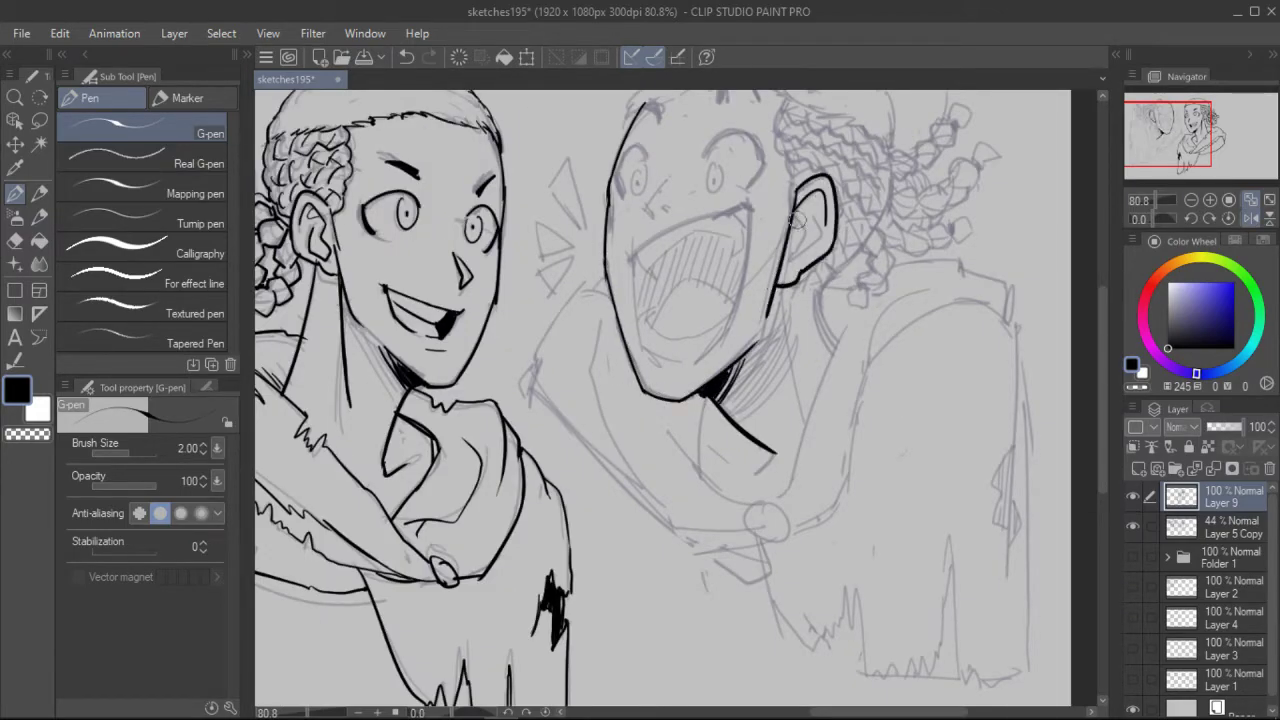
pyautogui.moveTo(806, 198); pyautogui.dragTo(794, 252)
# Ink the open-mouthed figure's wide eyes with their small pupils, and the nose.
pyautogui.moveTo(700, 200); pyautogui.dragTo(717, 285)
pyautogui.hotkey('ctrl', 'z')
pyautogui.moveTo(637, 251)
pyautogui.mouseDown()
pyautogui.moveTo(663, 244)
pyautogui.moveTo(641, 278)
pyautogui.mouseUp()
pyautogui.moveTo(656, 249); pyautogui.dragTo(657, 276)
pyautogui.moveTo(657, 257); pyautogui.dragTo(657, 268)
pyautogui.moveTo(730, 249); pyautogui.dragTo(731, 276)
pyautogui.moveTo(731, 257)
pyautogui.mouseDown()
pyautogui.moveTo(731, 268)
pyautogui.moveTo(780, 246)
pyautogui.moveTo(766, 270)
pyautogui.mouseUp()
pyautogui.press('h')
pyautogui.moveTo(674, 269); pyautogui.dragTo(682, 303)
pyautogui.moveTo(675, 293); pyautogui.dragTo(665, 297)
pyautogui.hotkey('ctrl', 'z')
# Ink the outline of the open mouth and the edge of the upper teeth, and save the drawing.
pyautogui.moveTo(586, 291)
pyautogui.mouseDown()
pyautogui.moveTo(703, 340)
pyautogui.moveTo(667, 452)
pyautogui.mouseUp()
pyautogui.press('h')
pyautogui.moveTo(661, 434)
pyautogui.mouseDown()
pyautogui.moveTo(706, 447)
pyautogui.moveTo(667, 449)
pyautogui.mouseUp()
pyautogui.moveTo(705, 447); pyautogui.dragTo(748, 404)
pyautogui.moveTo(767, 294); pyautogui.dragTo(743, 419)
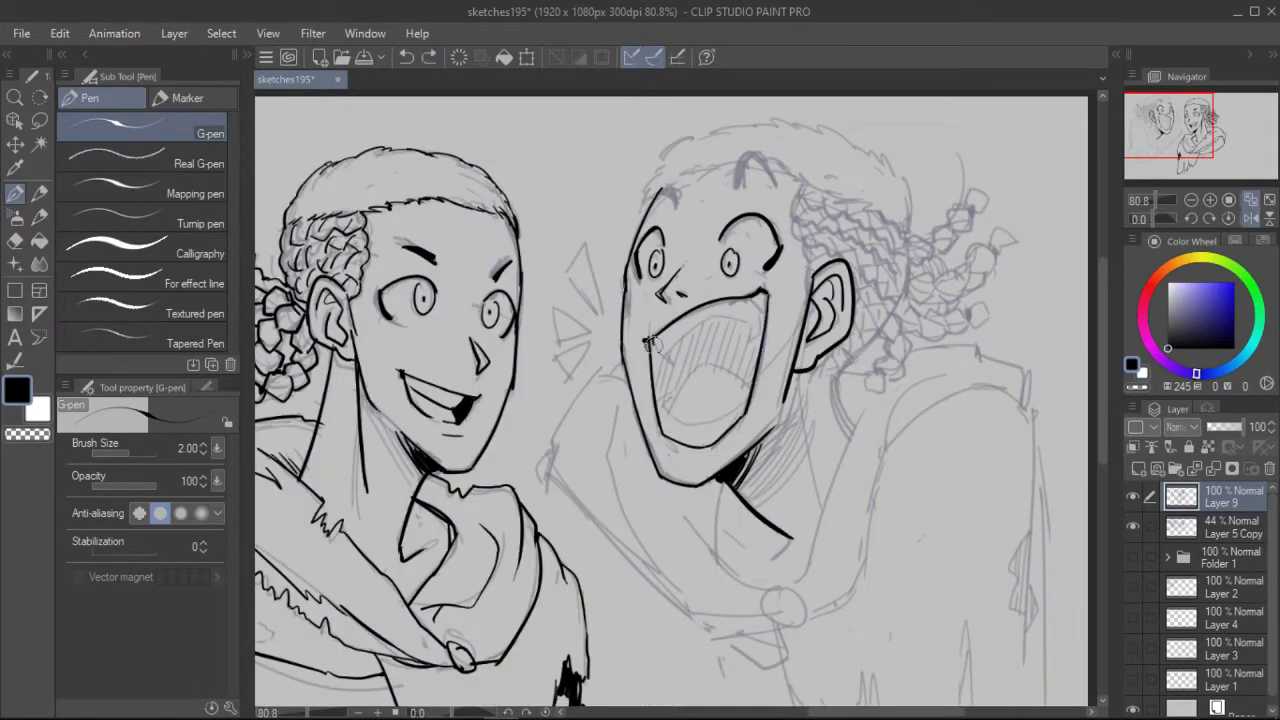
pyautogui.moveTo(651, 341); pyautogui.dragTo(668, 361)
pyautogui.moveTo(668, 360); pyautogui.dragTo(752, 320)
pyautogui.moveTo(748, 318); pyautogui.dragTo(762, 326)
pyautogui.hotkey('ctrl', 's')
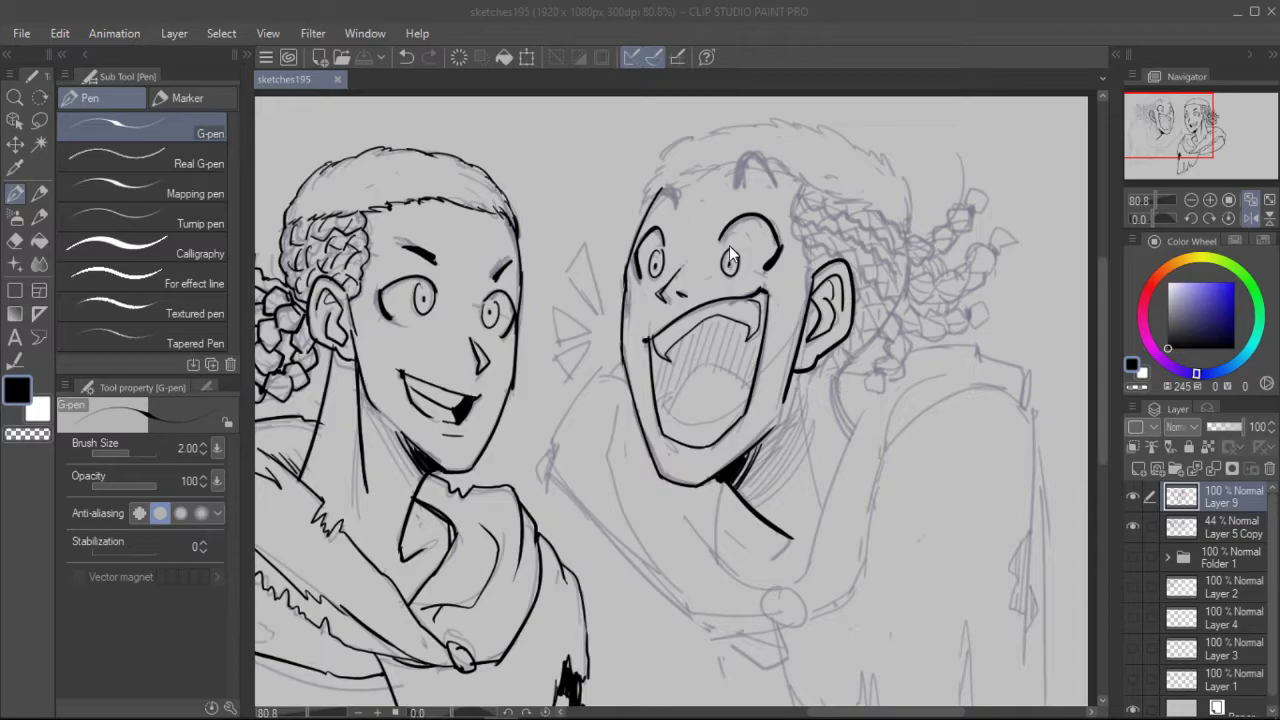
pyautogui.click(767, 173)
pyautogui.hotkey('ctrl', 'z')
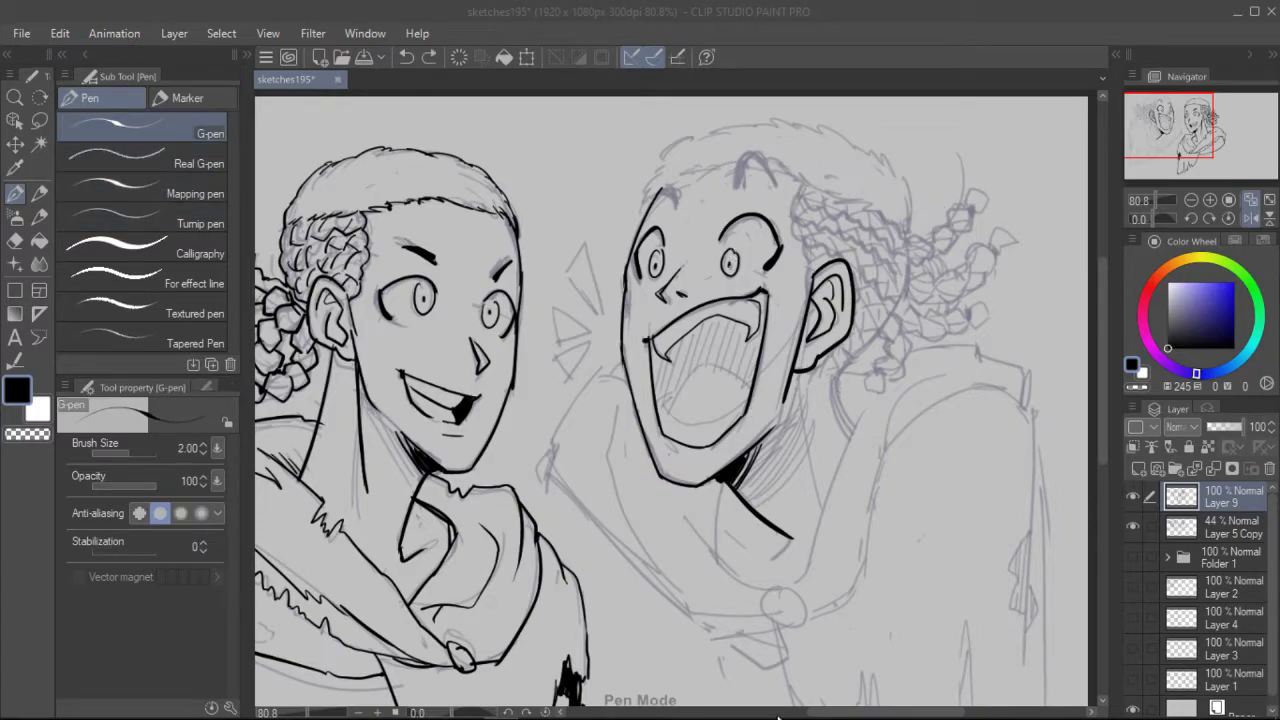
pyautogui.click(570, 258)
pyautogui.hotkey('ctrl', '0')
pyautogui.hotkey('ctrl', 'z')
pyautogui.moveTo(511, 219); pyautogui.dragTo(471, 303)
pyautogui.moveTo(522, 247); pyautogui.dragTo(537, 277)
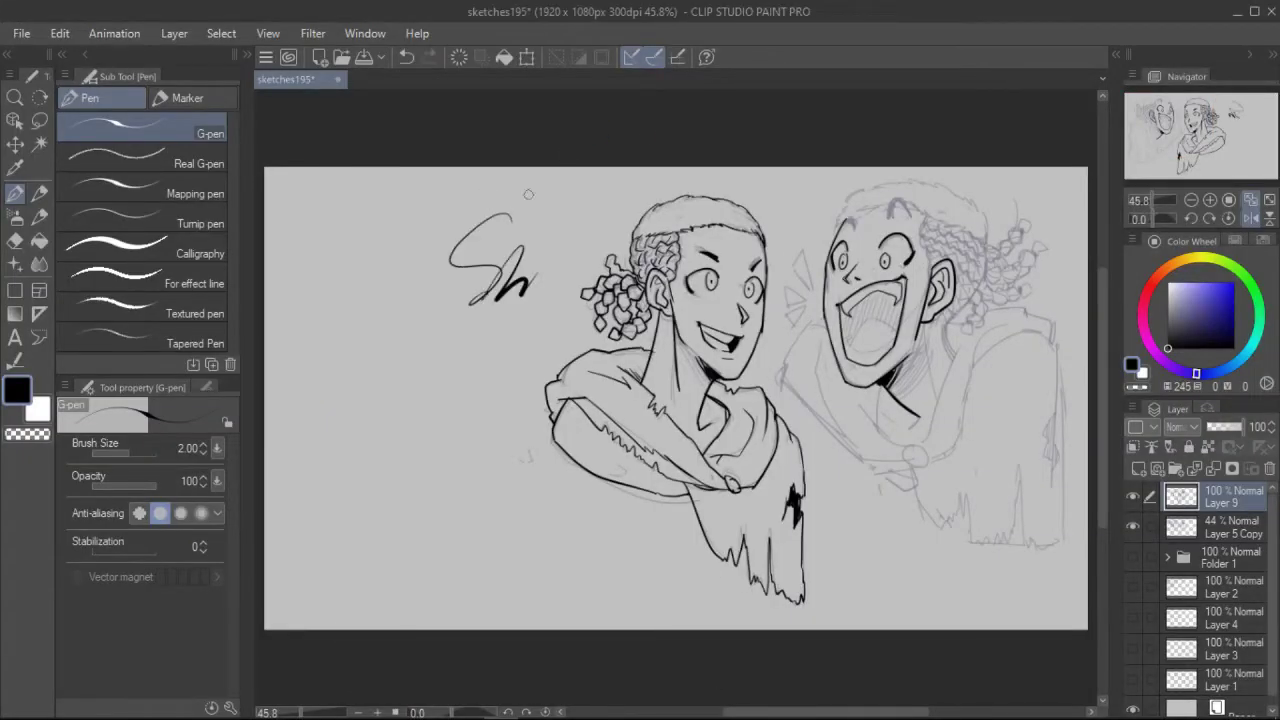
pyautogui.hotkey('ctrl', 'z')
pyautogui.hotkey('ctrl', 'z')
# Ink the open-mouthed figure's raised eyebrows and save the drawing.
pyautogui.scroll(4, 1000, 248)
pyautogui.moveTo(692, 272); pyautogui.dragTo(589, 312)
pyautogui.moveTo(569, 207); pyautogui.dragTo(588, 218)
pyautogui.moveTo(660, 188); pyautogui.dragTo(698, 184)
pyautogui.hotkey('ctrl', 'z')
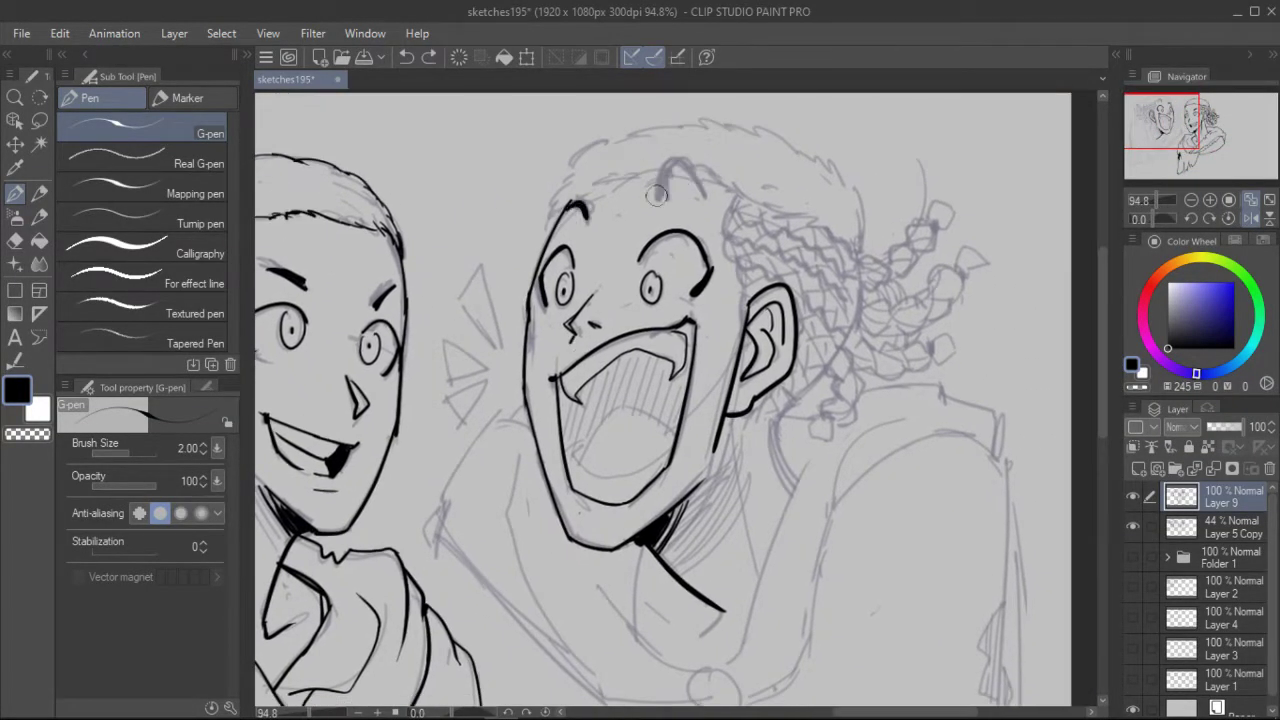
pyautogui.press('h')
pyautogui.hotkey('ctrl', 's')
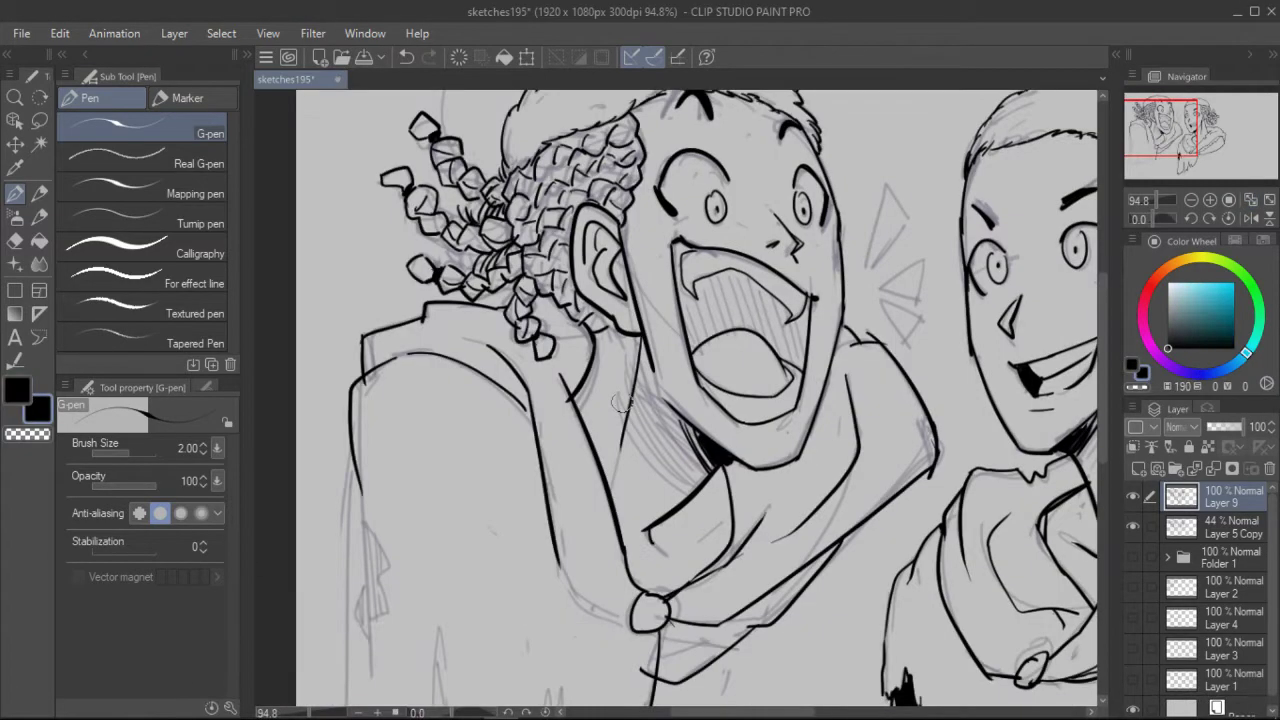
# Ink the ragged hem on the front section of the open-mouthed figure's cloak.
pyautogui.scroll(-2, 620, 400)
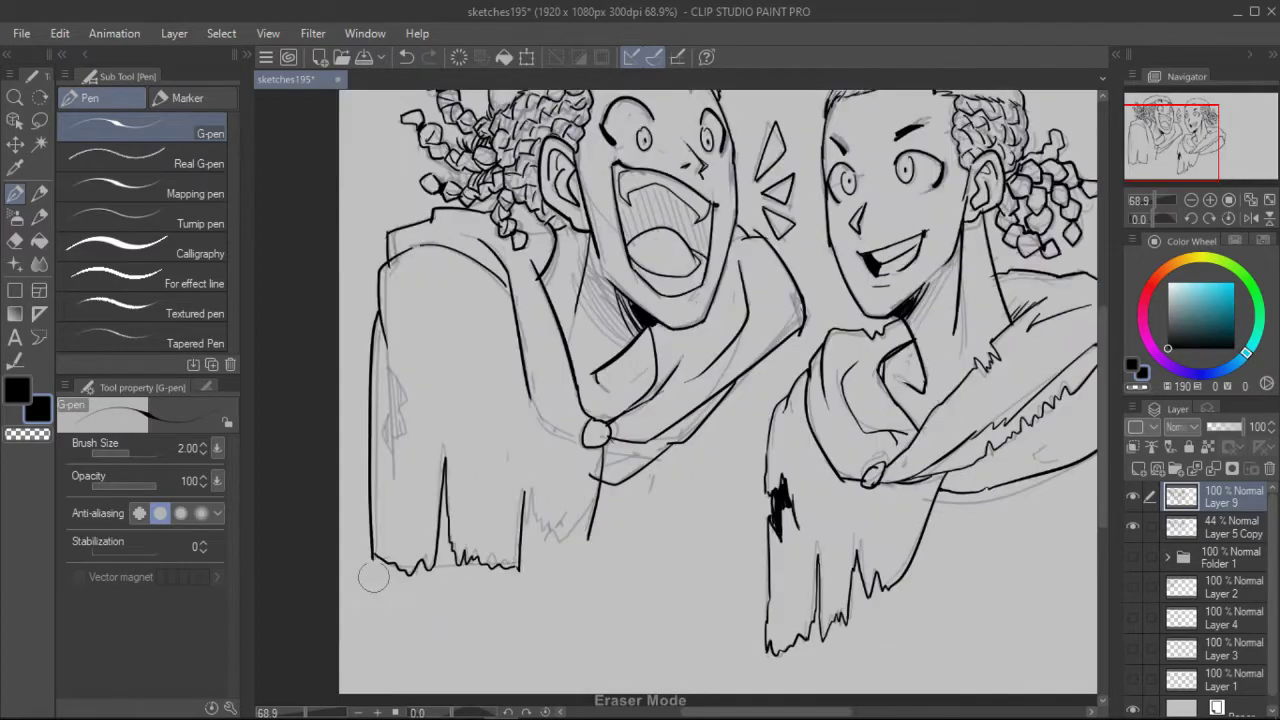
pyautogui.moveTo(522, 495); pyautogui.dragTo(595, 505)
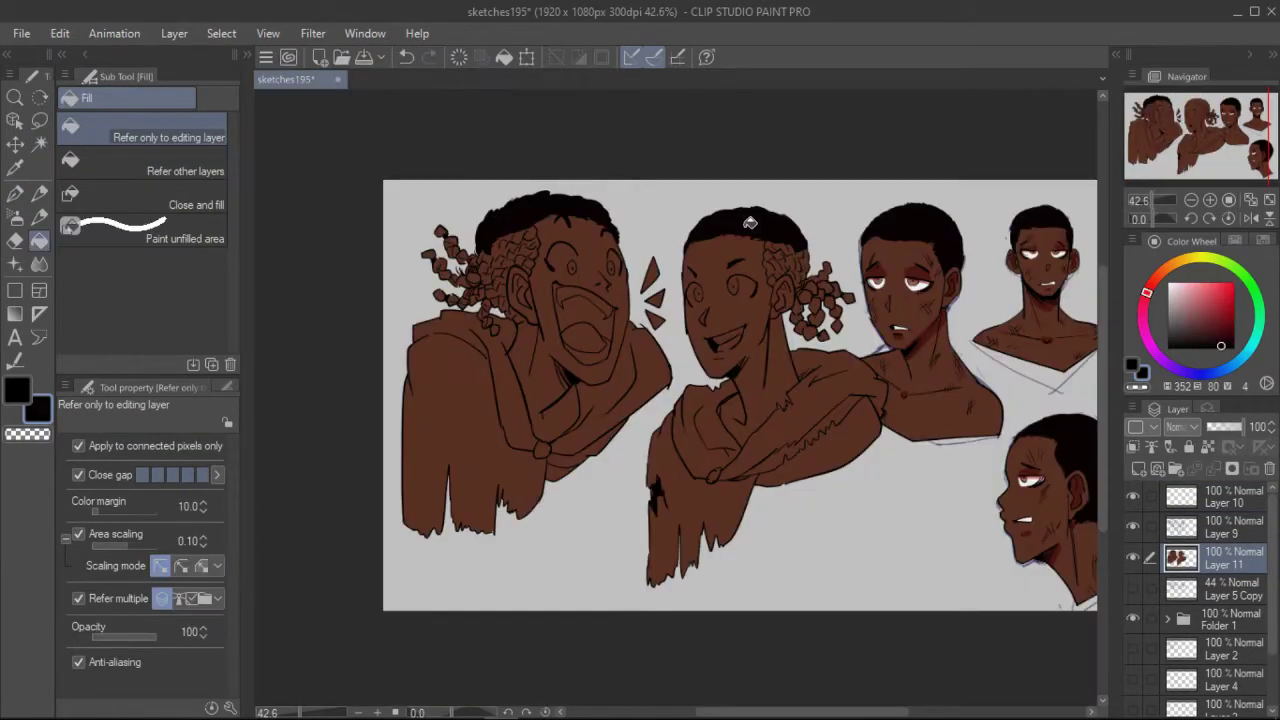
pyautogui.scroll(2, 750, 222)
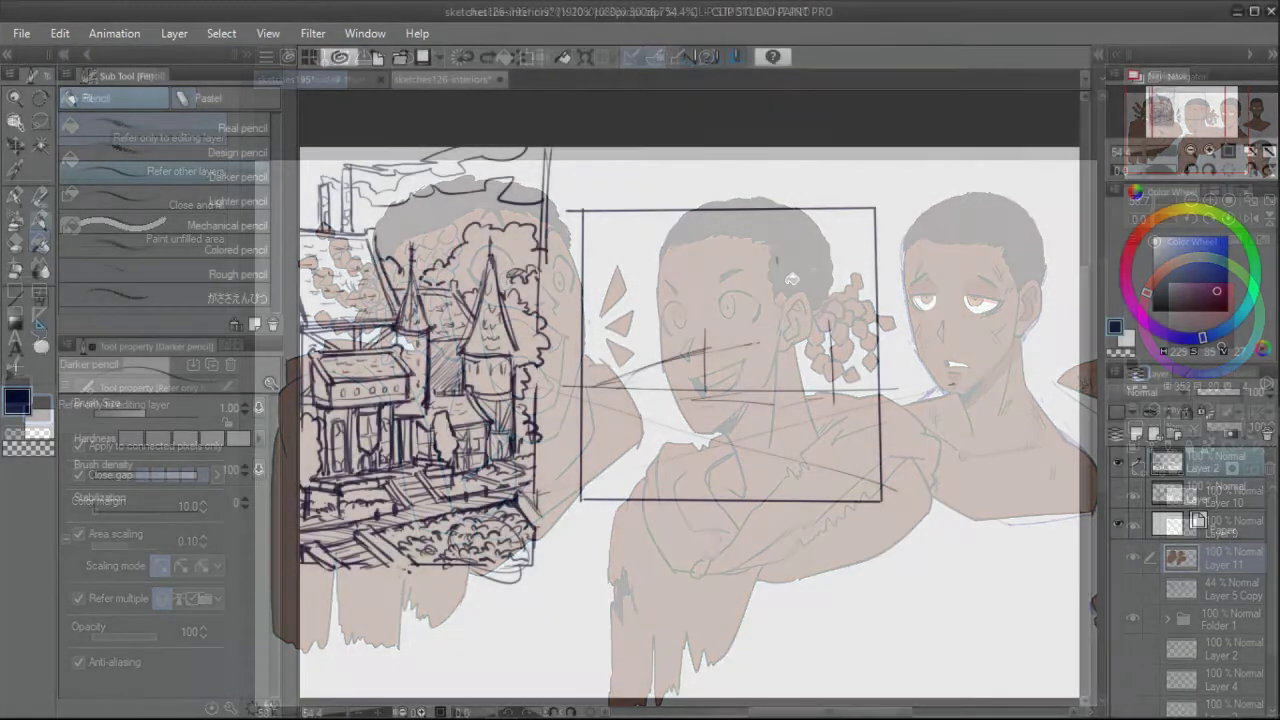
# In the sketches126-interiors drawing, sketch rectangular paved plots in perspective on the ground of the empty panel.
pyautogui.moveTo(632, 405)
pyautogui.mouseDown()
pyautogui.moveTo(710, 424)
pyautogui.moveTo(650, 410)
pyautogui.mouseUp()
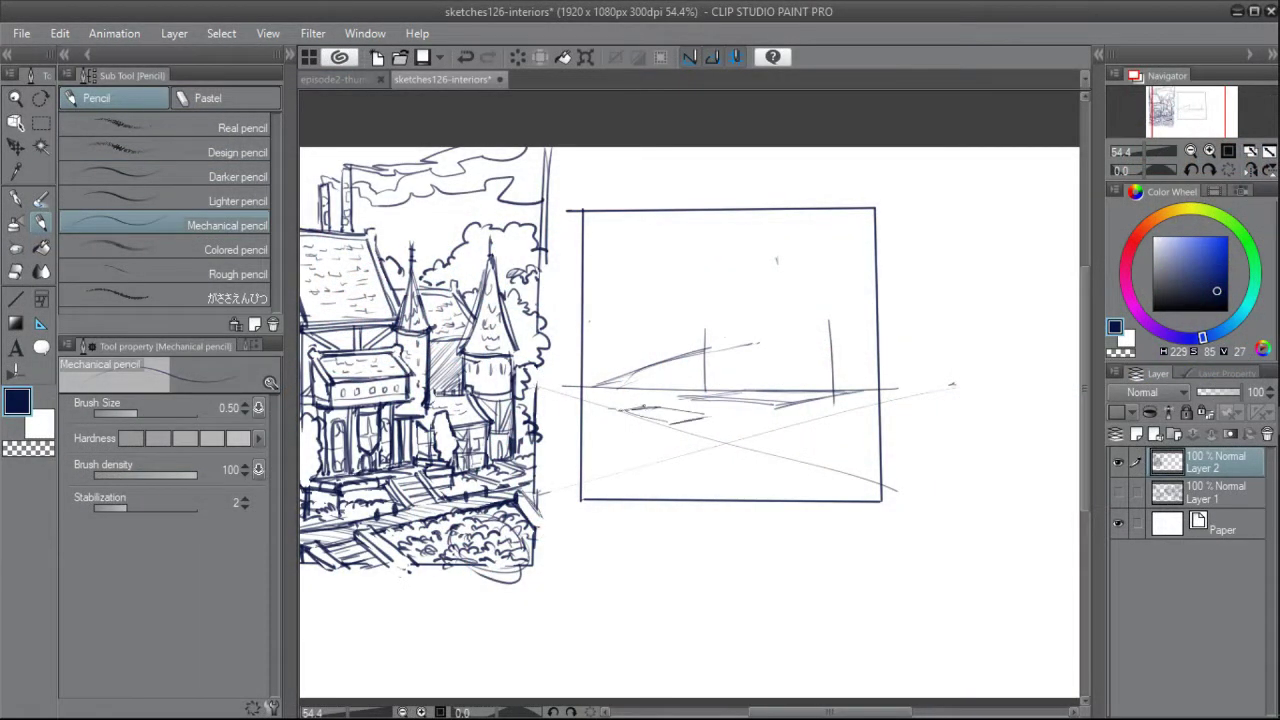
pyautogui.moveTo(562, 460); pyautogui.dragTo(667, 434)
pyautogui.moveTo(622, 452)
pyautogui.mouseDown()
pyautogui.moveTo(728, 422)
pyautogui.moveTo(699, 488)
pyautogui.mouseUp()
pyautogui.moveTo(724, 423); pyautogui.dragTo(791, 433)
pyautogui.moveTo(674, 472); pyautogui.dragTo(790, 434)
pyautogui.moveTo(618, 455)
pyautogui.mouseDown()
pyautogui.moveTo(726, 421)
pyautogui.moveTo(682, 473)
pyautogui.mouseUp()
# Sketch a small box-shaped building block above the panel's horizon line.
pyautogui.moveTo(718, 348); pyautogui.dragTo(602, 380)
pyautogui.moveTo(705, 335); pyautogui.dragTo(705, 372)
pyautogui.moveTo(688, 354)
pyautogui.mouseDown()
pyautogui.moveTo(750, 350)
pyautogui.moveTo(734, 350)
pyautogui.moveTo(730, 369)
pyautogui.mouseUp()
pyautogui.press('p')
pyautogui.press('h')
pyautogui.moveTo(637, 305); pyautogui.dragTo(637, 383)
pyautogui.hotkey('ctrl', 'z')
# Erase the upper part of the vertical guide near the panel's edge and add a short vertical line beside it.
pyautogui.press('e')
pyautogui.moveTo(550, 318); pyautogui.dragTo(548, 370)
pyautogui.press('p')
pyautogui.moveTo(524, 366); pyautogui.dragTo(524, 388)
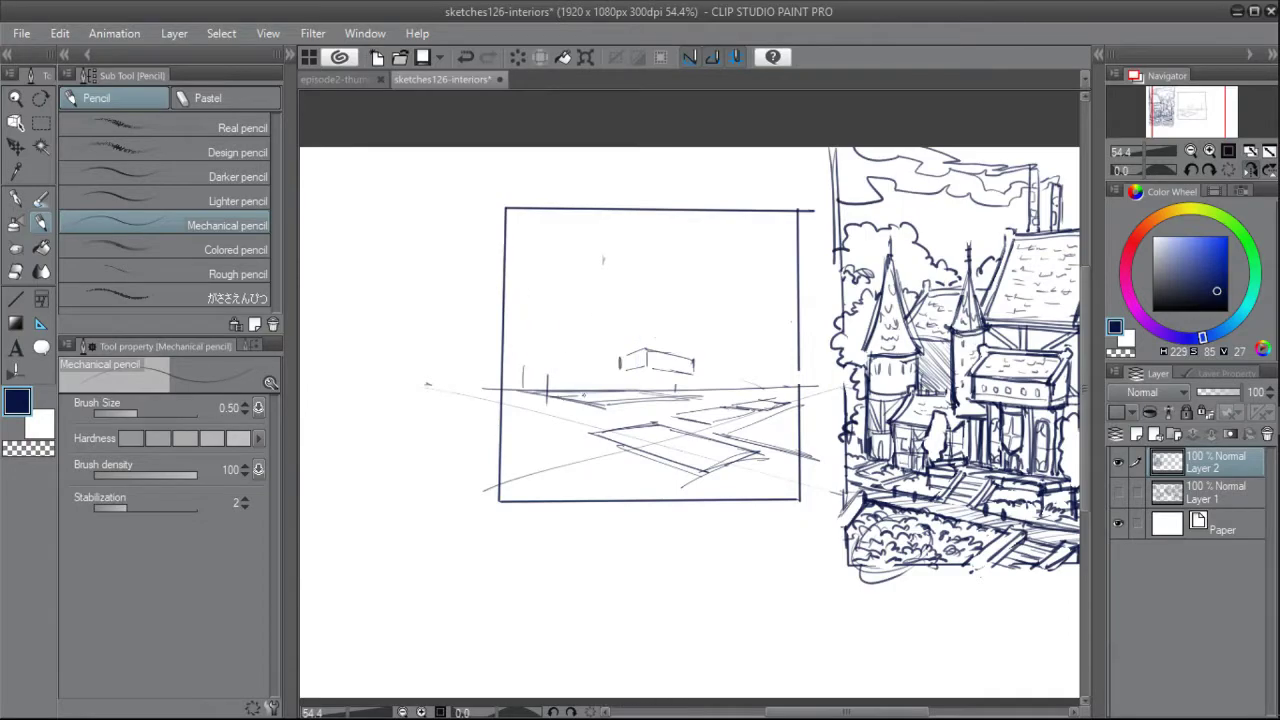
pyautogui.moveTo(585, 353); pyautogui.dragTo(585, 397)
pyautogui.hotkey('ctrl', 'z')
# Sketch a low building base on the horizon and a low wall receding towards the panel's edge.
pyautogui.press('h')
pyautogui.moveTo(691, 386); pyautogui.dragTo(691, 398)
pyautogui.moveTo(704, 389)
pyautogui.mouseDown()
pyautogui.moveTo(778, 389)
pyautogui.moveTo(776, 407)
pyautogui.mouseUp()
pyautogui.moveTo(776, 390); pyautogui.dragTo(857, 375)
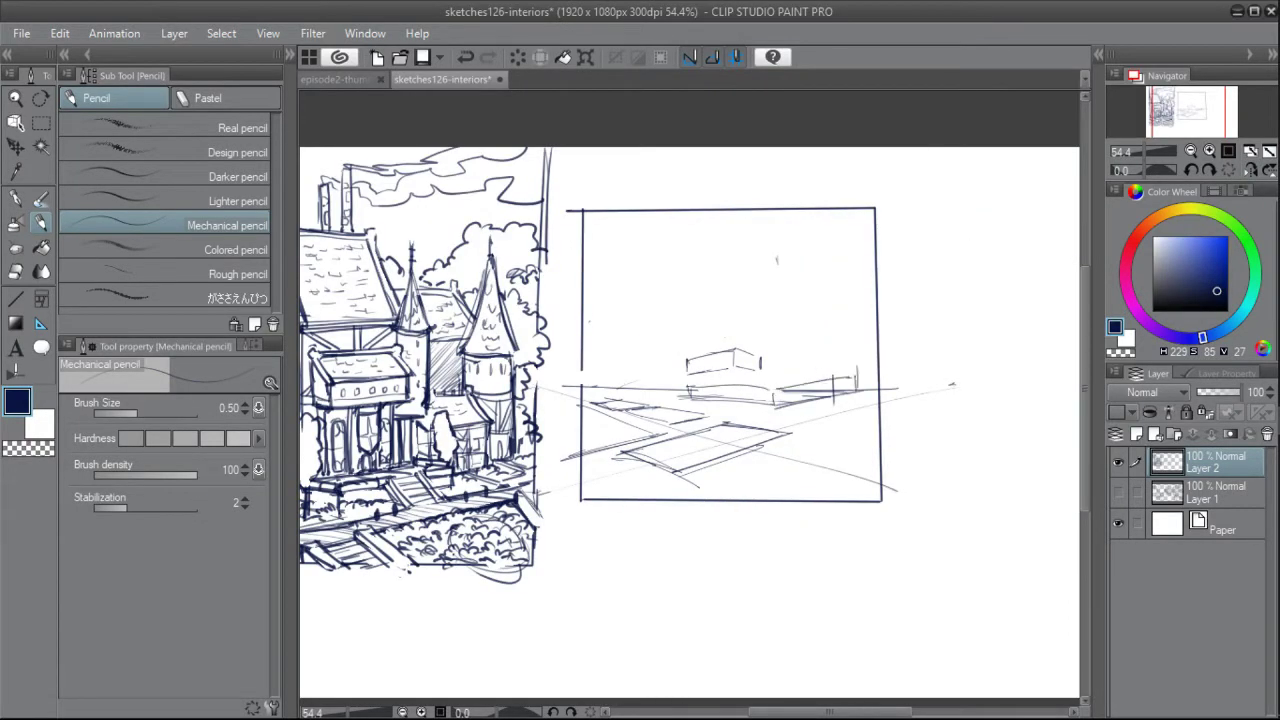
pyautogui.moveTo(685, 384); pyautogui.dragTo(768, 388)
# Erase the floating box and stray lines just above the horizon, and save the drawing.
pyautogui.press('e')
pyautogui.moveTo(756, 361); pyautogui.dragTo(584, 362)
pyautogui.press('h')
pyautogui.press('p')
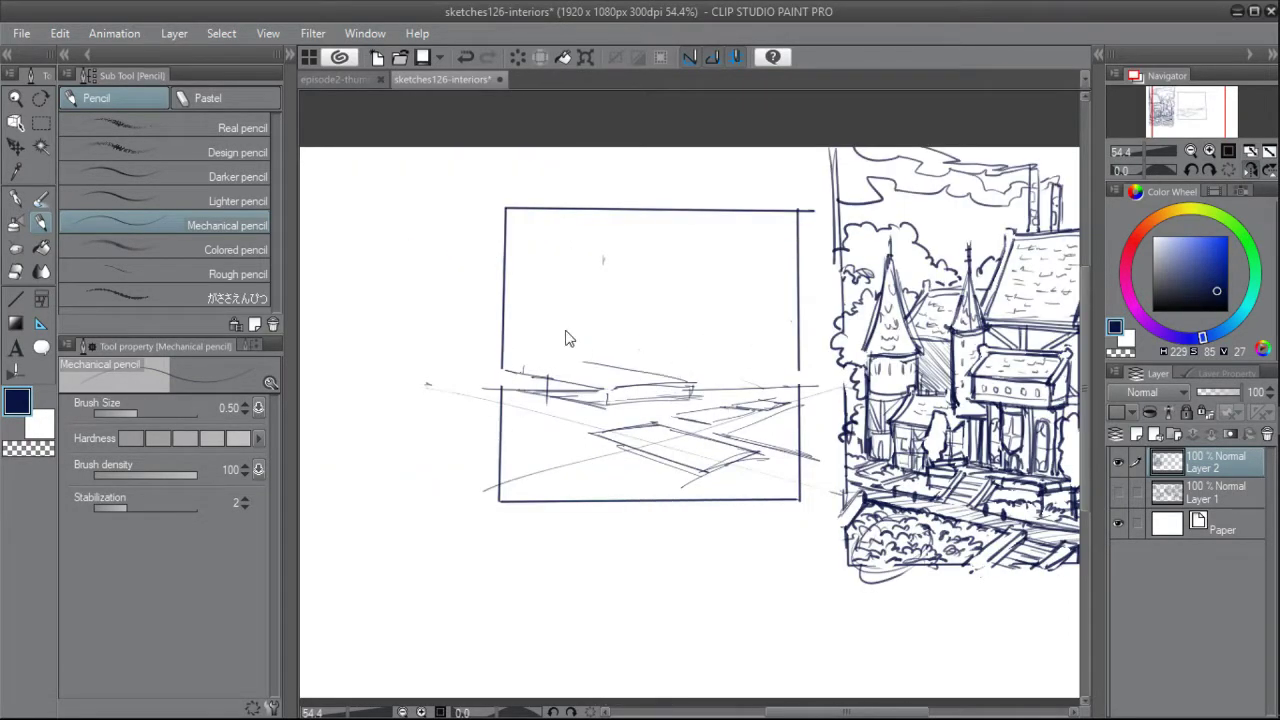
pyautogui.hotkey('ctrl', 's')
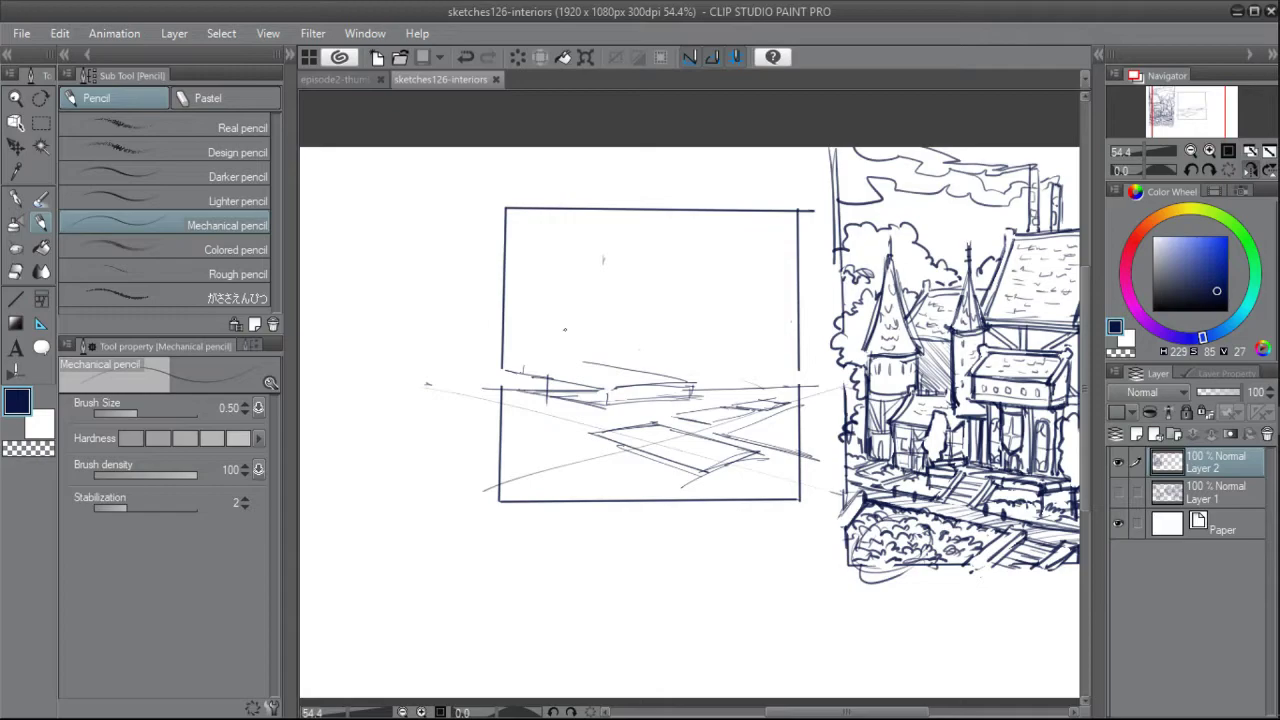
# Sketch a small tower with a pointed roof on the horizon.
pyautogui.moveTo(669, 364); pyautogui.dragTo(687, 367)
pyautogui.moveTo(668, 364); pyautogui.dragTo(666, 387)
pyautogui.moveTo(683, 367); pyautogui.dragTo(680, 395)
pyautogui.click(1250, 171)
pyautogui.moveTo(695, 320); pyautogui.dragTo(711, 363)
pyautogui.hotkey('ctrl', 'z')
# Switch to the Darker pencil and sketch the outlines of a small house beside the distant tower.
pyautogui.click(190, 177)
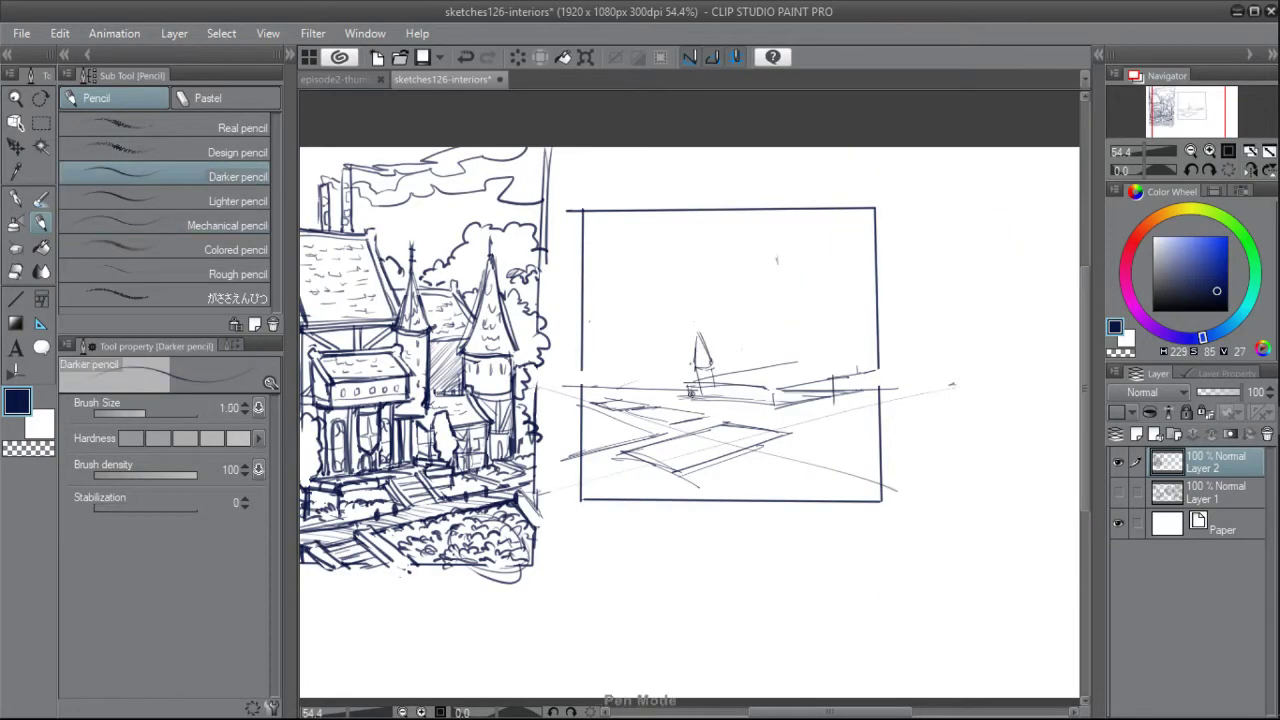
pyautogui.moveTo(649, 393)
pyautogui.mouseDown()
pyautogui.moveTo(650, 408)
pyautogui.moveTo(652, 397)
pyautogui.mouseUp()
pyautogui.moveTo(645, 387); pyautogui.dragTo(625, 387)
pyautogui.moveTo(626, 387); pyautogui.dragTo(621, 398)
pyautogui.click(1250, 171)
pyautogui.moveTo(753, 389); pyautogui.dragTo(760, 399)
pyautogui.moveTo(756, 388)
pyautogui.mouseDown()
pyautogui.moveTo(776, 390)
pyautogui.moveTo(778, 408)
pyautogui.mouseUp()
# Sketch a pointed roof and a short ground line at the far end of the distant village.
pyautogui.press('h')
pyautogui.moveTo(622, 408); pyautogui.dragTo(605, 411)
pyautogui.moveTo(609, 362); pyautogui.dragTo(604, 384)
pyautogui.moveTo(610, 362); pyautogui.dragTo(614, 387)
pyautogui.moveTo(609, 362); pyautogui.dragTo(586, 388)
pyautogui.click(1250, 171)
pyautogui.press('e')
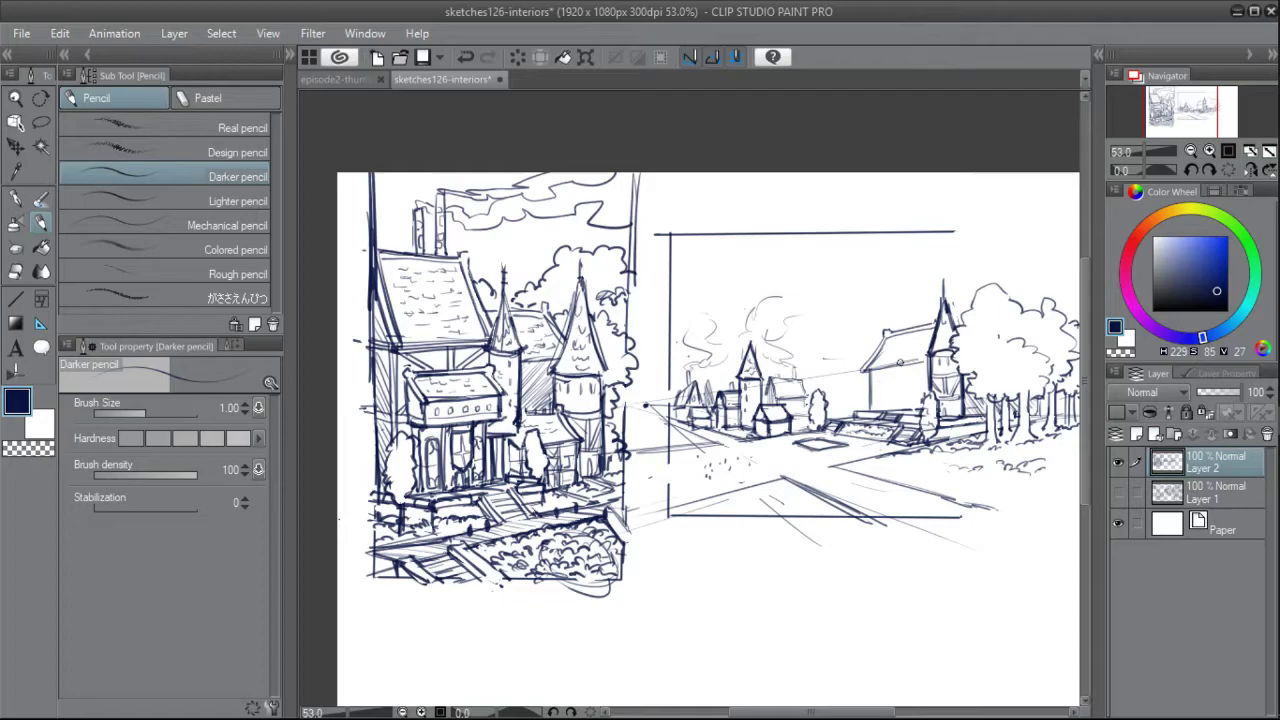
# Sketch a second narrow spired tower against the large gabled building beside the trees.
pyautogui.moveTo(915, 358); pyautogui.dragTo(915, 396)
pyautogui.hotkey('ctrl', 'z')
pyautogui.hotkey('ctrl', 'z')
pyautogui.moveTo(922, 294); pyautogui.dragTo(914, 392)
pyautogui.moveTo(910, 341); pyautogui.dragTo(930, 342)
pyautogui.hotkey('ctrl', 'z')
# Select the large gabled building beside the spired towers, transform it, apply the change and deselect.
pyautogui.click(1251, 170)
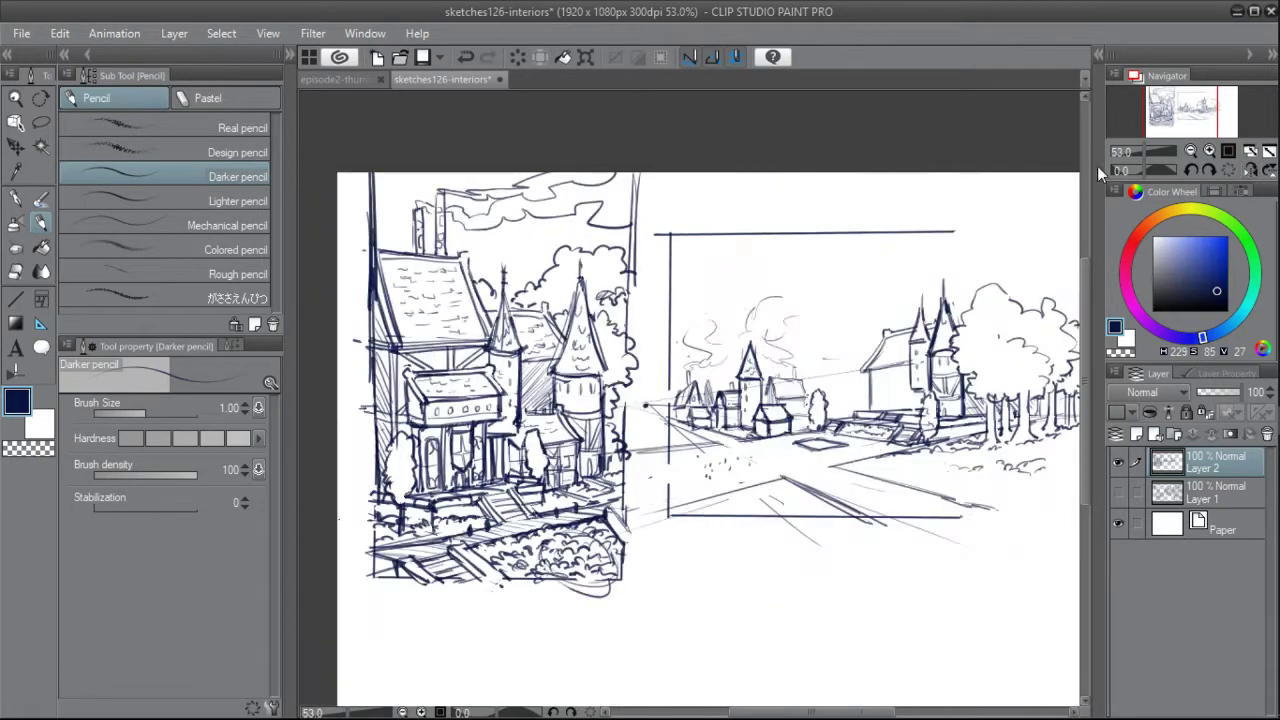
pyautogui.press('h')
pyautogui.press('m')
pyautogui.hotkey('ctrl', 't')
pyautogui.moveTo(912, 322)
pyautogui.mouseDown()
pyautogui.moveTo(884, 331)
pyautogui.moveTo(870, 410)
pyautogui.mouseUp()
pyautogui.press('Return')
pyautogui.hotkey('ctrl', 'd')
pyautogui.press('p')
pyautogui.press('h')
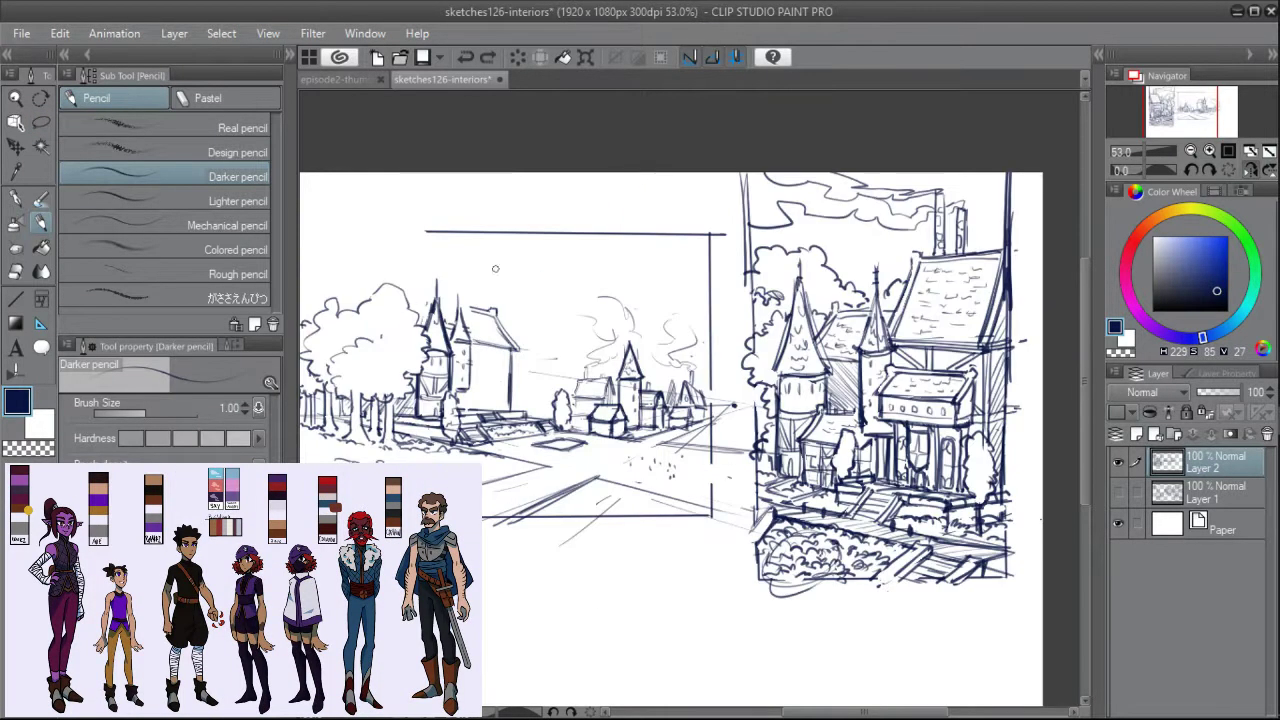
# Sketch a tall tower with a pointed roof on the village side of the gabled building.
pyautogui.press('h')
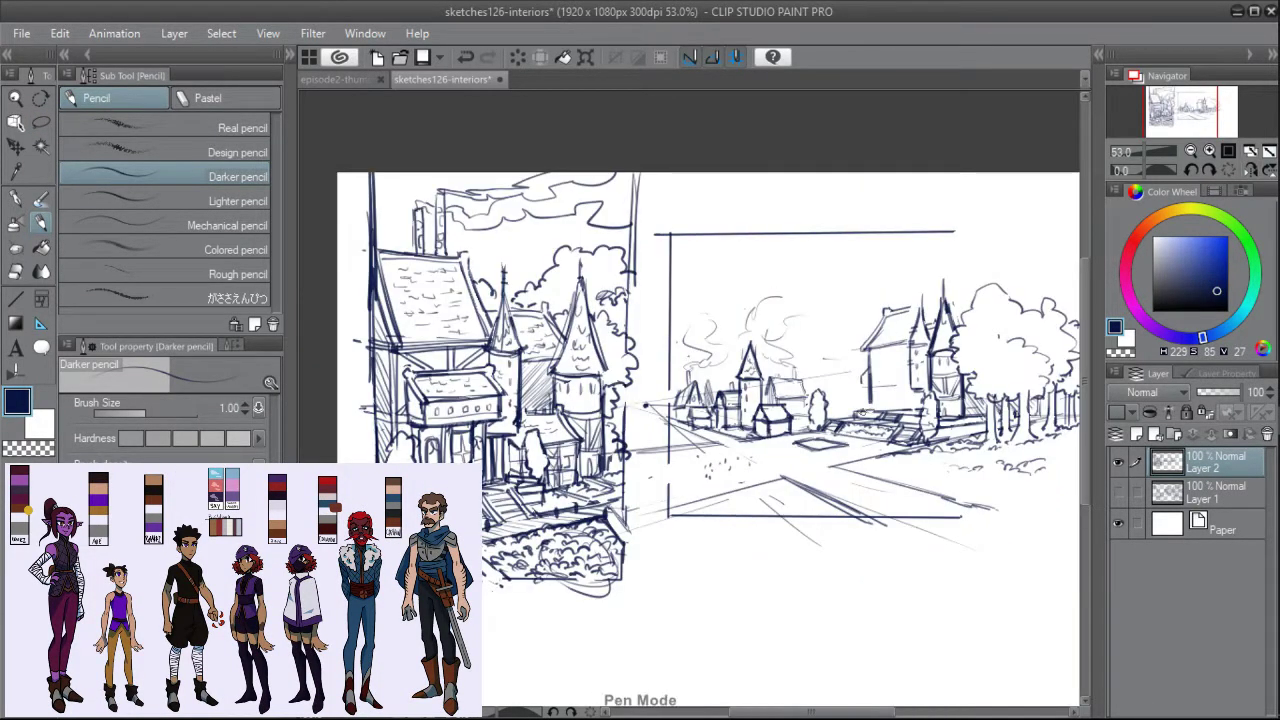
pyautogui.press('h')
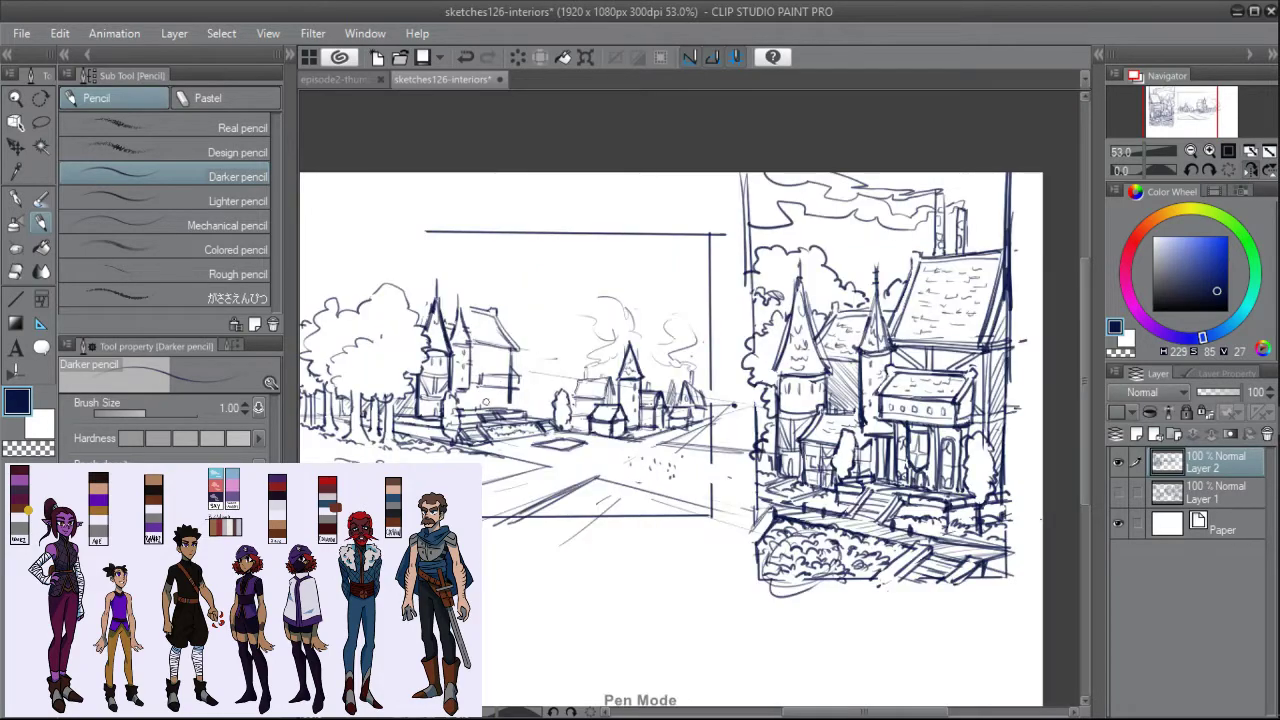
pyautogui.press('h')
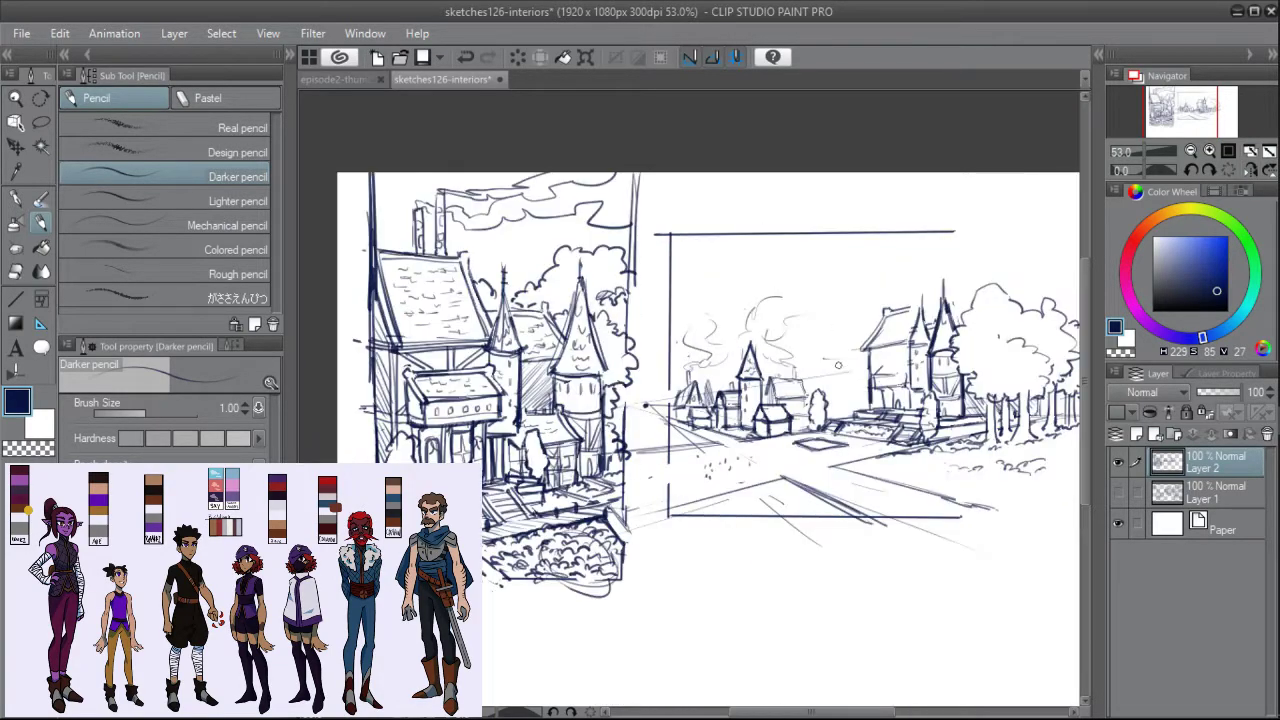
pyautogui.hotkey('ctrl', 'z')
pyautogui.moveTo(838, 306)
pyautogui.mouseDown()
pyautogui.moveTo(838, 414)
pyautogui.moveTo(867, 407)
pyautogui.moveTo(864, 318)
pyautogui.mouseUp()
pyautogui.moveTo(849, 263); pyautogui.dragTo(836, 324)
pyautogui.moveTo(849, 263); pyautogui.dragTo(868, 327)
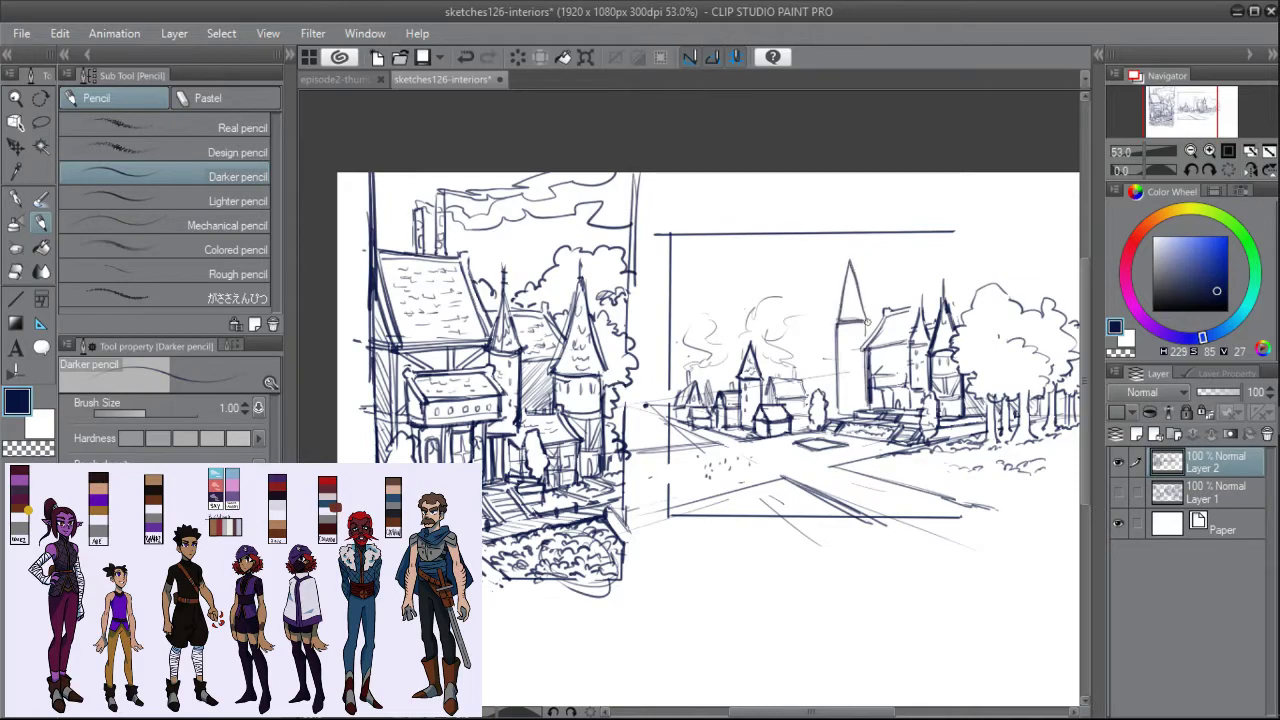
pyautogui.press('h')
pyautogui.moveTo(540, 300)
pyautogui.mouseDown()
pyautogui.moveTo(656, 315)
pyautogui.moveTo(641, 337)
pyautogui.moveTo(668, 341)
pyautogui.mouseUp()
pyautogui.press('h')
pyautogui.hotkey('ctrl', 'z')
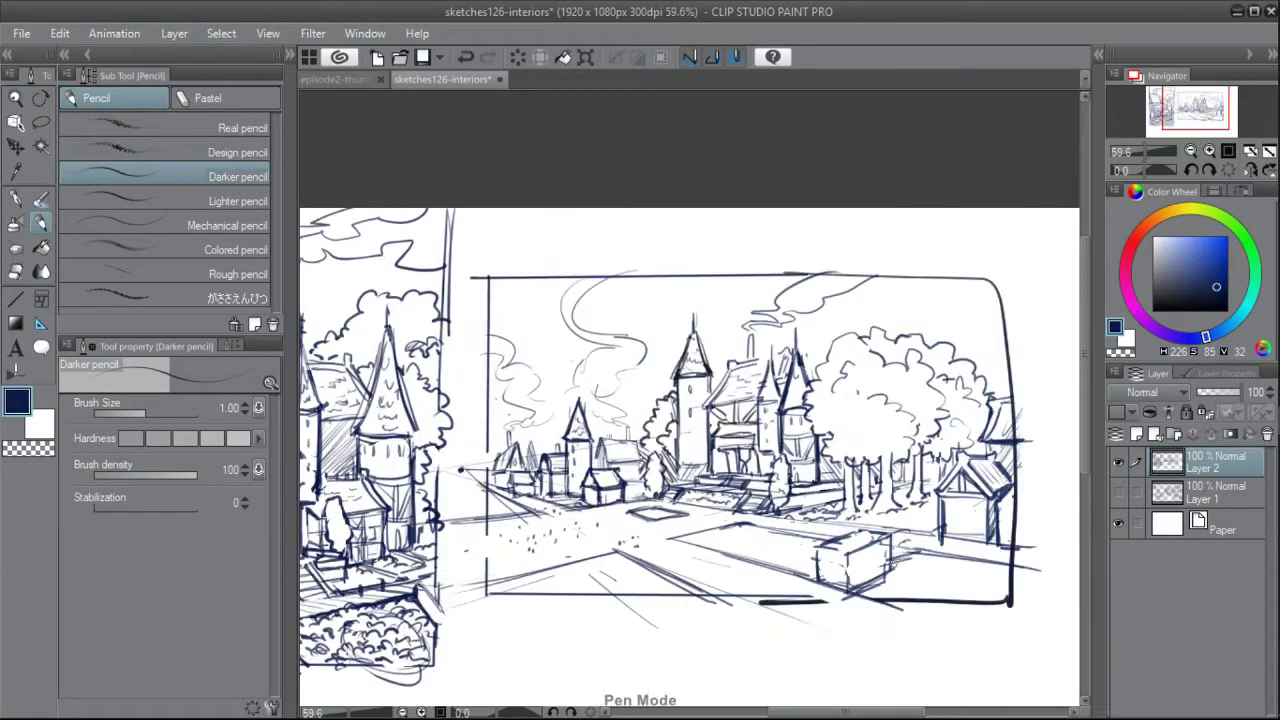
# Sketch the edges of the rectangular ground plots around the foreground block.
pyautogui.moveTo(888, 569); pyautogui.dragTo(928, 568)
pyautogui.moveTo(944, 548); pyautogui.dragTo(908, 556)
pyautogui.click(1251, 170)
pyautogui.moveTo(418, 550); pyautogui.dragTo(500, 598)
pyautogui.moveTo(430, 556); pyautogui.dragTo(374, 566)
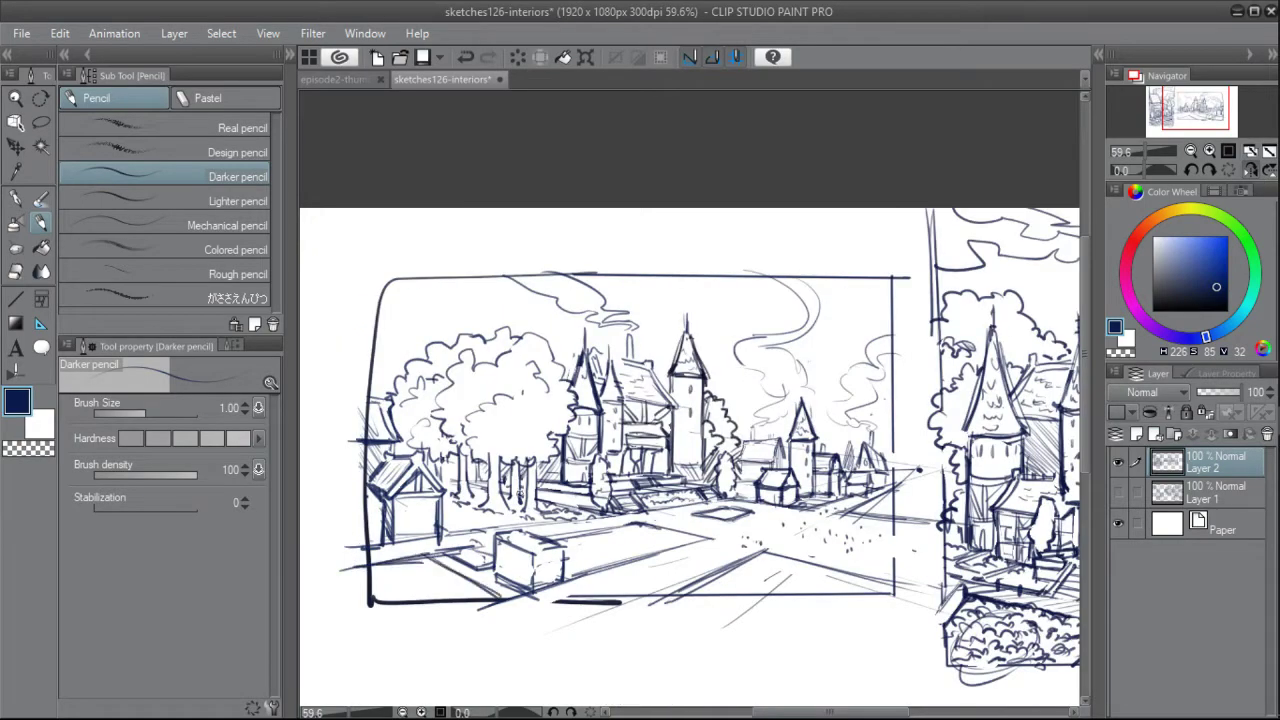
# Sketch a flat oval inside the paved plot next to the foreground block, and save the drawing.
pyautogui.moveTo(604, 547)
pyautogui.mouseDown()
pyautogui.moveTo(632, 541)
pyautogui.moveTo(612, 558)
pyautogui.moveTo(674, 545)
pyautogui.moveTo(656, 544)
pyautogui.mouseUp()
pyautogui.hotkey('ctrl', 'z')
pyautogui.hotkey('ctrl', 'z')
pyautogui.click(1251, 170)
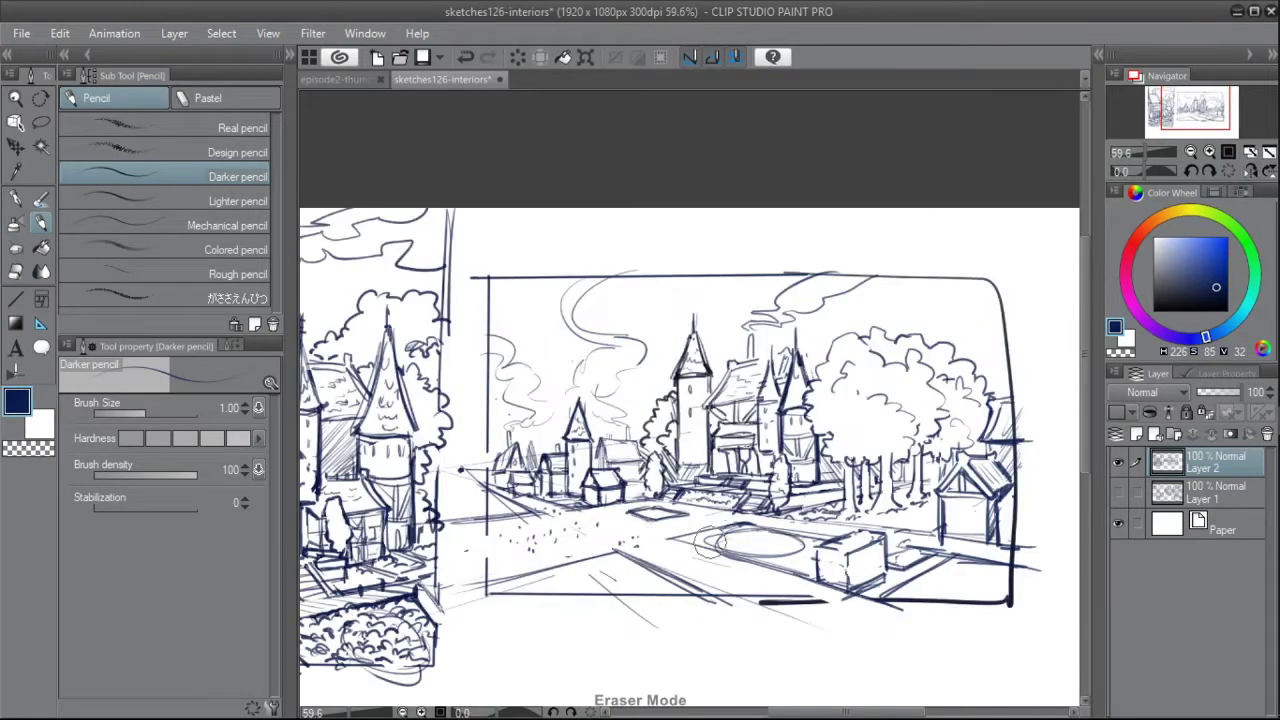
pyautogui.hotkey('ctrl', '-')
pyautogui.hotkey('ctrl', 's')
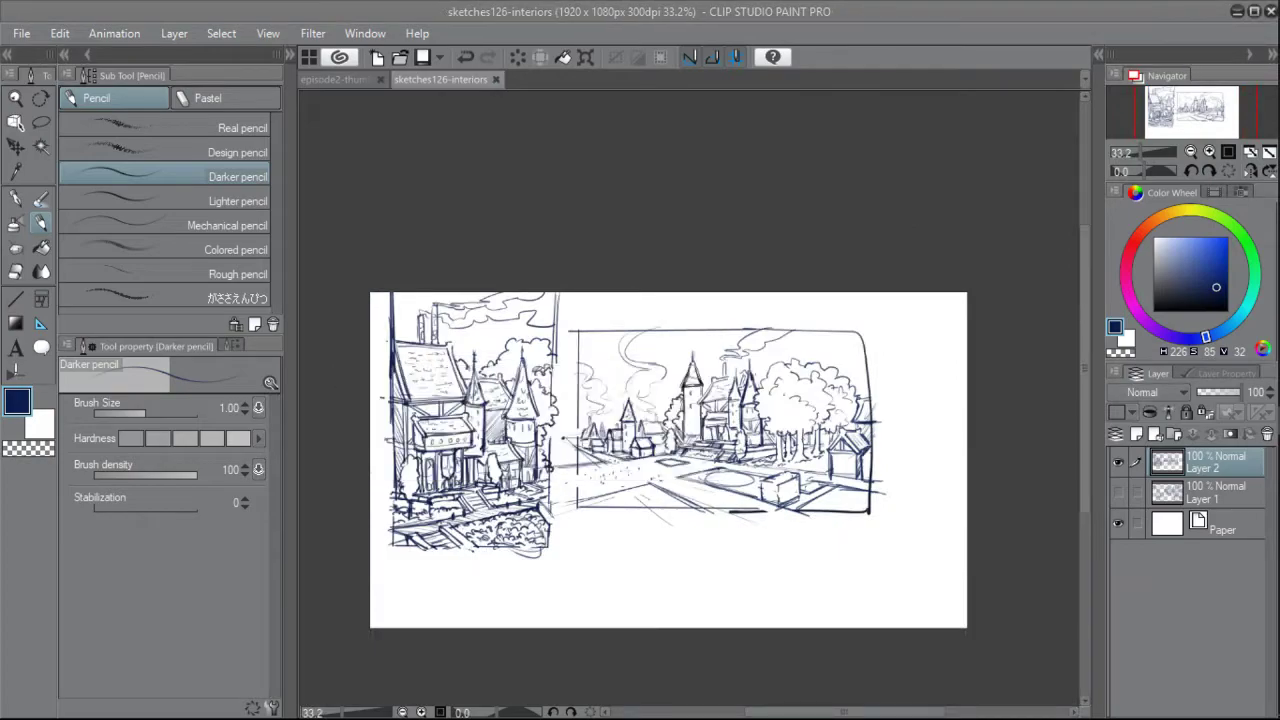
pyautogui.click(1145, 154)
pyautogui.click(1204, 110)
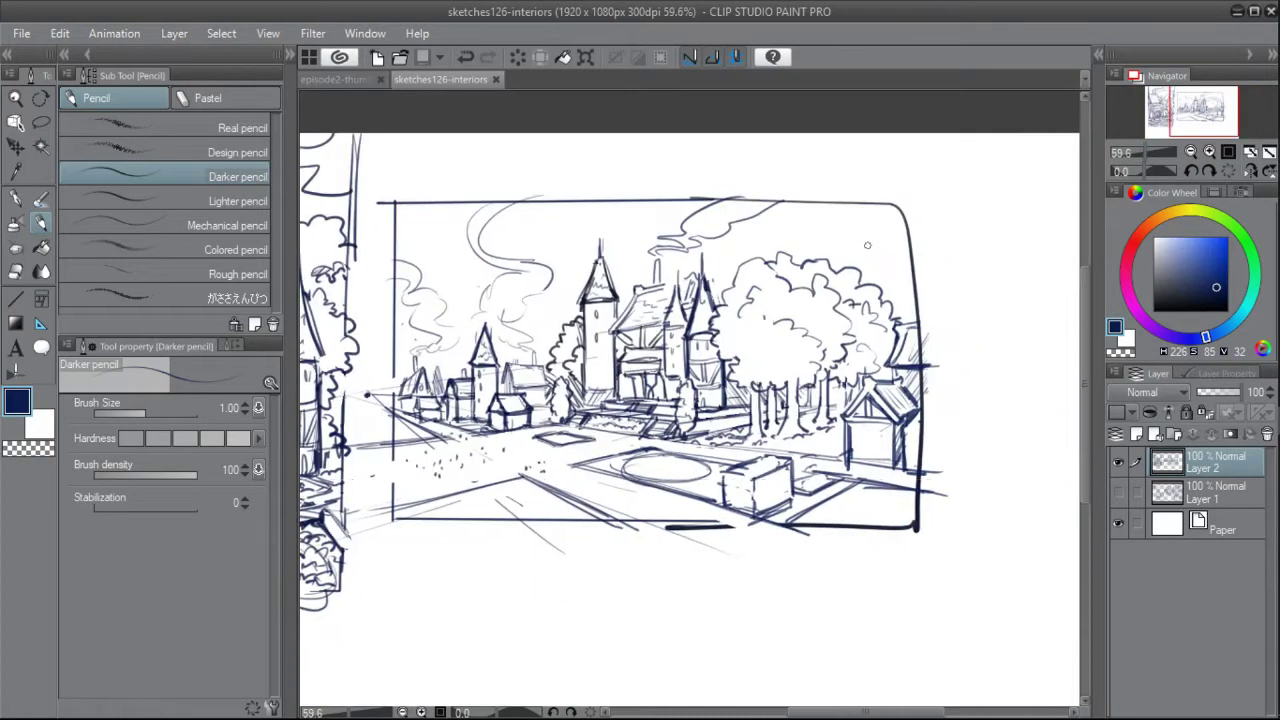
# Redraw the panel frame's corner beside the trees as a square corner and add wall details to the small foreground house.
pyautogui.moveTo(868, 206)
pyautogui.mouseDown()
pyautogui.moveTo(906, 242)
pyautogui.moveTo(912, 206)
pyautogui.moveTo(918, 282)
pyautogui.mouseUp()
pyautogui.moveTo(919, 409); pyautogui.dragTo(902, 436)
pyautogui.moveTo(858, 442); pyautogui.dragTo(892, 458)
# Sketch rough details inside the oval plot with the canvas view mirrored, then unmirror it and add small flat slabs near the distant village.
pyautogui.press('h')
pyautogui.click(1142, 152)
pyautogui.click(1145, 153)
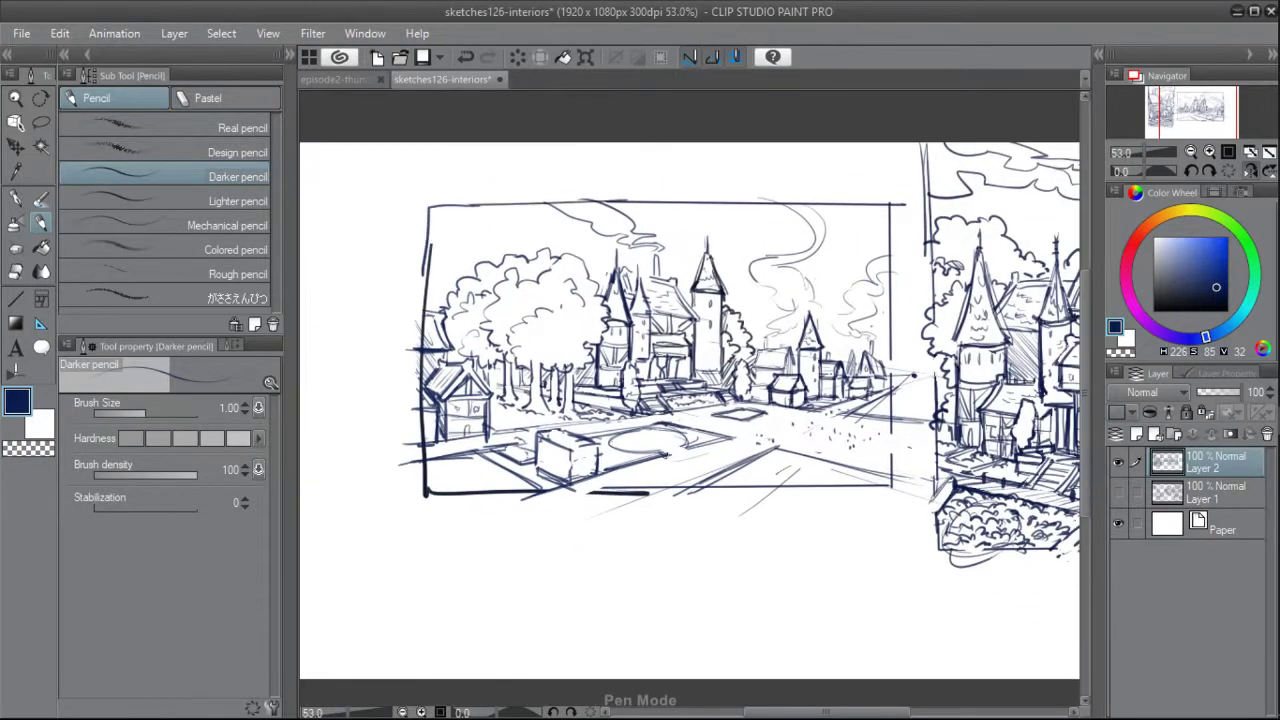
pyautogui.moveTo(634, 436); pyautogui.dragTo(667, 442)
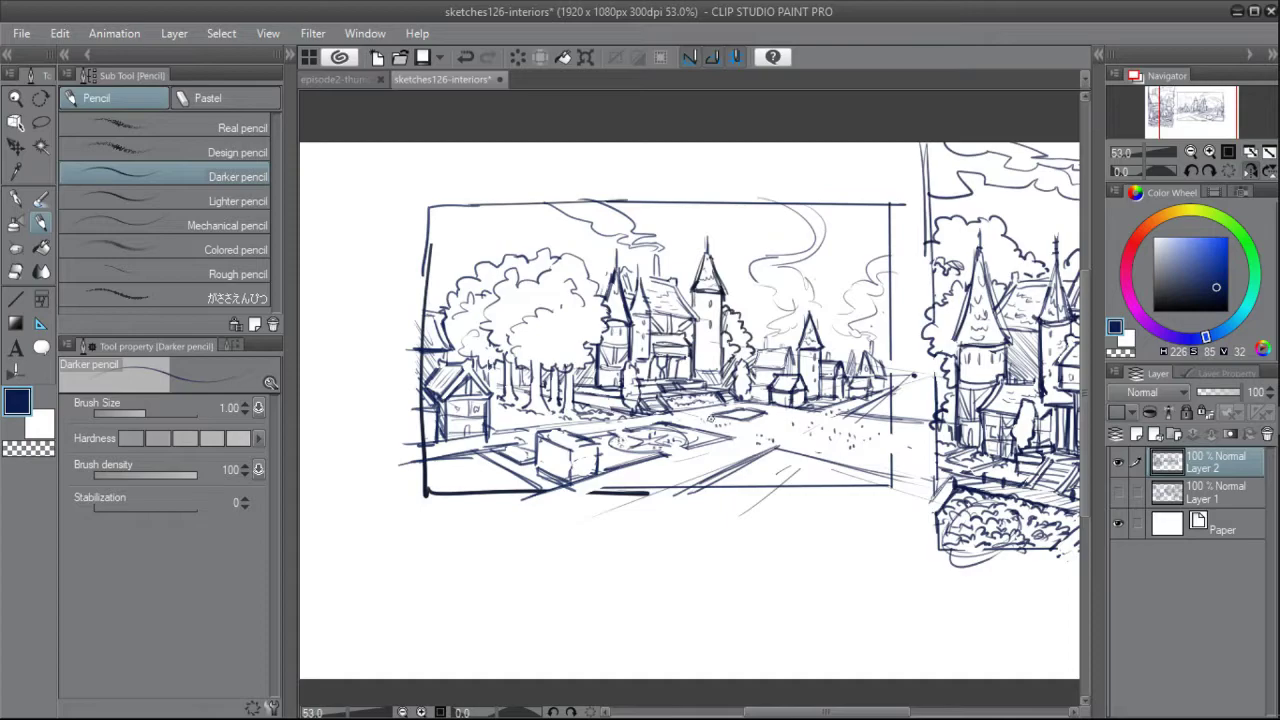
pyautogui.click(1250, 171)
pyautogui.moveTo(508, 407)
pyautogui.mouseDown()
pyautogui.moveTo(540, 419)
pyautogui.moveTo(508, 426)
pyautogui.mouseUp()
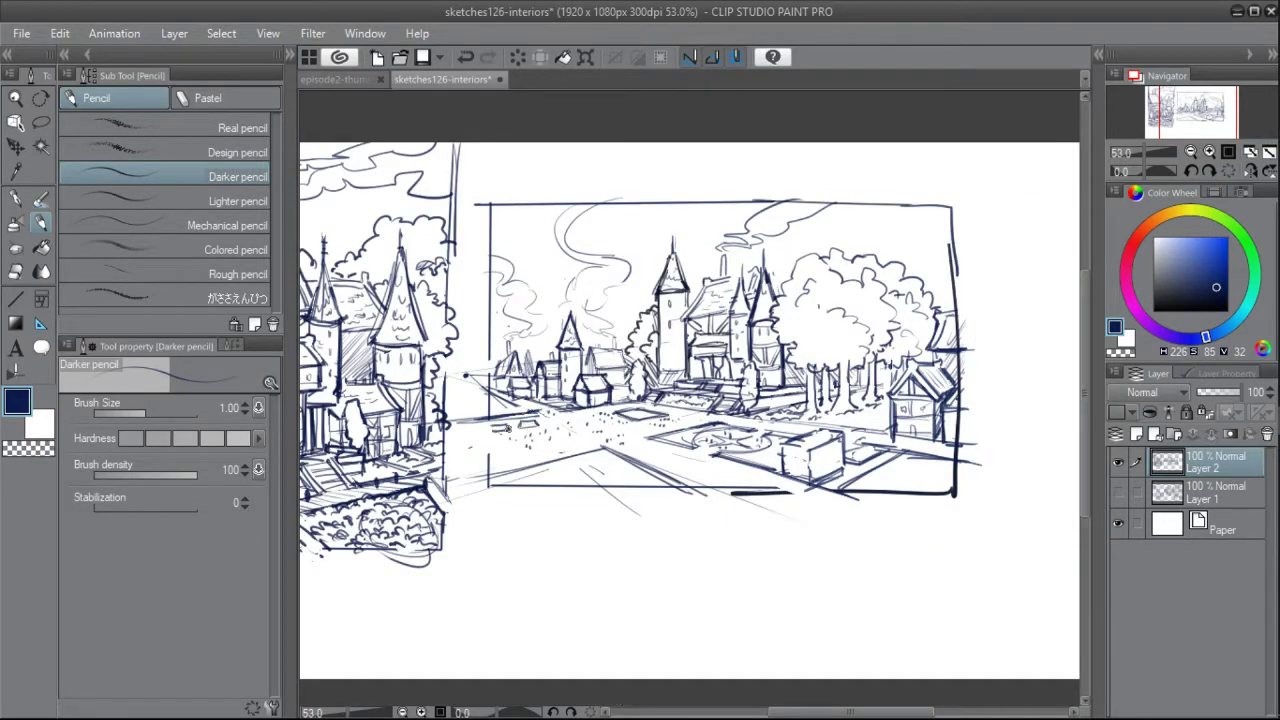